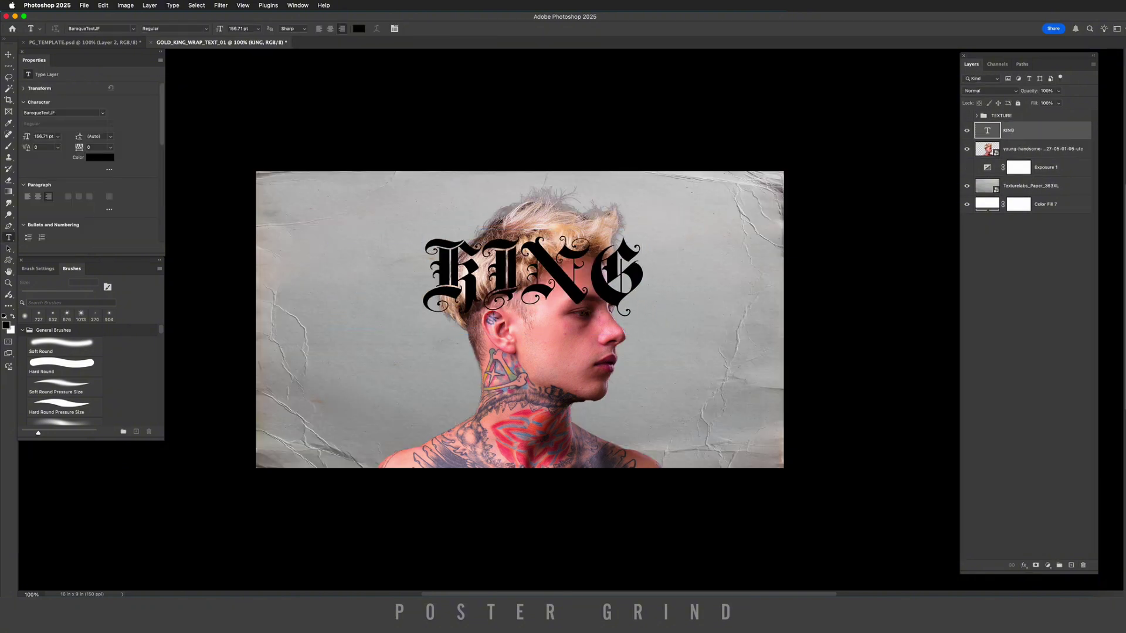
# Duplicate the KING text layer, switch the copy to a warp transform and choose a warp style for it.
pyautogui.press('super+j')
pyautogui.press('super+t')
pyautogui.scroll(1, 519, 320)
pyautogui.click(404, 29)
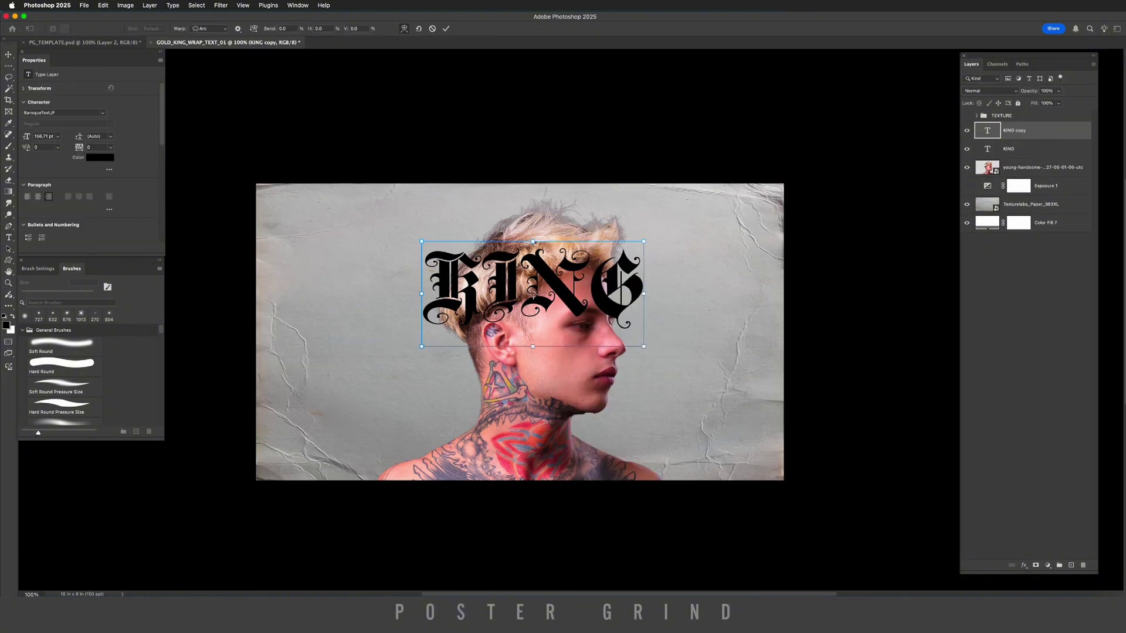
pyautogui.click(209, 28)
pyautogui.click(205, 43)
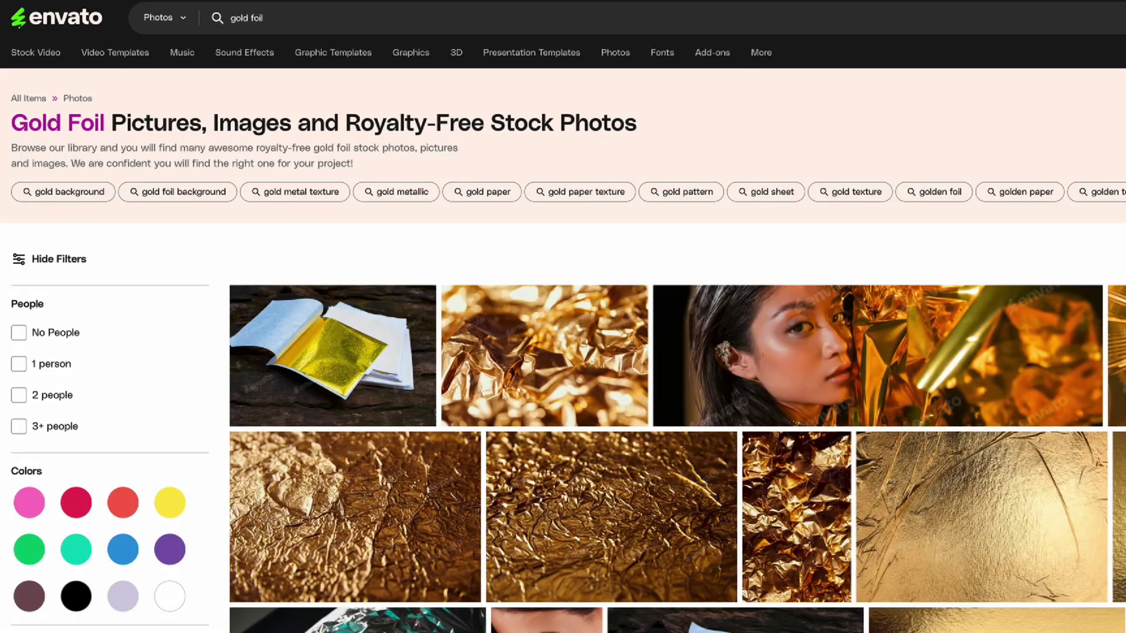
# Browse gold foil and rebellious tattooed man photos on Envato, and paper and fabric textures on Texturelabs.
pyautogui.scroll(-3, 1014, 231)
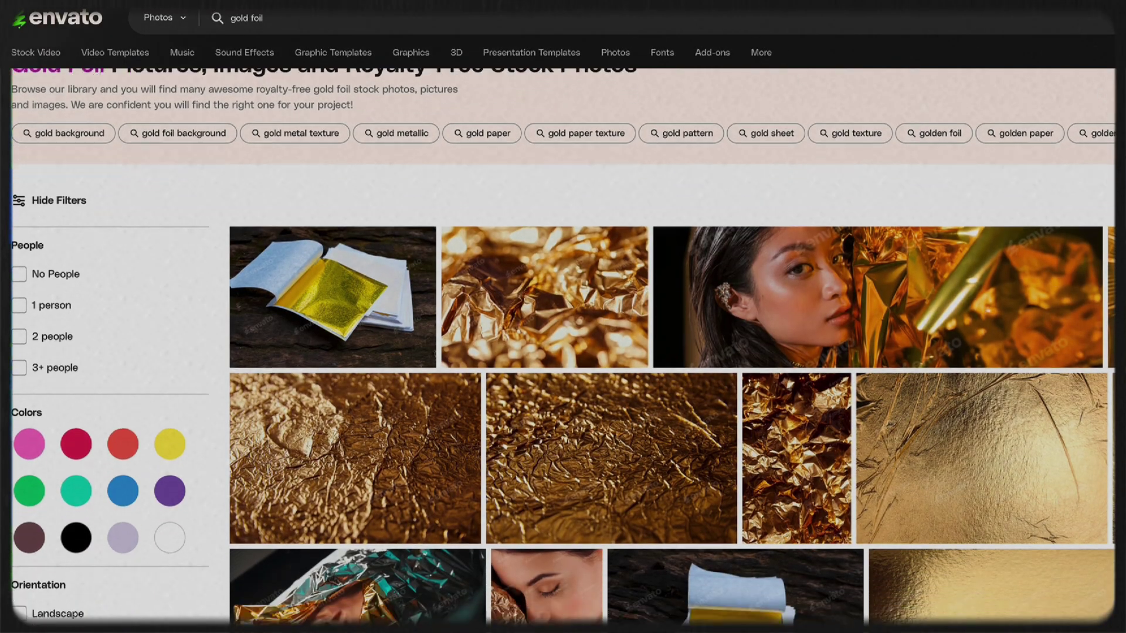
pyautogui.scroll(-7, 1014, 232)
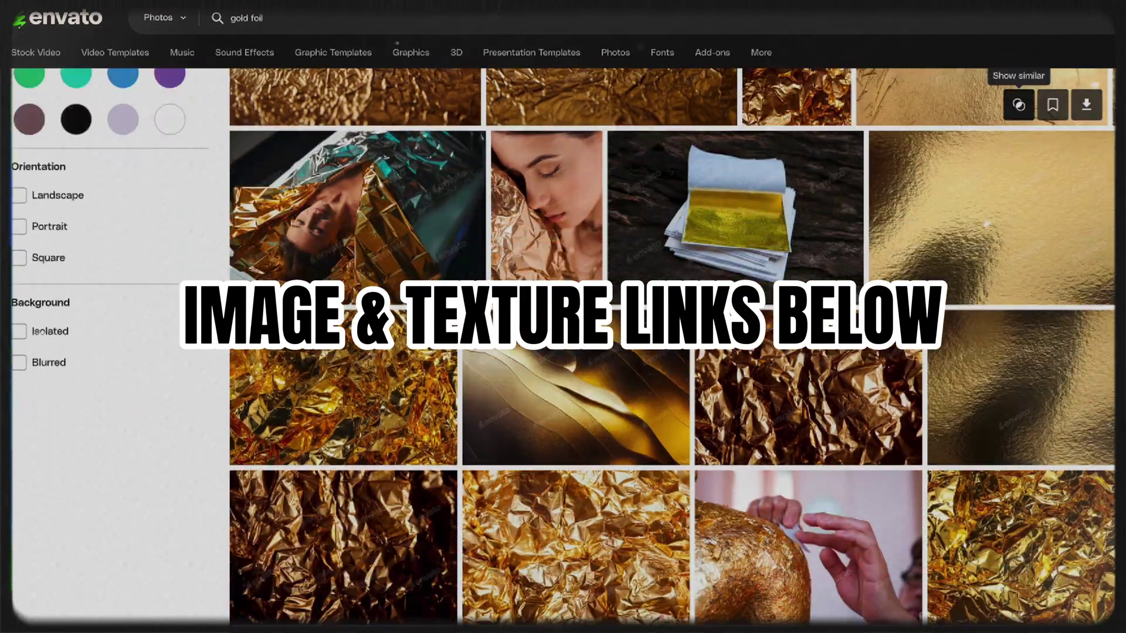
pyautogui.scroll(-8, 1014, 231)
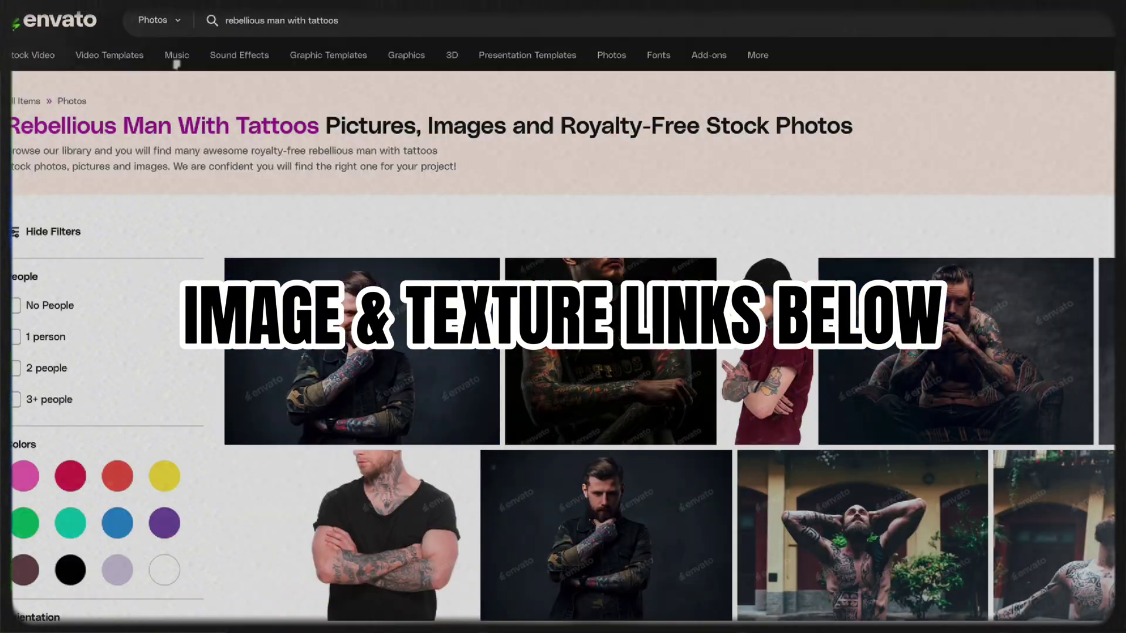
pyautogui.scroll(-5, 120, 32)
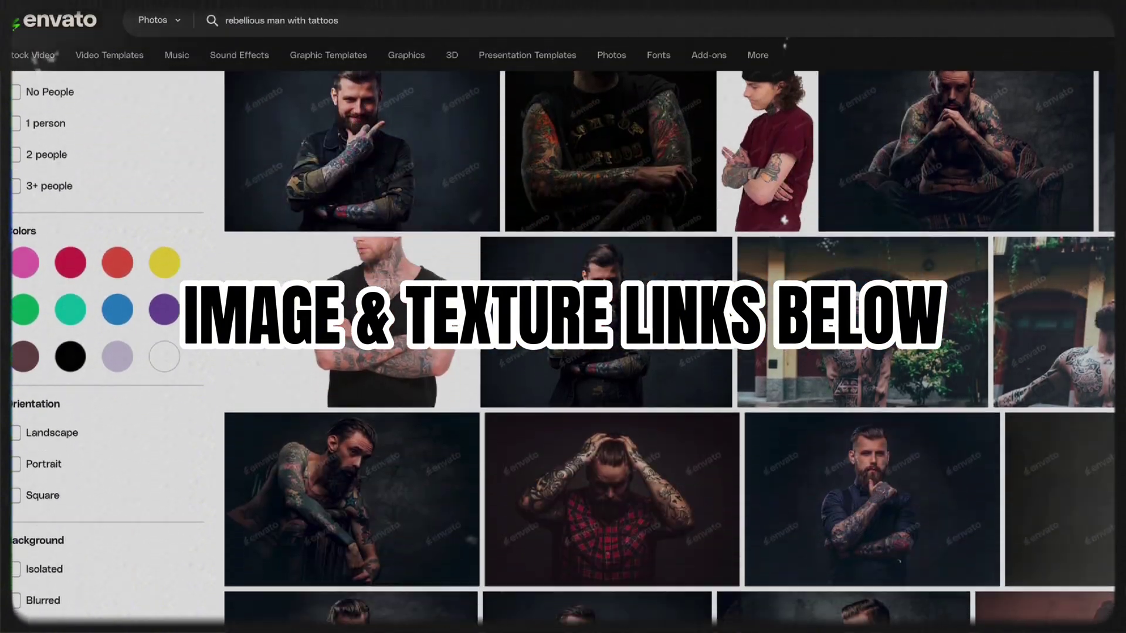
pyautogui.scroll(-4, 121, 32)
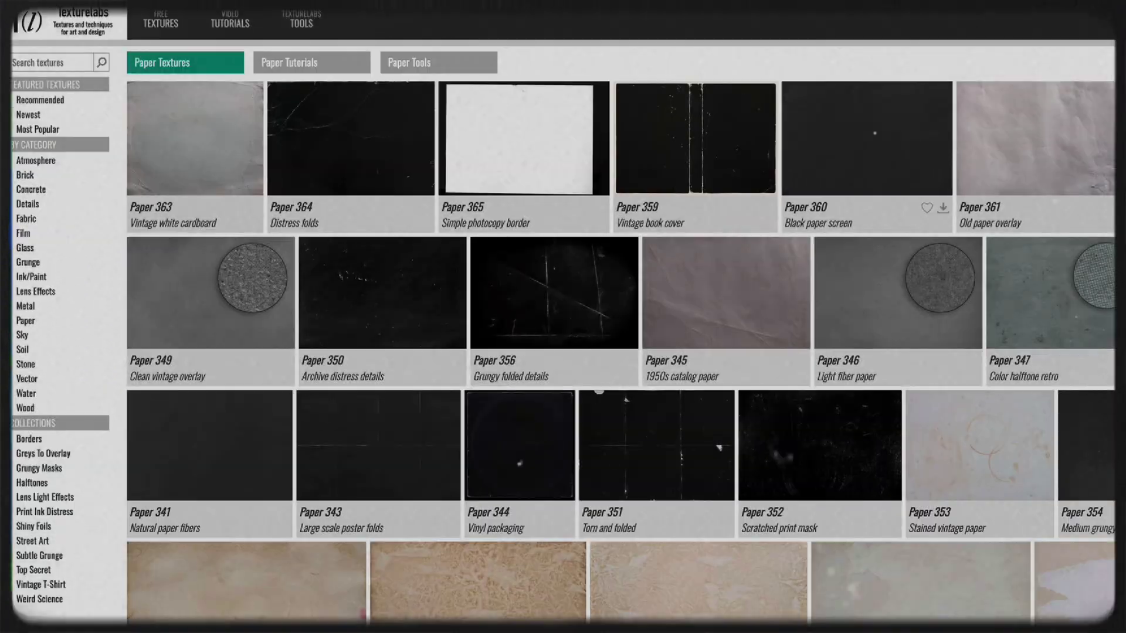
pyautogui.scroll(-1, 563, 317)
pyautogui.scroll(-1, 868, 88)
pyautogui.scroll(2, 868, 88)
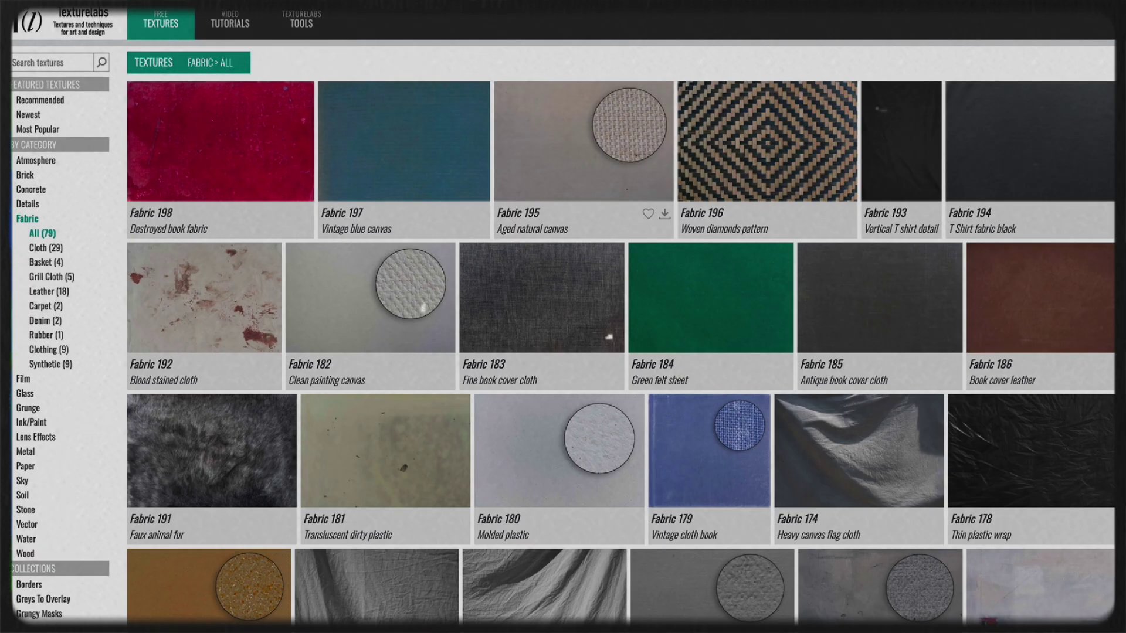
pyautogui.scroll(-3, 563, 317)
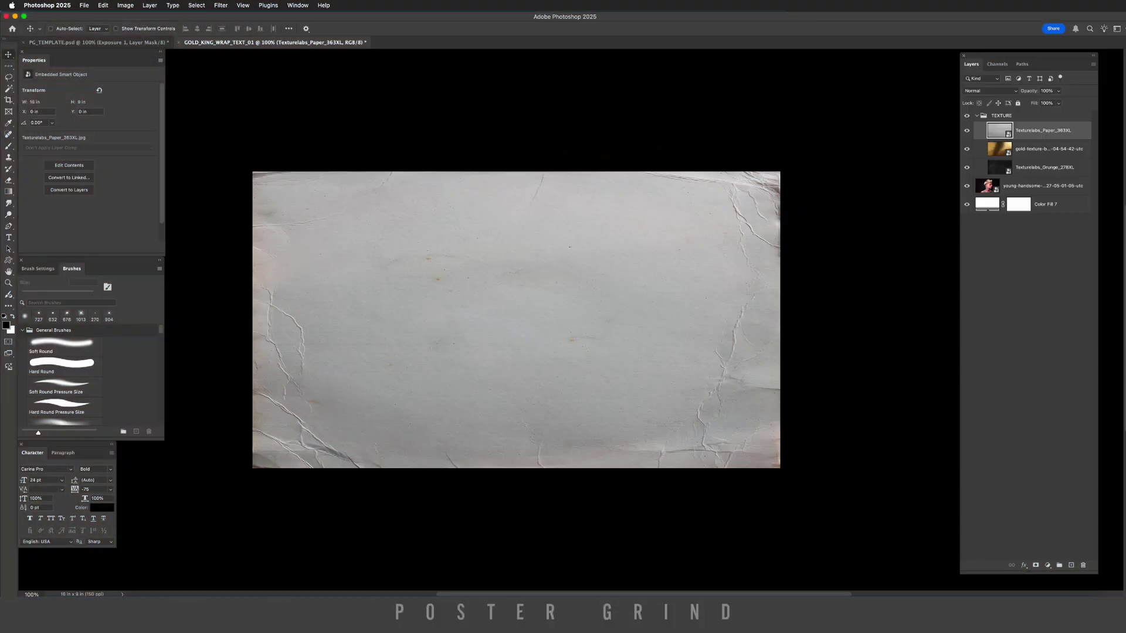
# Move the Texturelabs_Paper_363XL layer out of the TEXTURE group to below the portrait layer, and collapse and hide the group.
pyautogui.moveTo(1000, 130); pyautogui.dragTo(997, 195)
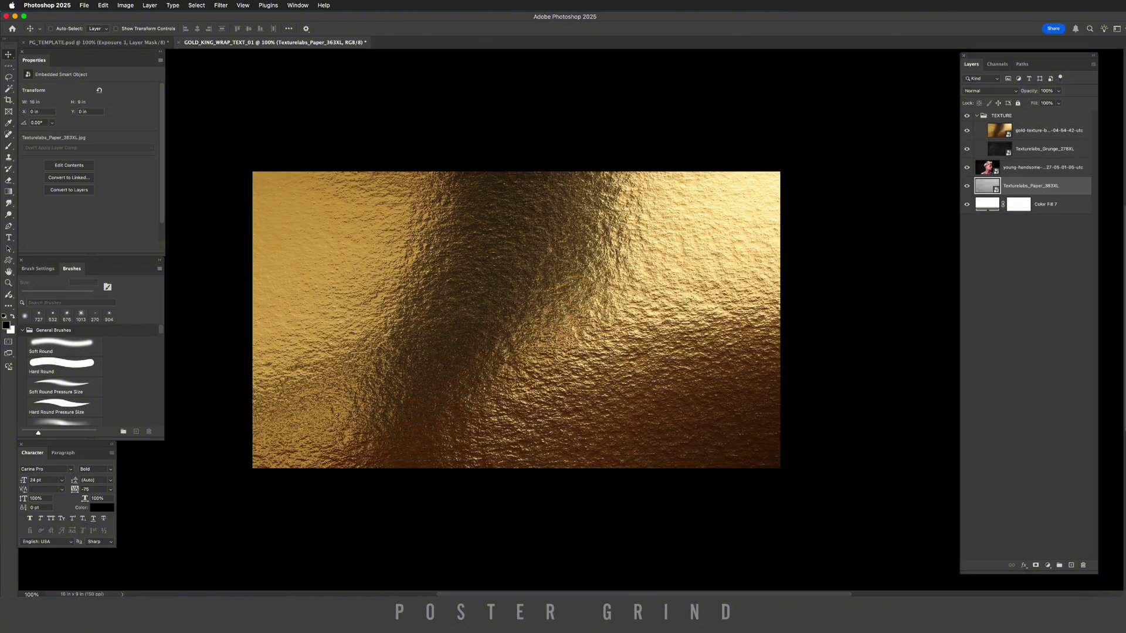
pyautogui.click(977, 115)
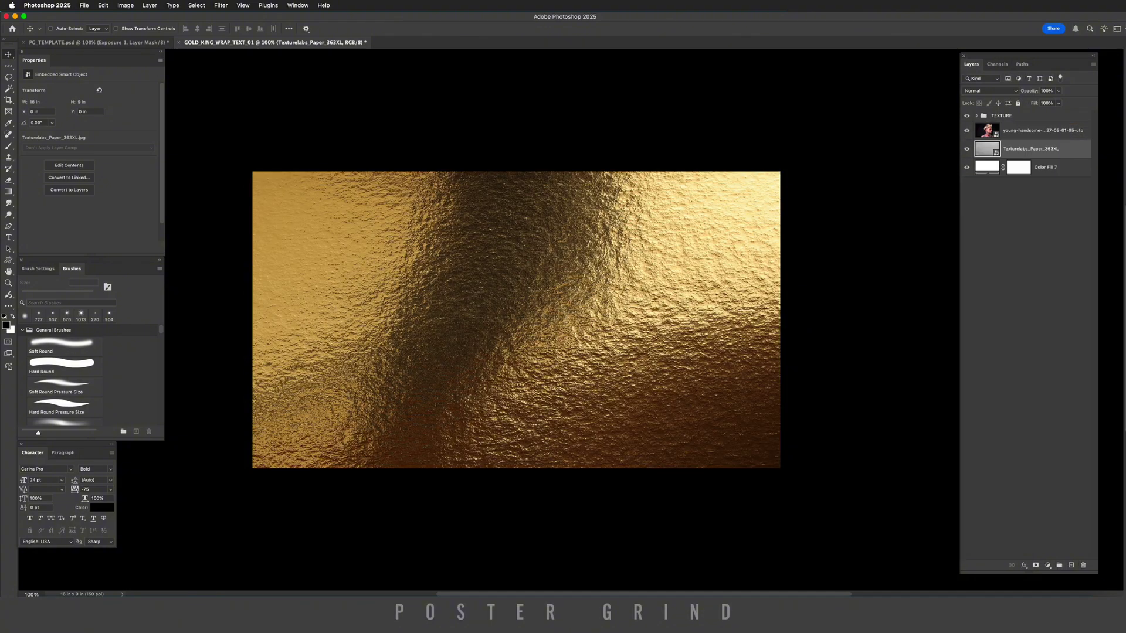
pyautogui.click(967, 115)
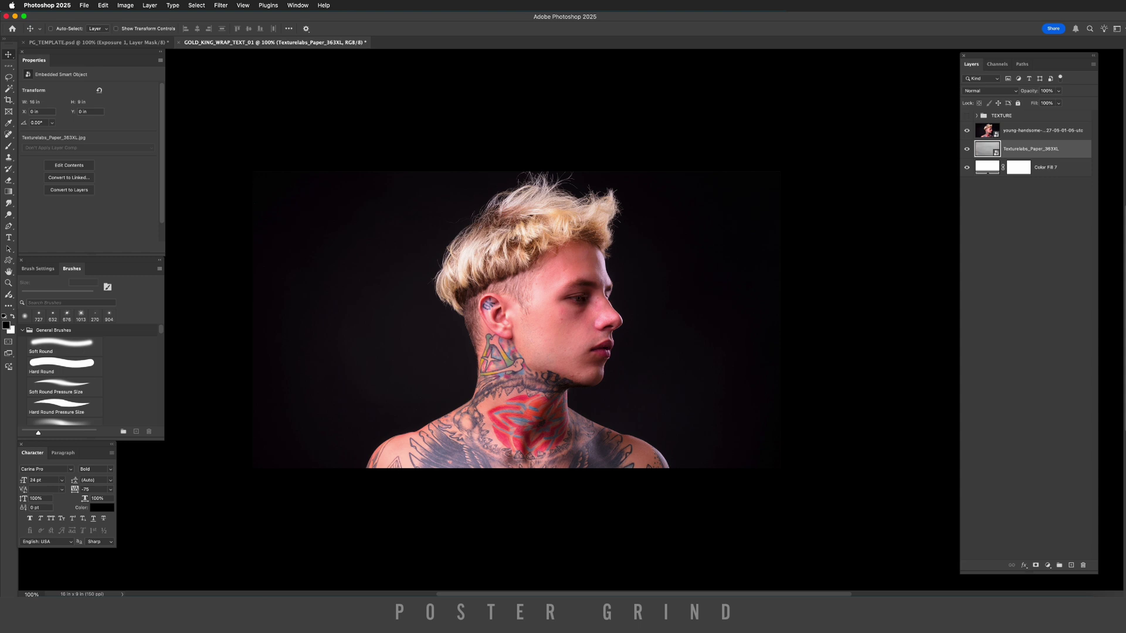
# Hide the portrait layer and darken the paper texture with an Exposure adjustment layer set to -6.34.
pyautogui.click(968, 131)
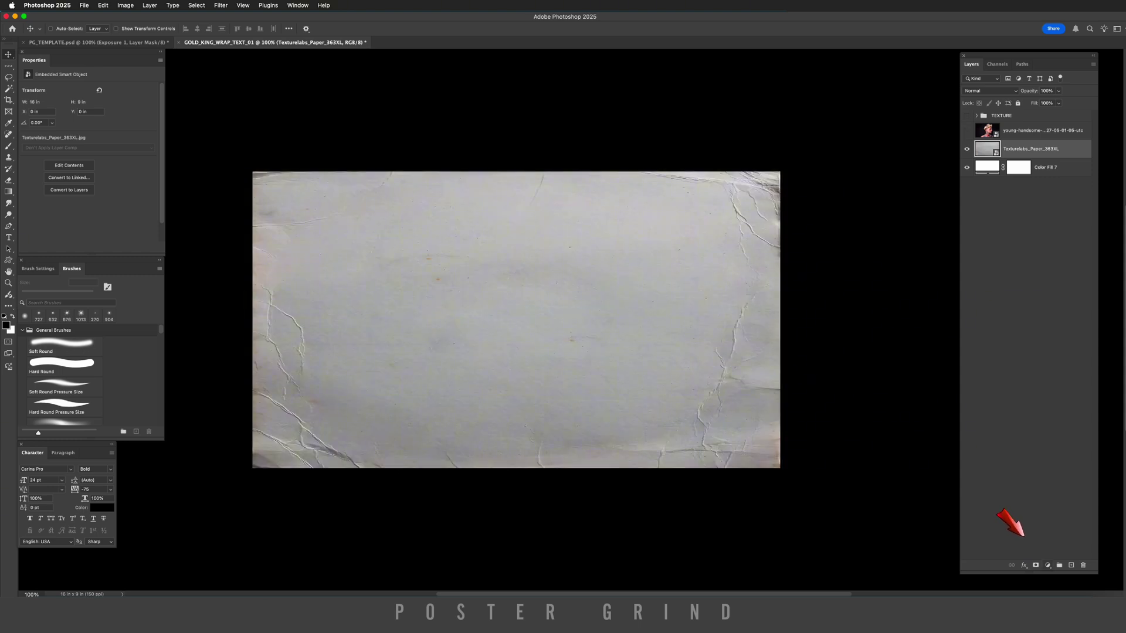
pyautogui.click(1048, 565)
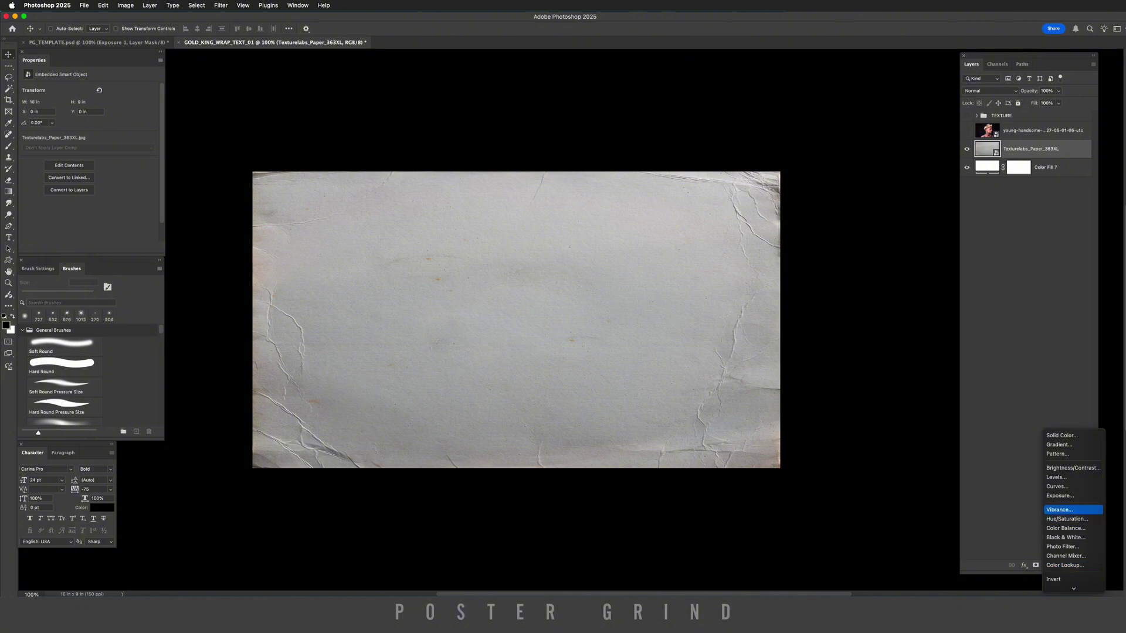
pyautogui.click(1060, 496)
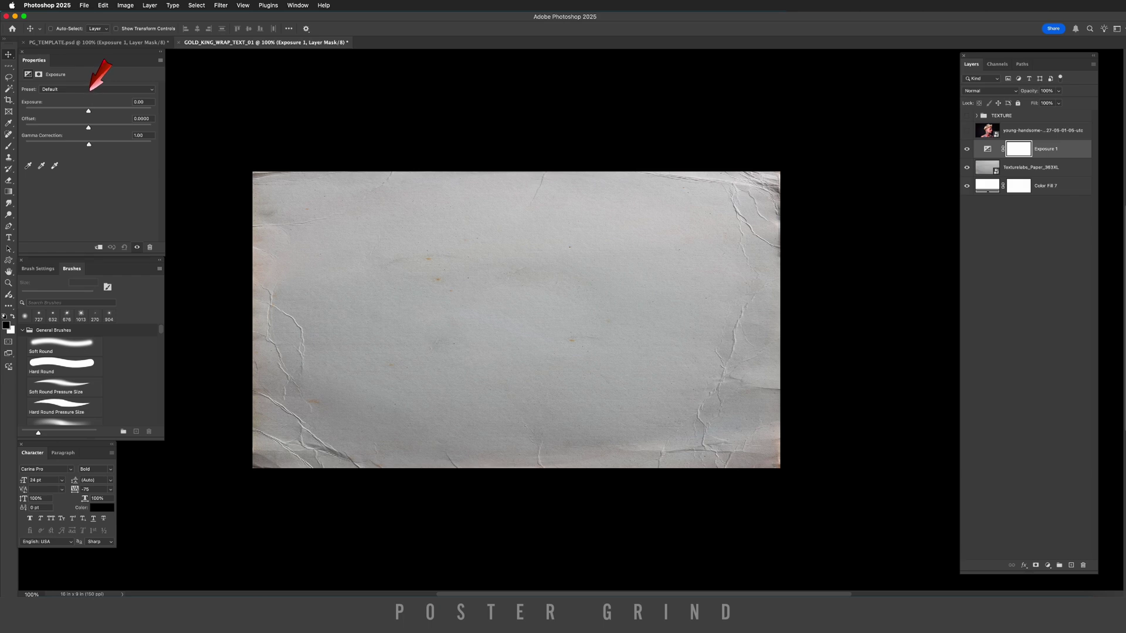
pyautogui.moveTo(88, 111); pyautogui.dragTo(46, 110)
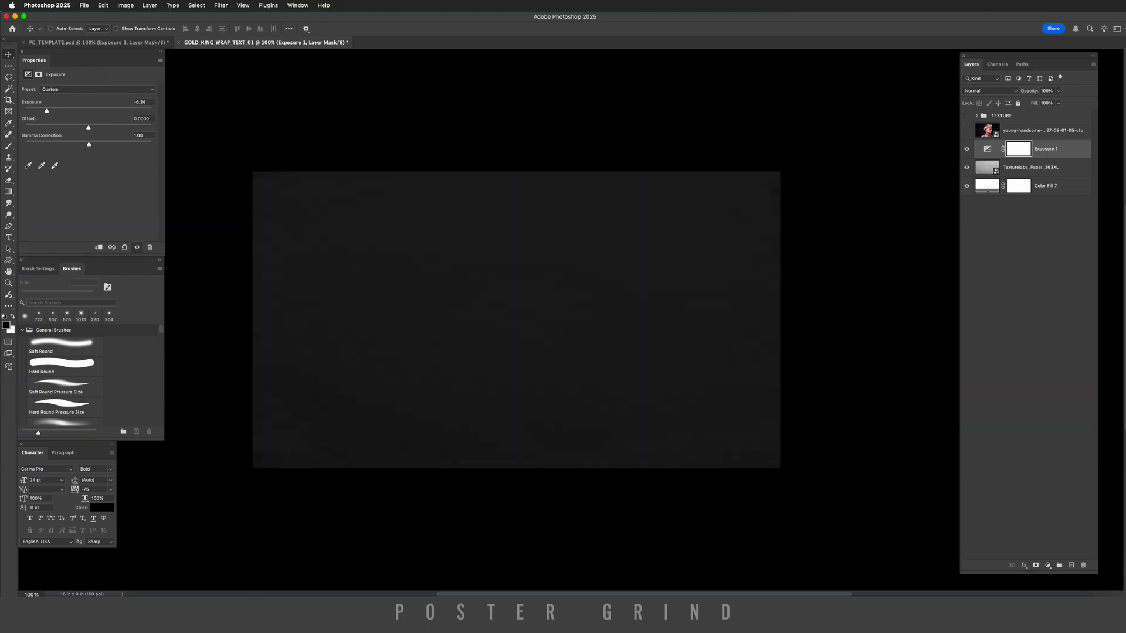
# Show the portrait layer again and mask out its background using an automatic subject selection.
pyautogui.click(967, 130)
pyautogui.click(1044, 130)
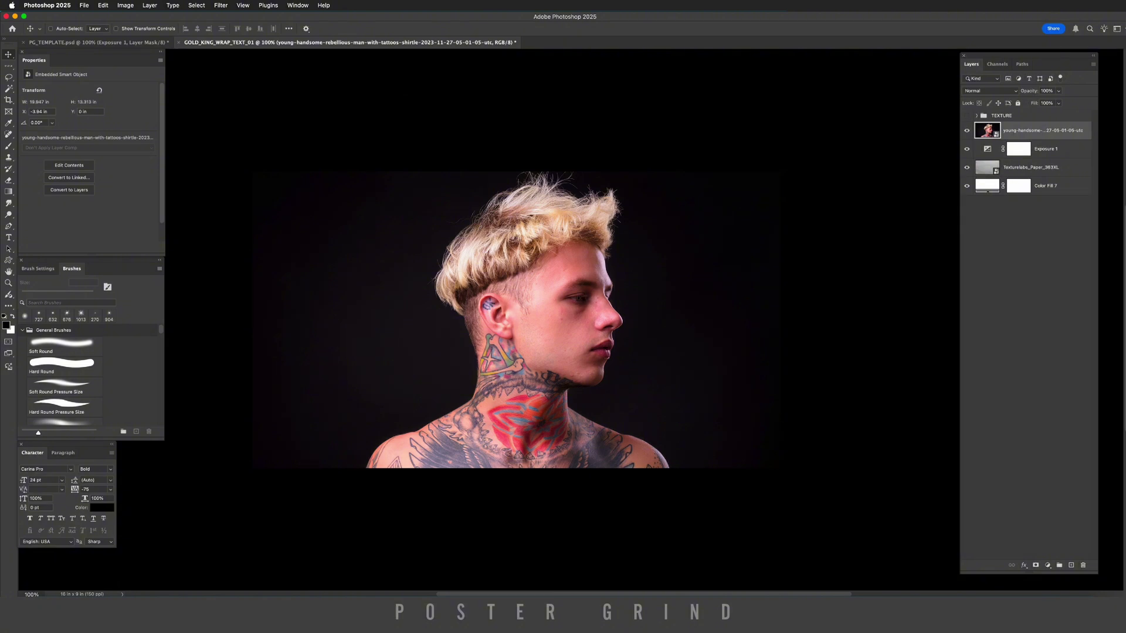
pyautogui.hscroll(1, 516, 320)
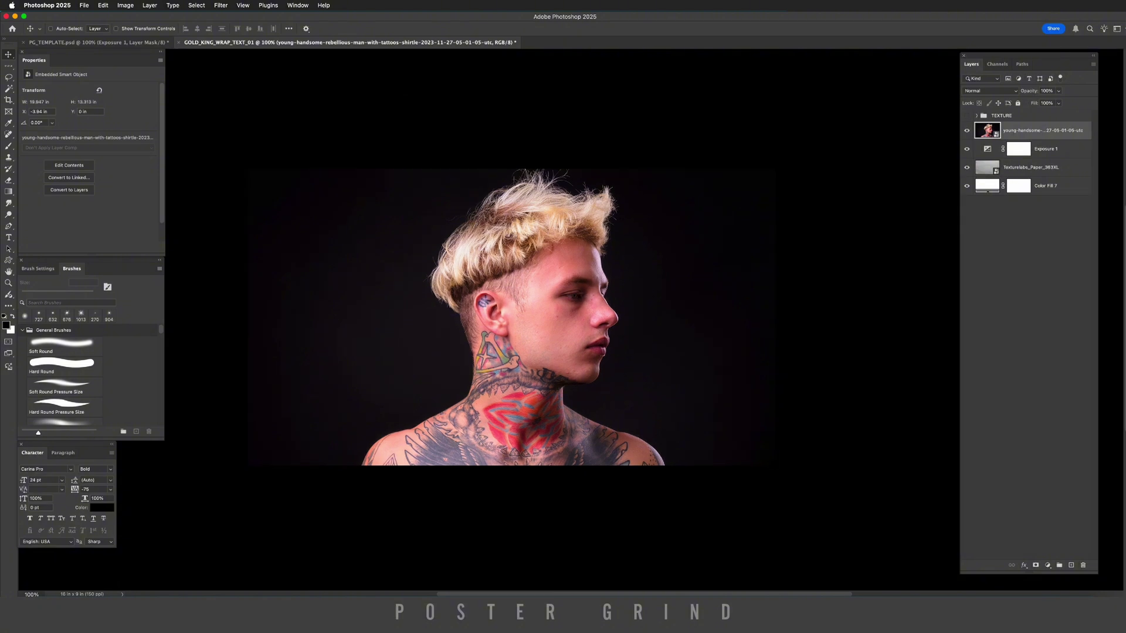
pyautogui.click(197, 5)
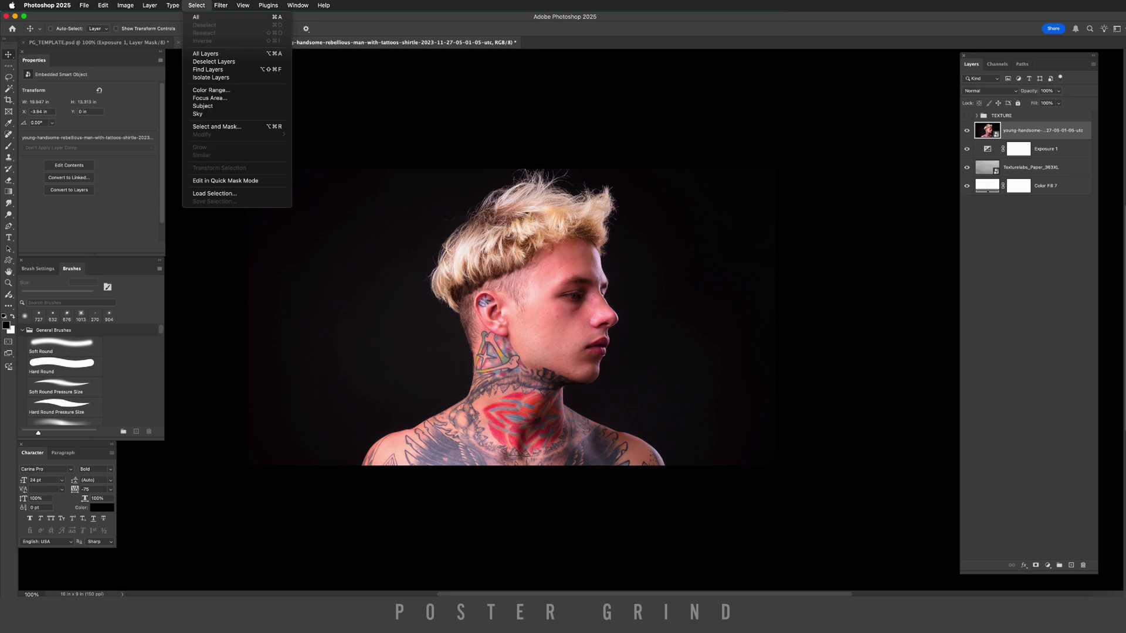
pyautogui.click(203, 106)
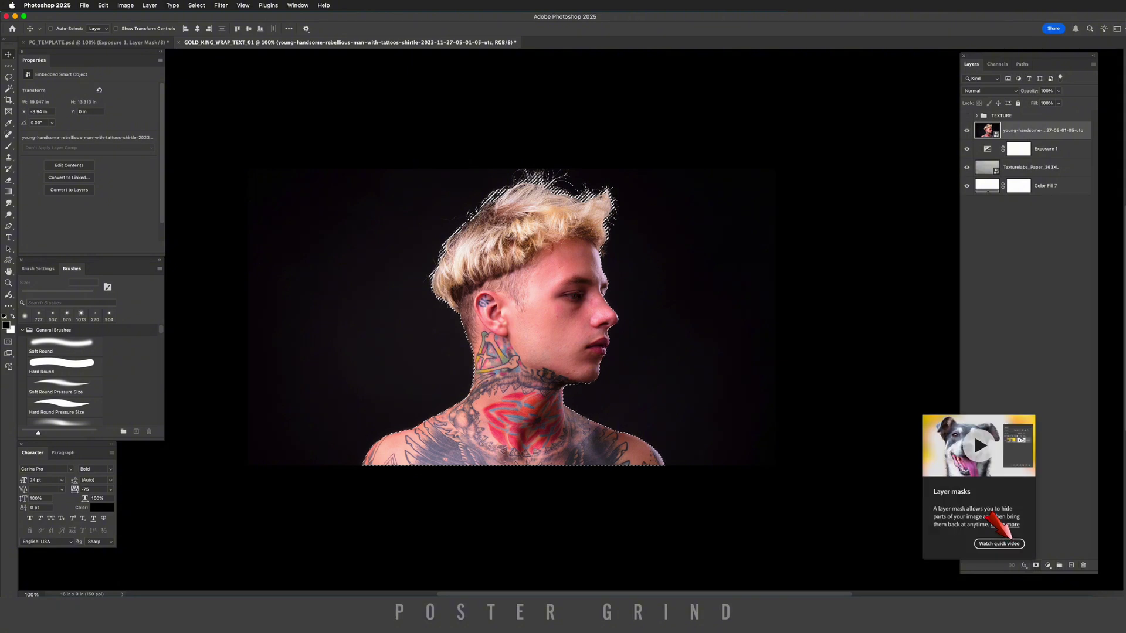
pyautogui.click(1036, 565)
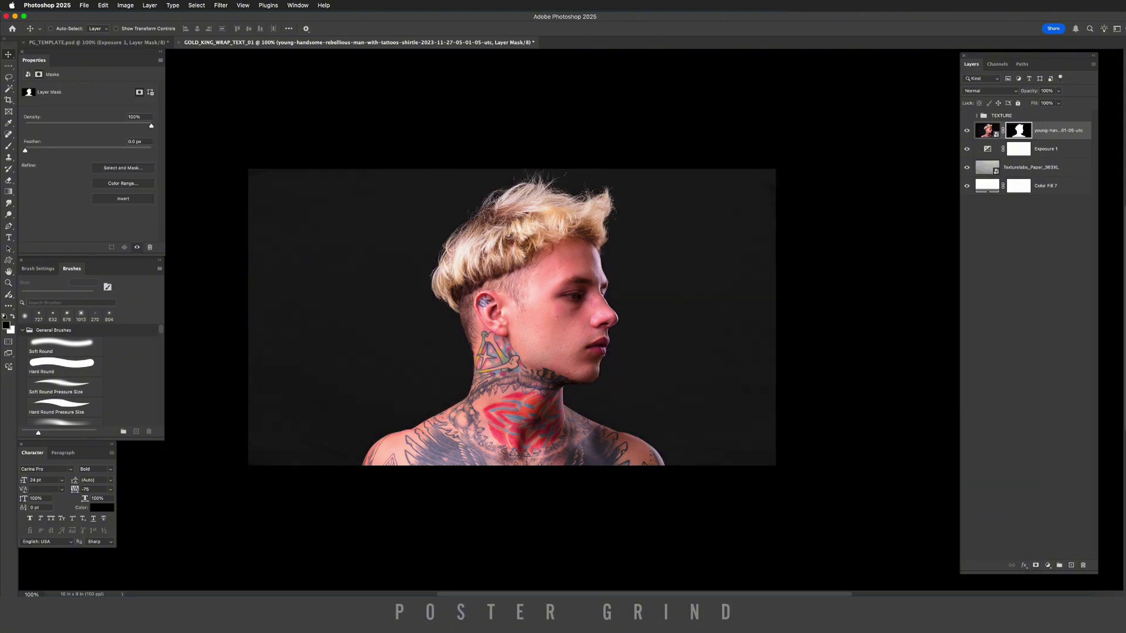
# Convert the masked portrait layer to a smart object and hide the Exposure 1 adjustment layer.
pyautogui.rightClick(988, 131)
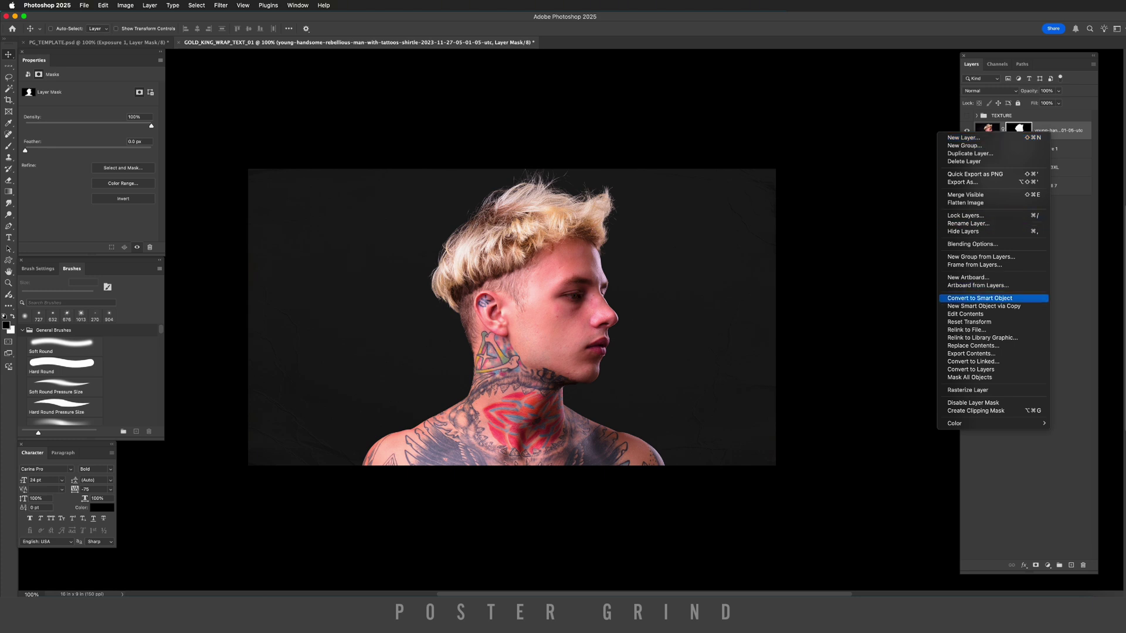
pyautogui.click(979, 298)
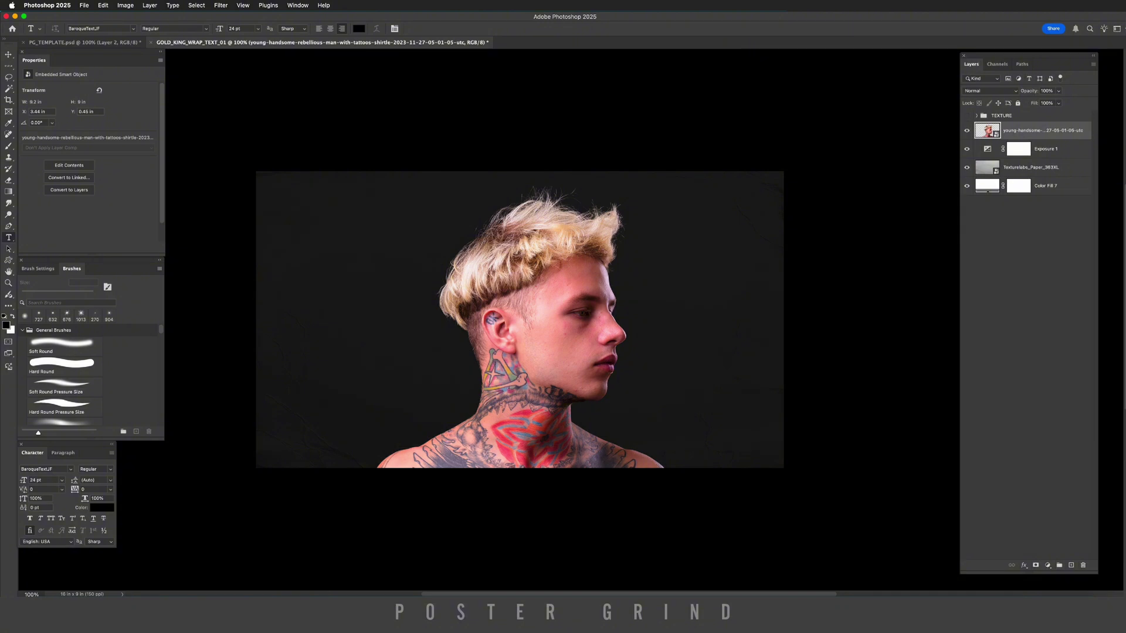
pyautogui.click(988, 151)
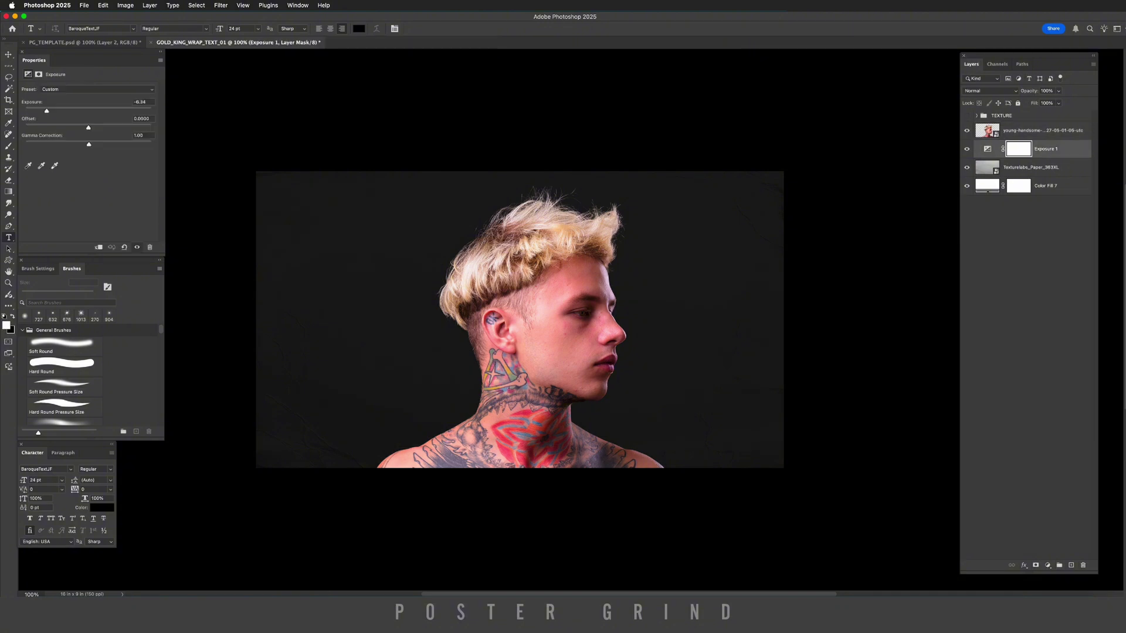
pyautogui.click(967, 149)
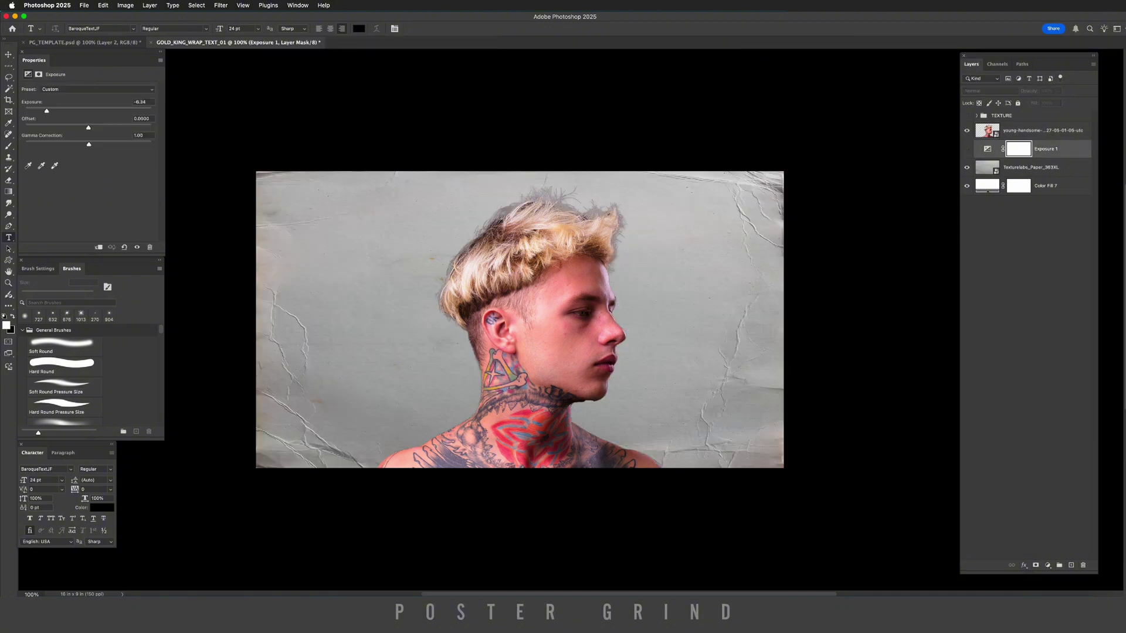
# Add a text layer reading KING above the portrait layer, in 24 pt BaroqueTextJF on the empty paper beside the man's head.
pyautogui.click(1033, 131)
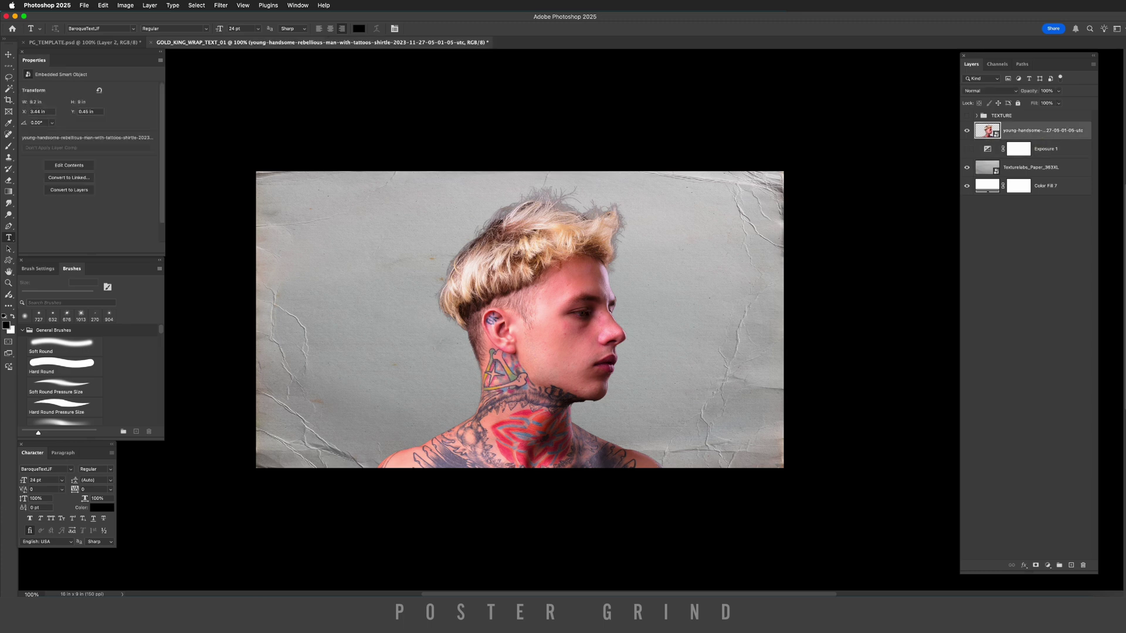
pyautogui.press('alt+shift+super+n')
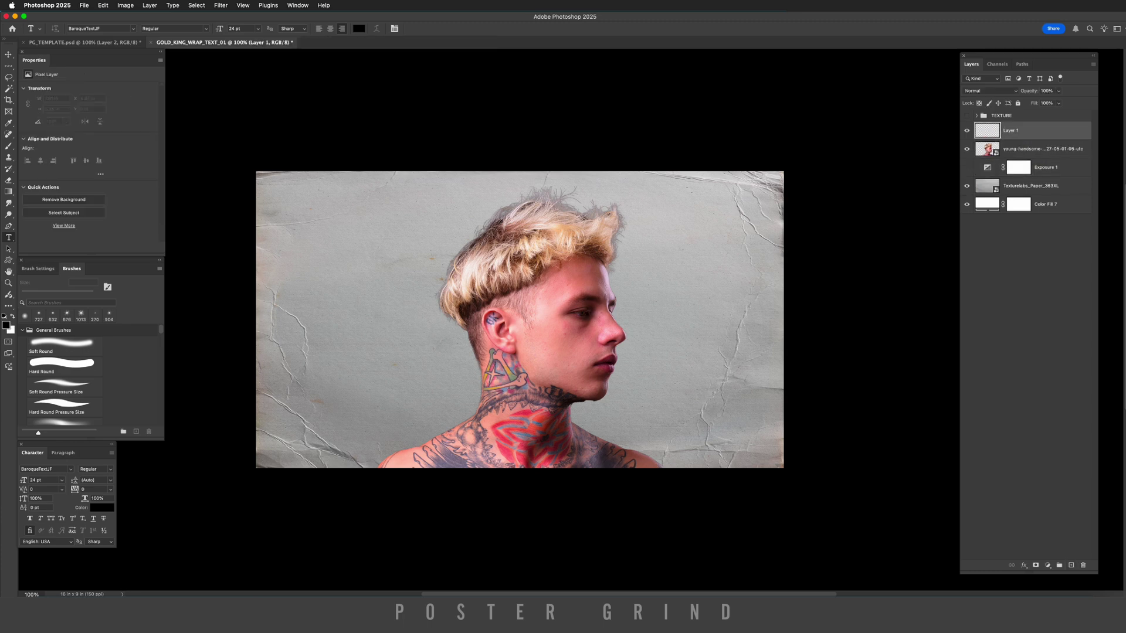
pyautogui.click(366, 320)
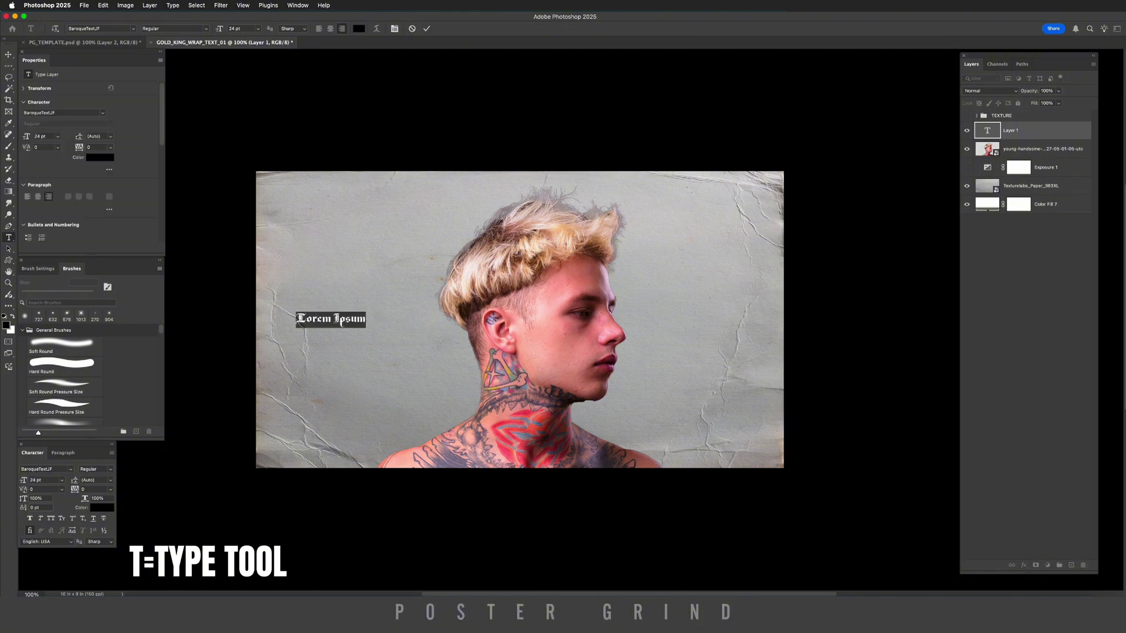
pyautogui.write('KING')
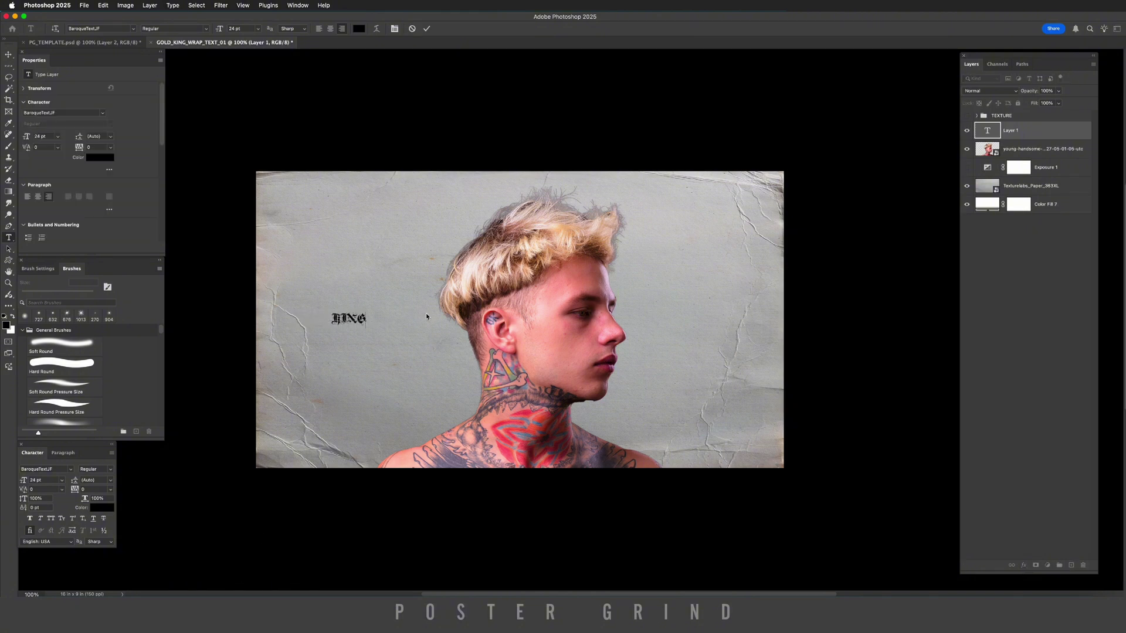
pyautogui.press('super+Return')
# Enlarge the KING text and place it across the man's hair and forehead, slightly wider than his head.
pyautogui.press('super+t')
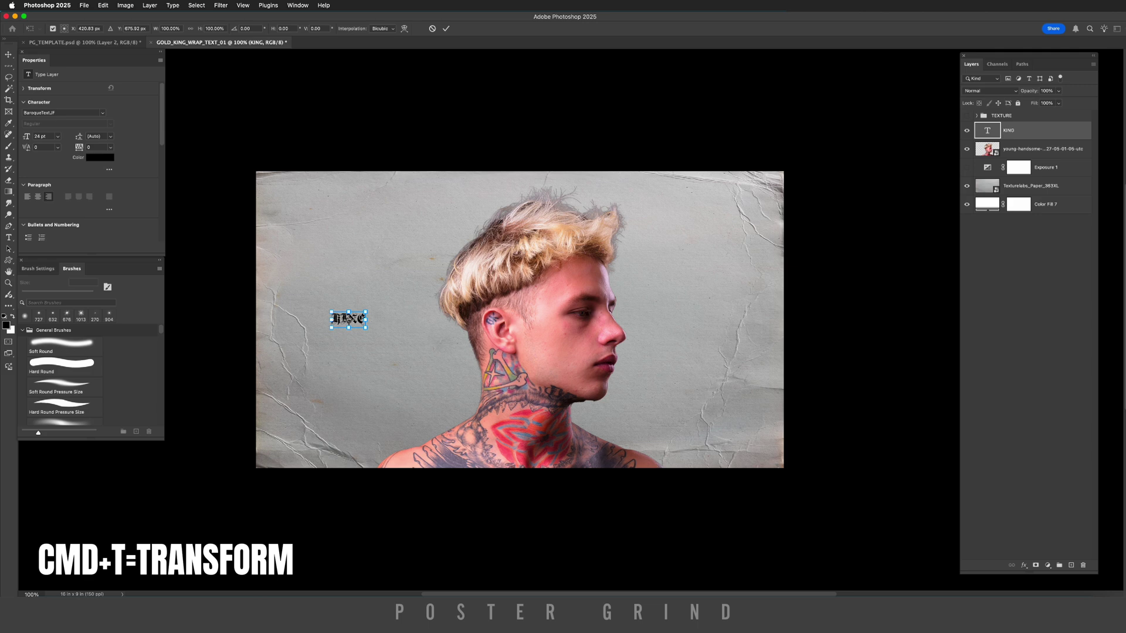
pyautogui.moveTo(366, 312); pyautogui.dragTo(516, 245)
pyautogui.moveTo(443, 270); pyautogui.dragTo(560, 279)
pyautogui.moveTo(626, 250)
pyautogui.mouseDown()
pyautogui.moveTo(674, 227)
pyautogui.moveTo(614, 268)
pyautogui.mouseUp()
pyautogui.press('Return')
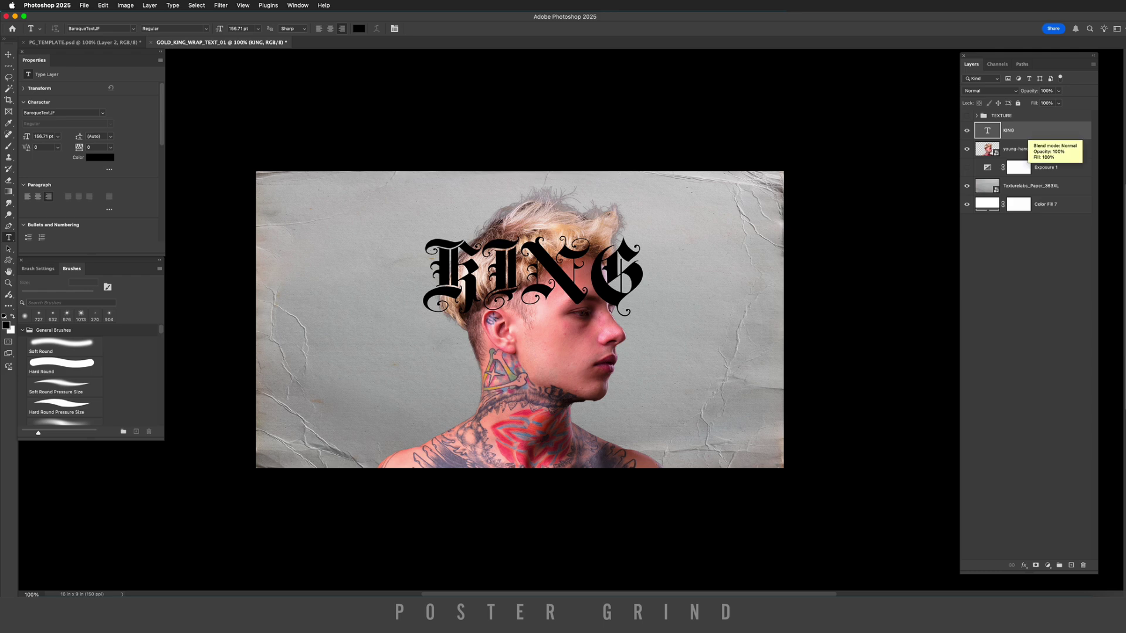
# Duplicate the KING text layer and warp the copy with the Cylinder preset, bending it into a shallow upward arch across the head.
pyautogui.press('super+j')
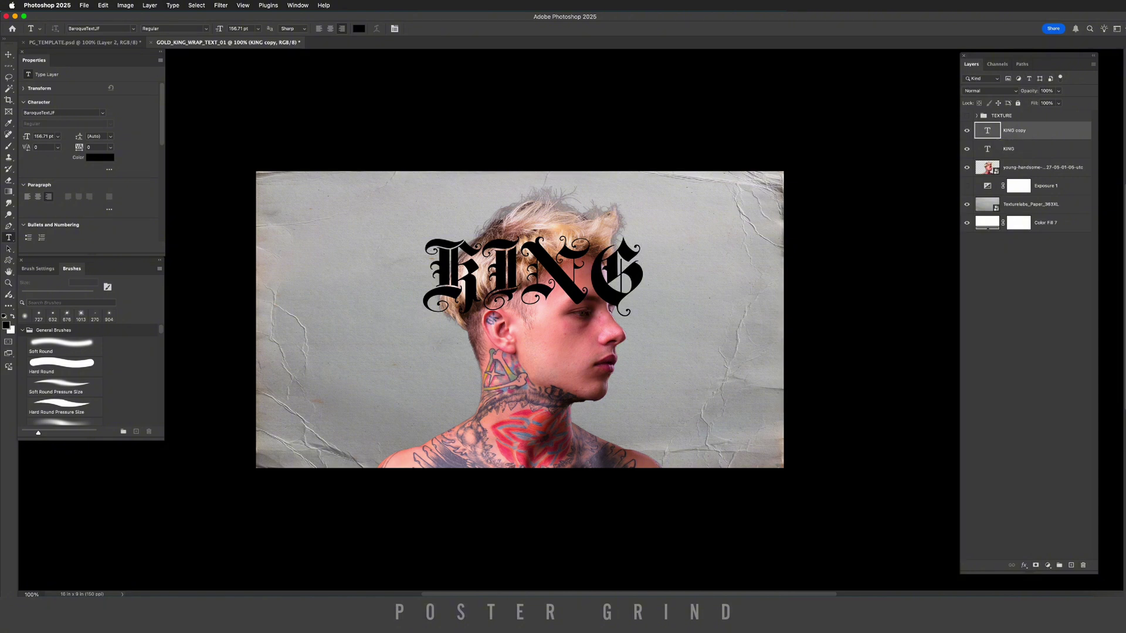
pyautogui.press('super+t')
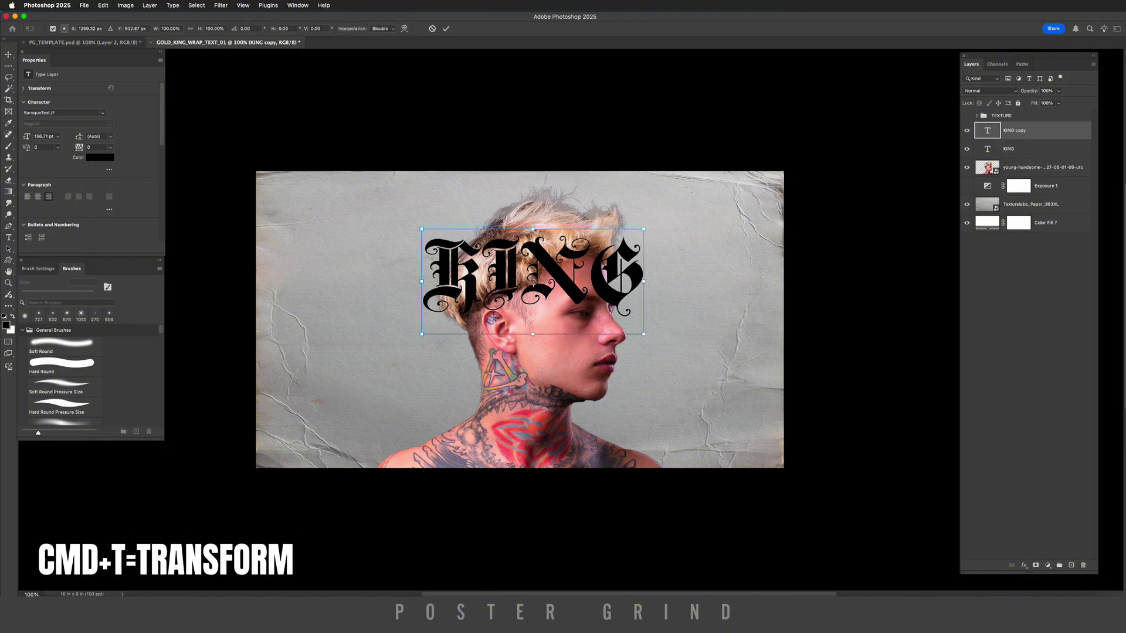
pyautogui.scroll(1, 554, 259)
pyautogui.rightClick(554, 259)
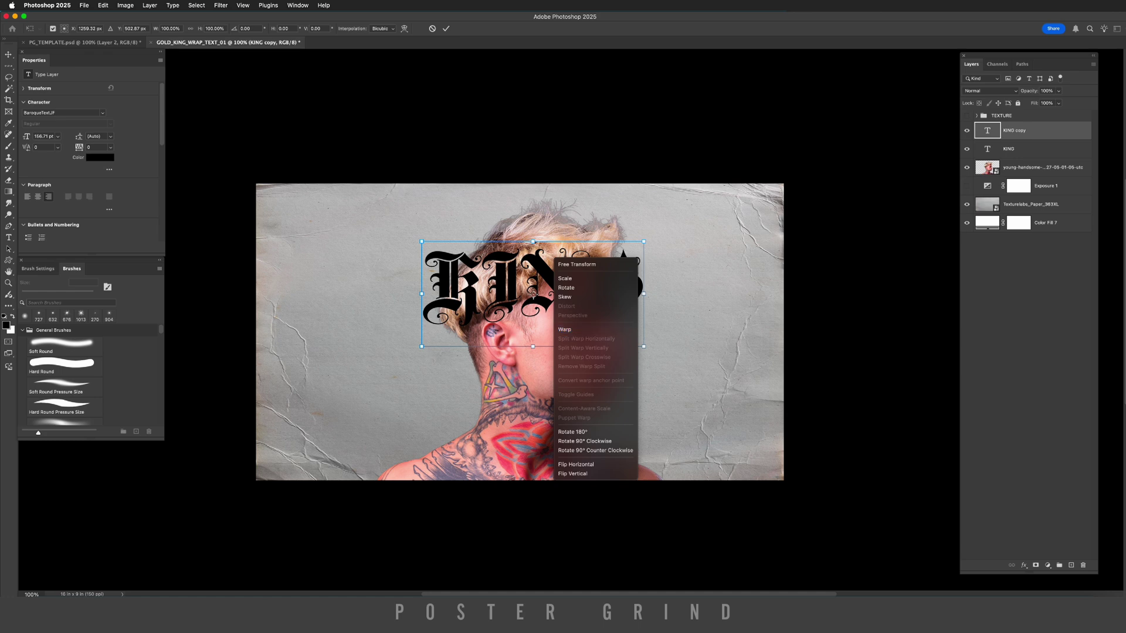
pyautogui.click(564, 330)
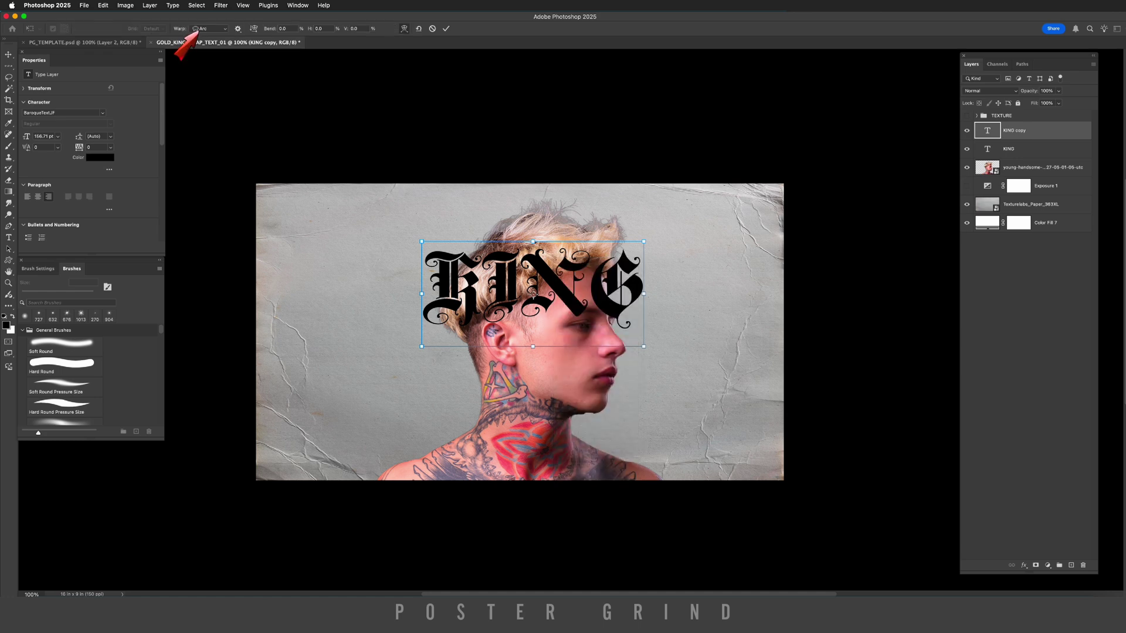
pyautogui.click(205, 28)
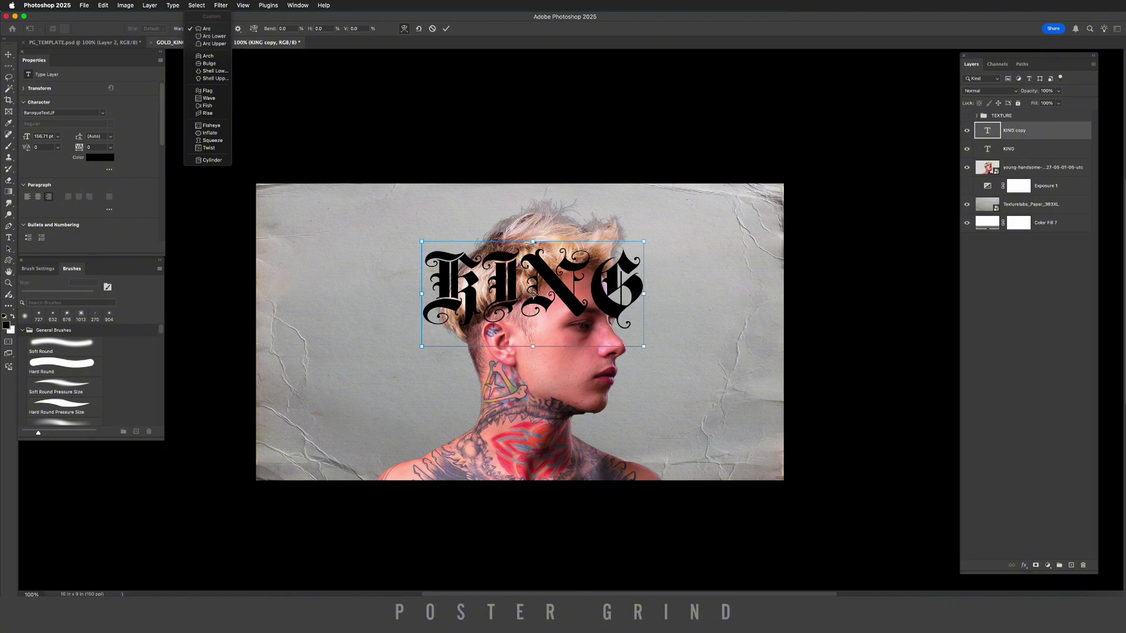
pyautogui.click(211, 160)
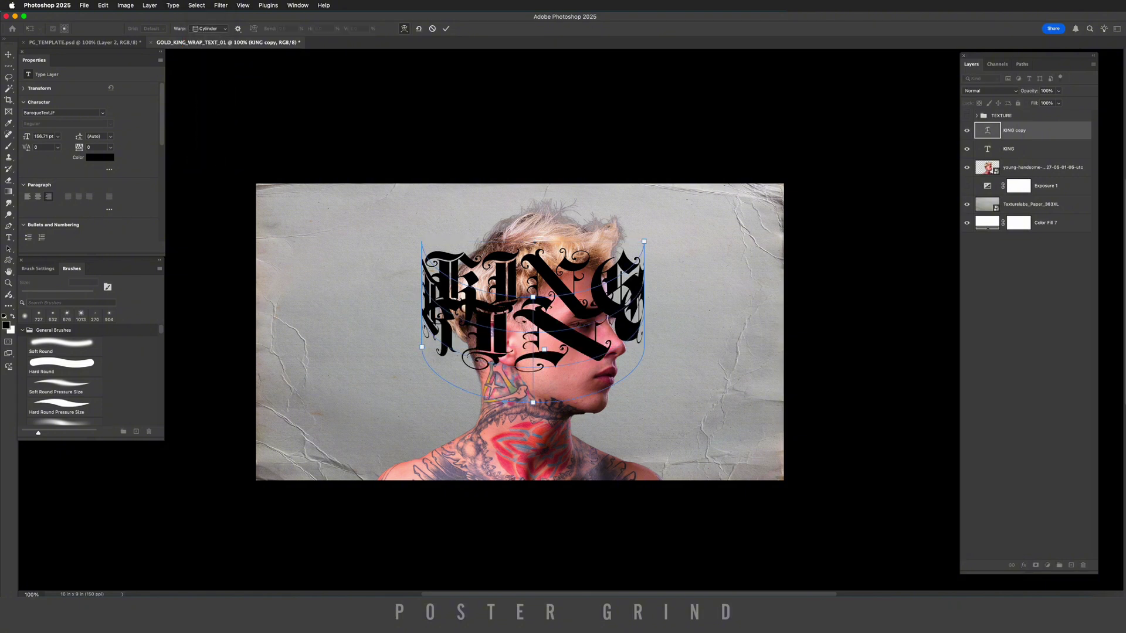
pyautogui.moveTo(534, 297)
pyautogui.mouseDown()
pyautogui.moveTo(533, 236)
pyautogui.moveTo(545, 280)
pyautogui.mouseUp()
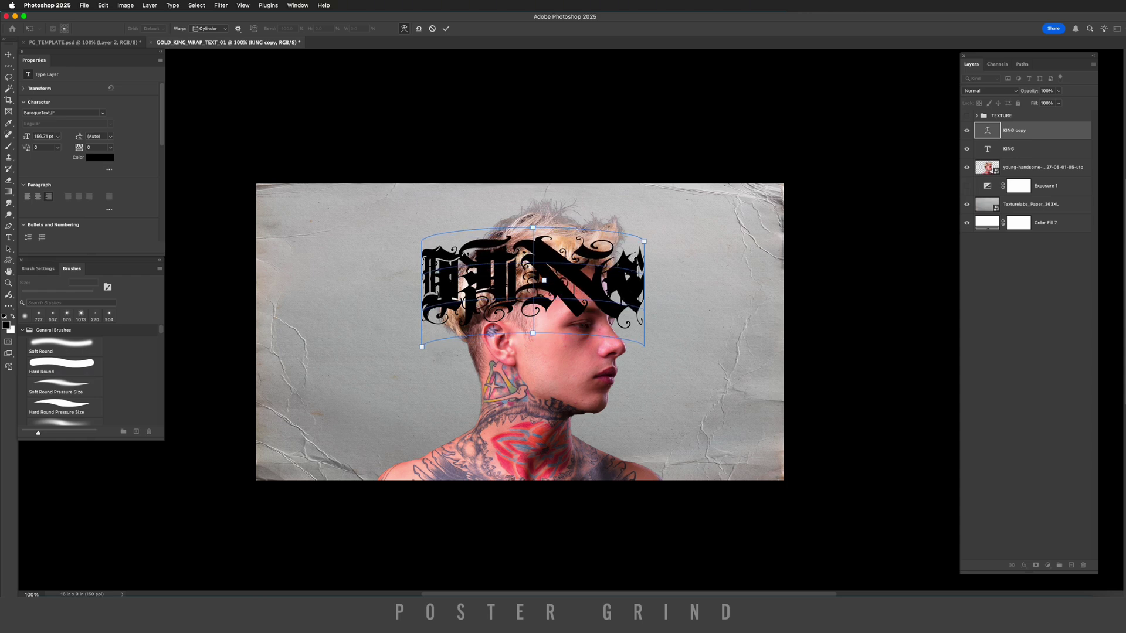
# Flip the original KING text layer horizontally to form the reverse side of the wrapped lettering.
pyautogui.click(1013, 150)
pyautogui.press('super+t')
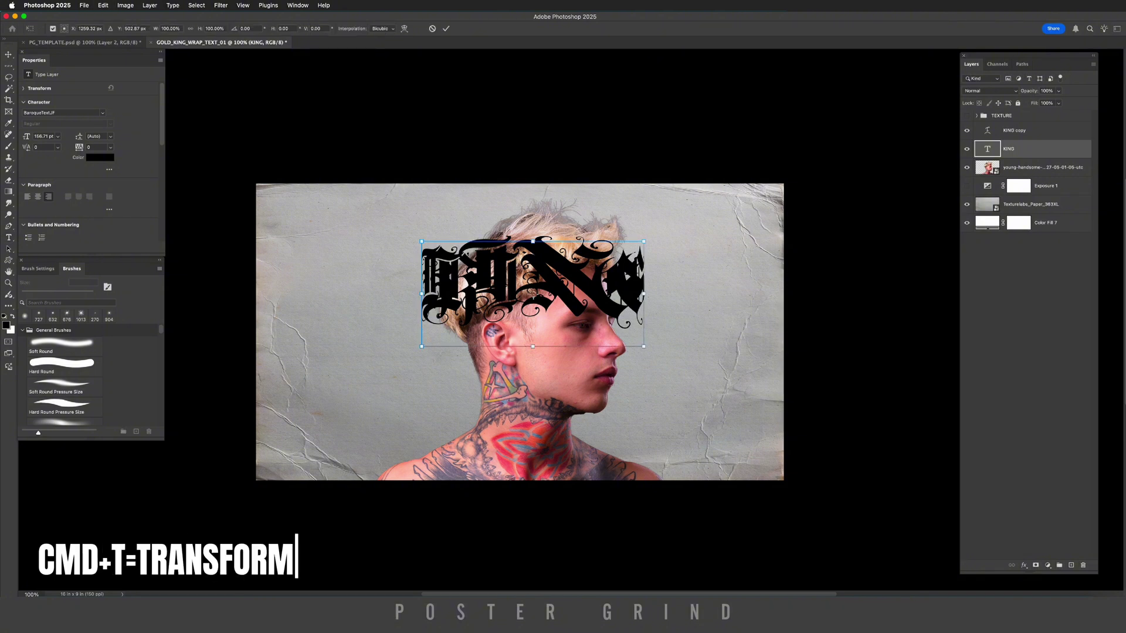
pyautogui.rightClick(559, 295)
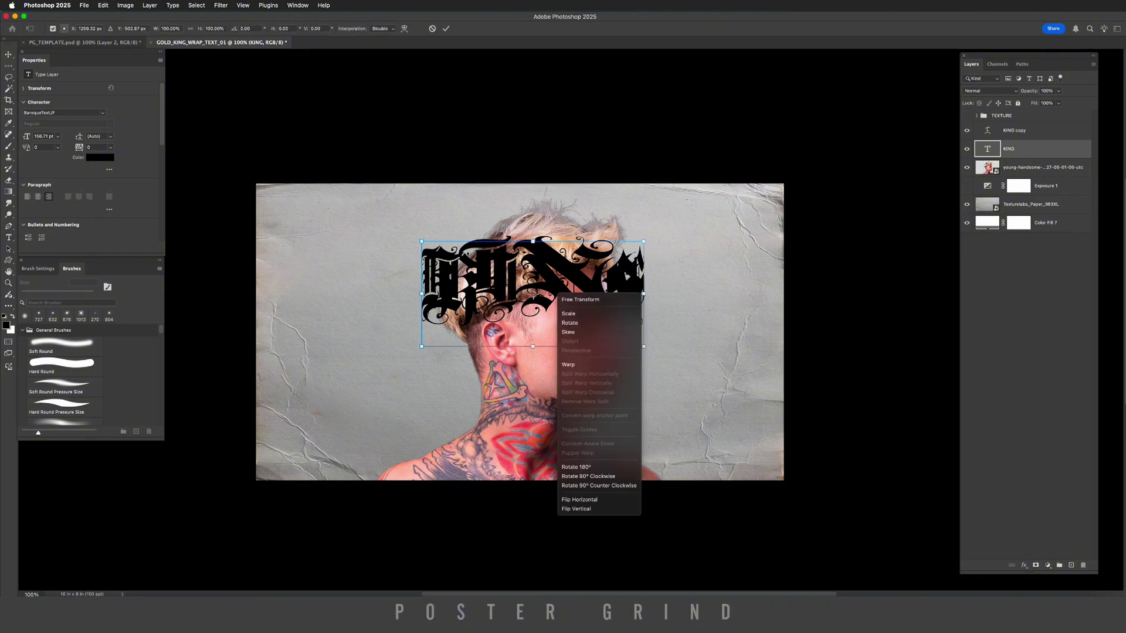
pyautogui.click(579, 500)
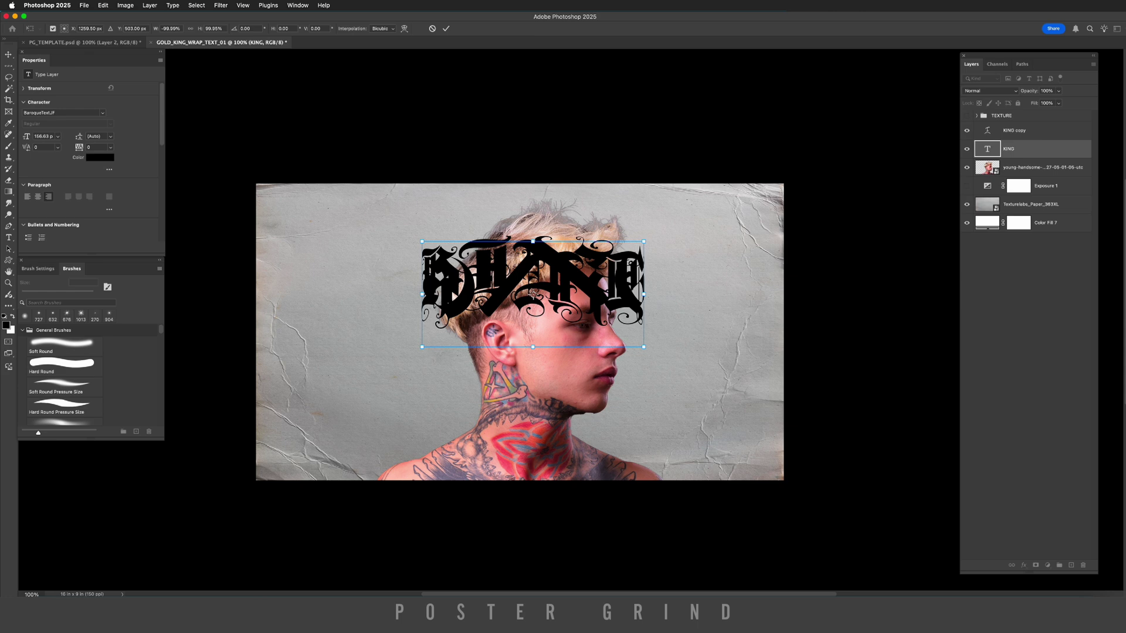
# Warp the flipped KING text with the Cylinder preset and reduce its downward bulge, aligning its ends with the front copy.
pyautogui.rightClick(561, 291)
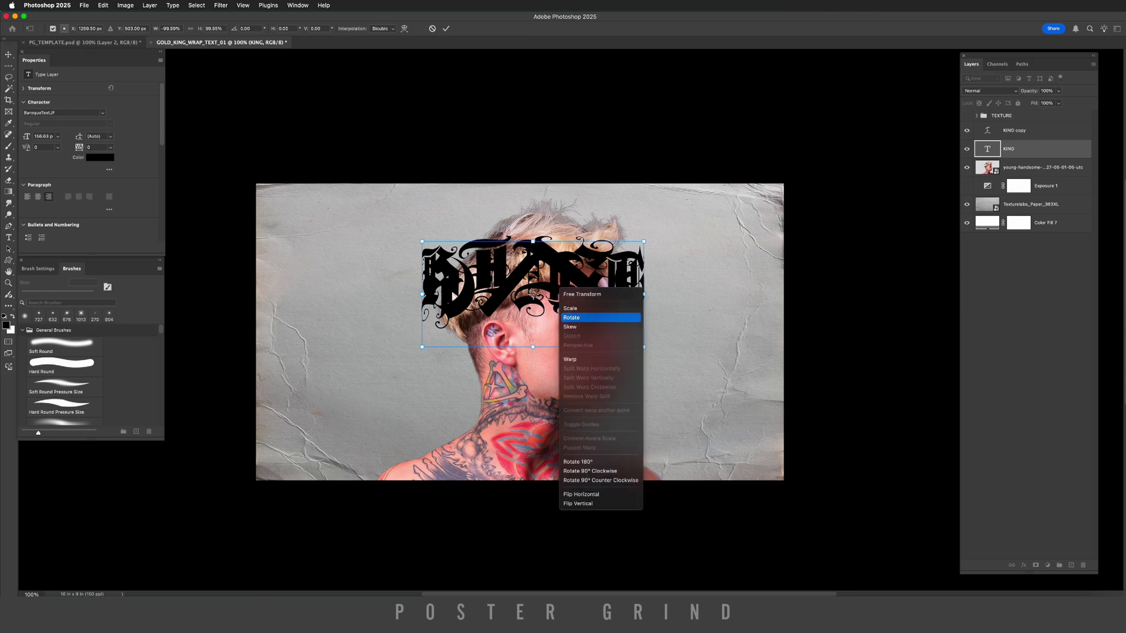
pyautogui.click(572, 359)
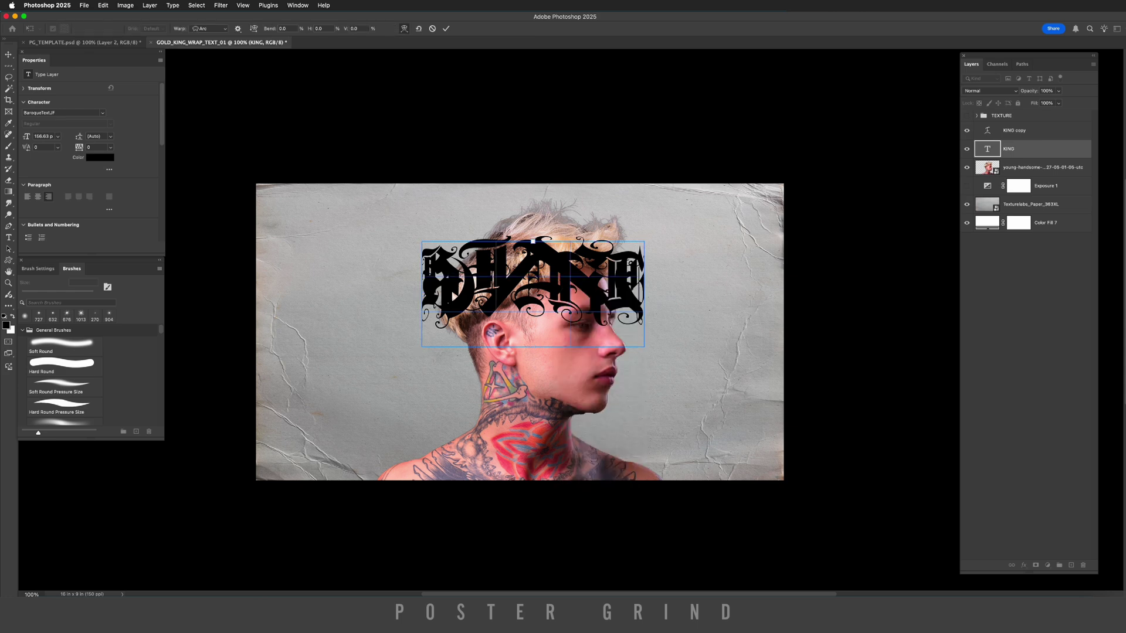
pyautogui.click(210, 28)
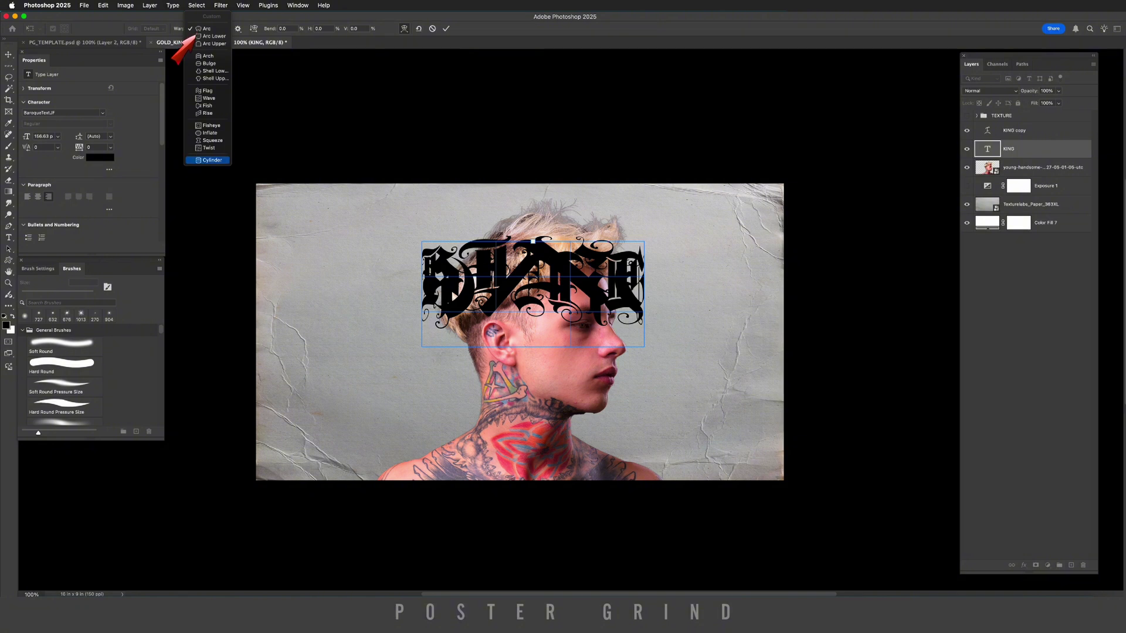
pyautogui.click(211, 160)
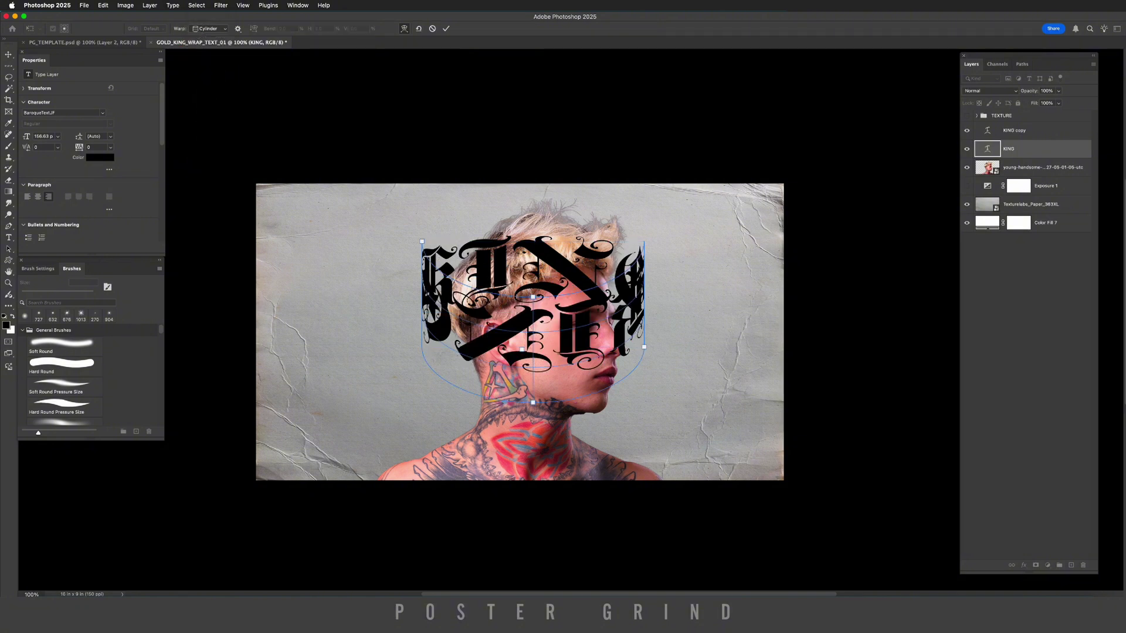
pyautogui.moveTo(533, 297); pyautogui.dragTo(533, 239)
pyautogui.press('Return')
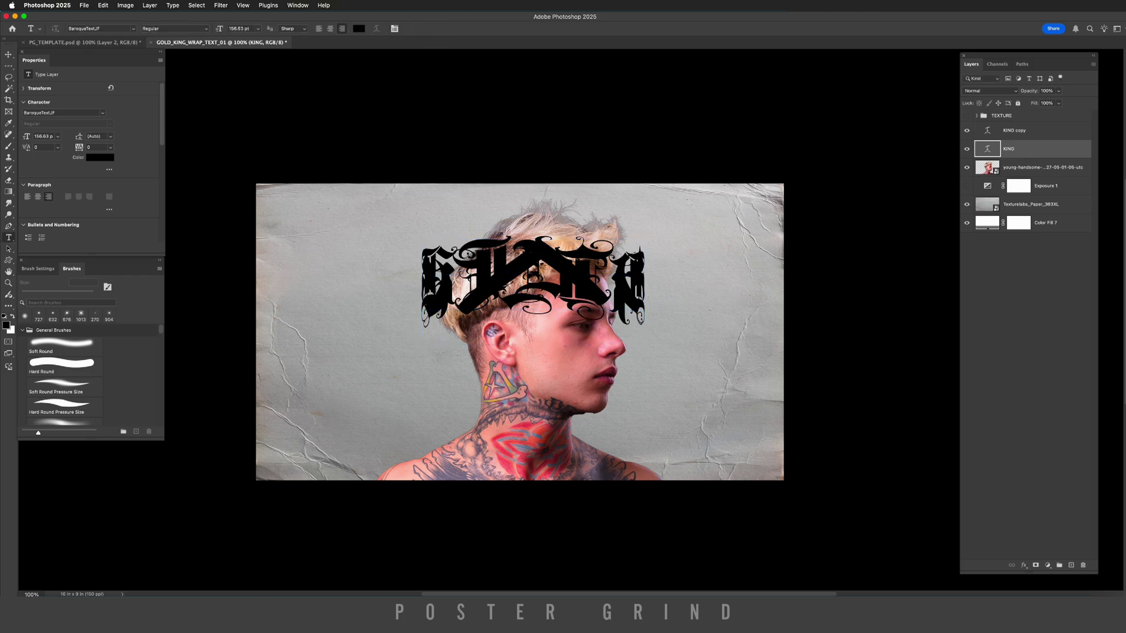
# Place the flipped KING layer beneath the portrait layer and link it with the KING copy layer.
pyautogui.moveTo(1019, 149); pyautogui.dragTo(990, 178)
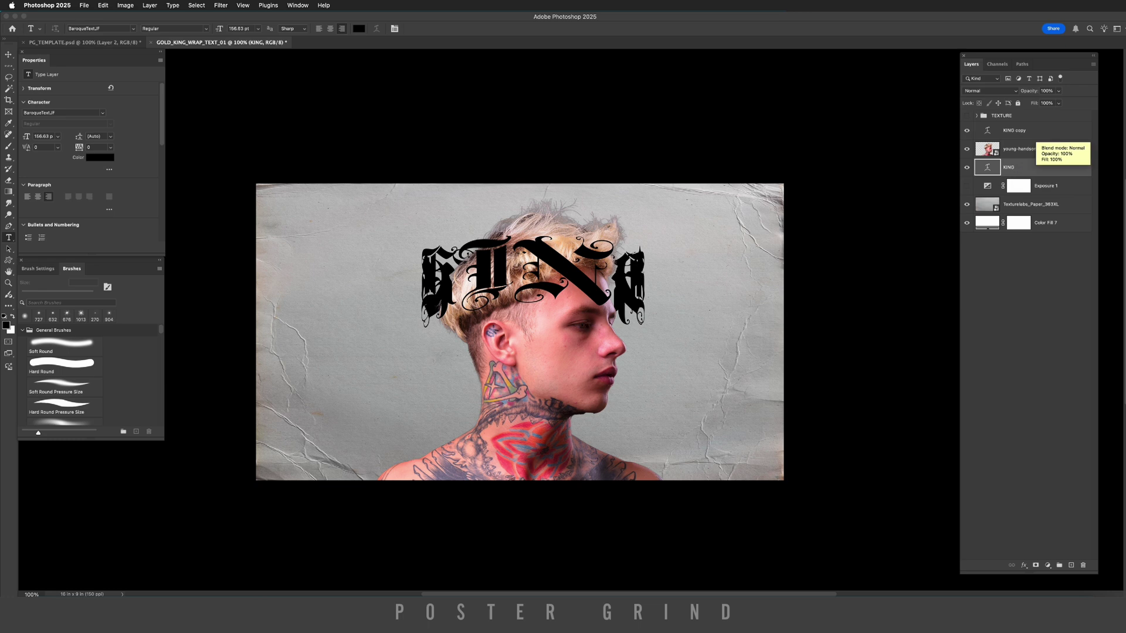
pyautogui.keyDown('super'); pyautogui.click(1040, 133); pyautogui.keyUp('super')
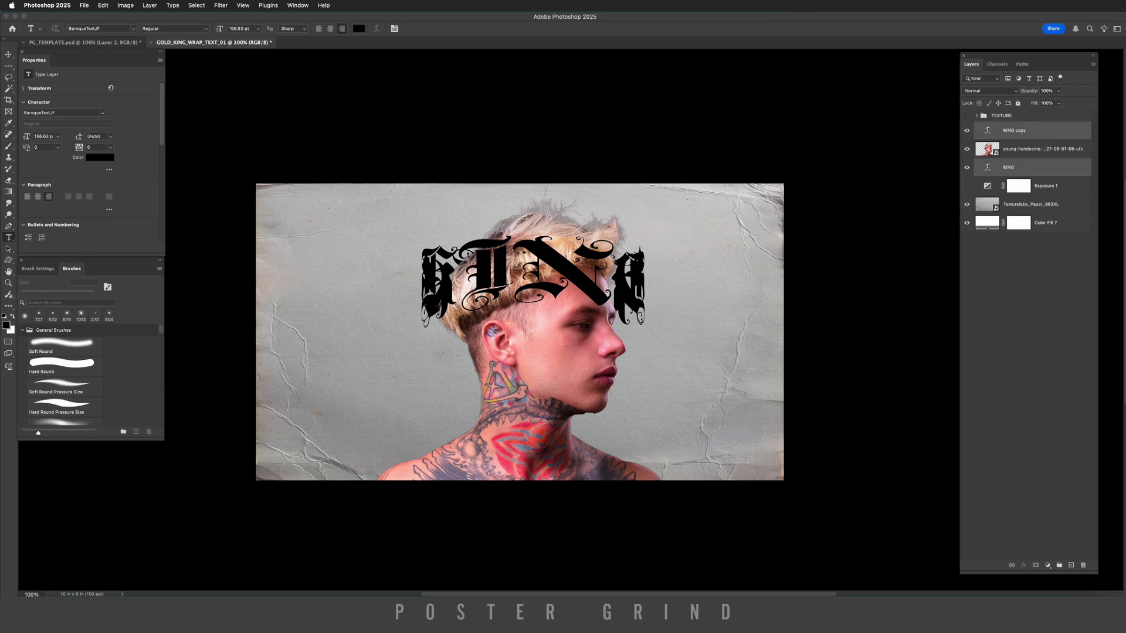
pyautogui.rightClick(1040, 168)
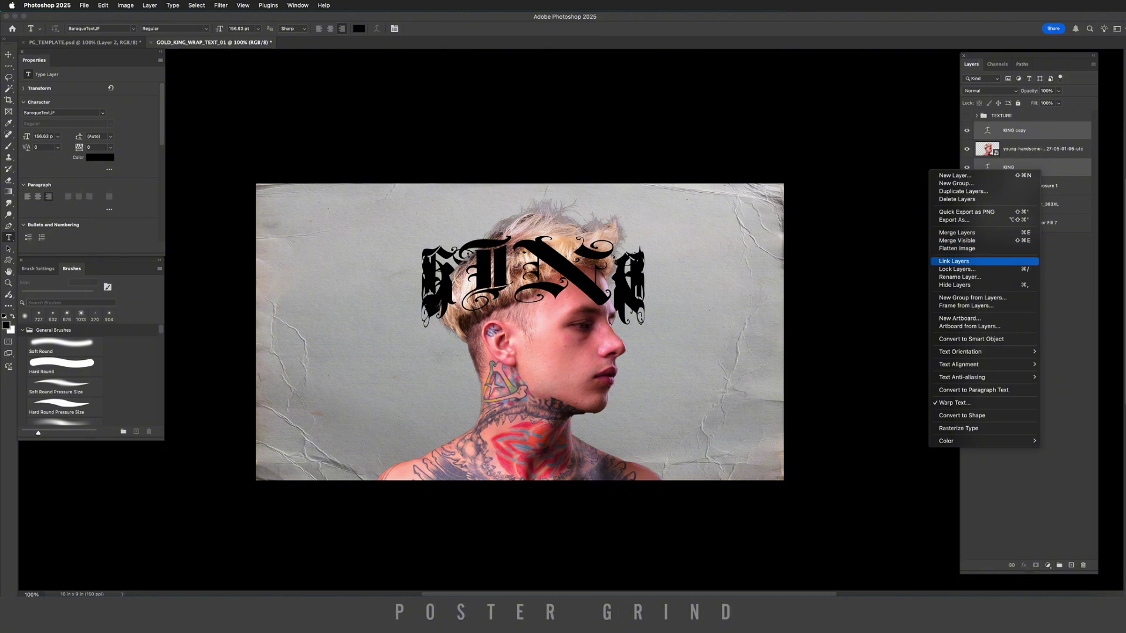
pyautogui.click(955, 261)
# Rotate the linked KING texts about -14.2° and shift them upward so the lettering sits around the man's hair like a crown.
pyautogui.press('v')
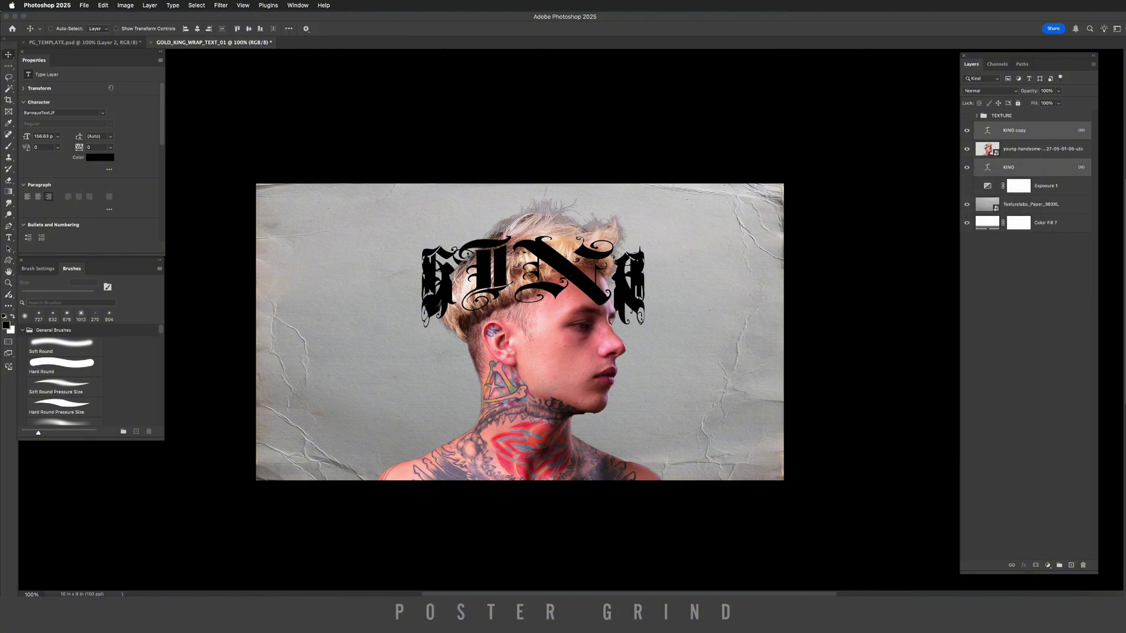
pyautogui.moveTo(578, 257)
pyautogui.mouseDown()
pyautogui.moveTo(578, 335)
pyautogui.moveTo(577, 237)
pyautogui.moveTo(577, 340)
pyautogui.moveTo(578, 221)
pyautogui.moveTo(579, 264)
pyautogui.moveTo(581, 242)
pyautogui.mouseUp()
pyautogui.hotkey('ctrl', 't')
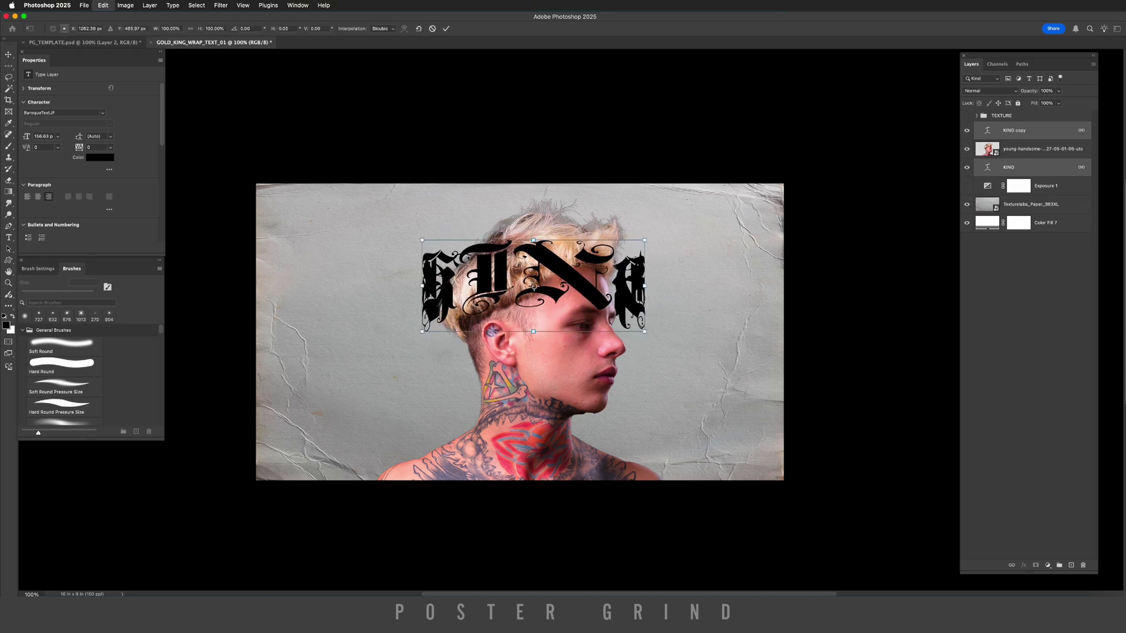
pyautogui.moveTo(657, 236); pyautogui.dragTo(656, 220)
pyautogui.moveTo(591, 269); pyautogui.dragTo(595, 257)
pyautogui.moveTo(651, 229); pyautogui.dragTo(649, 223)
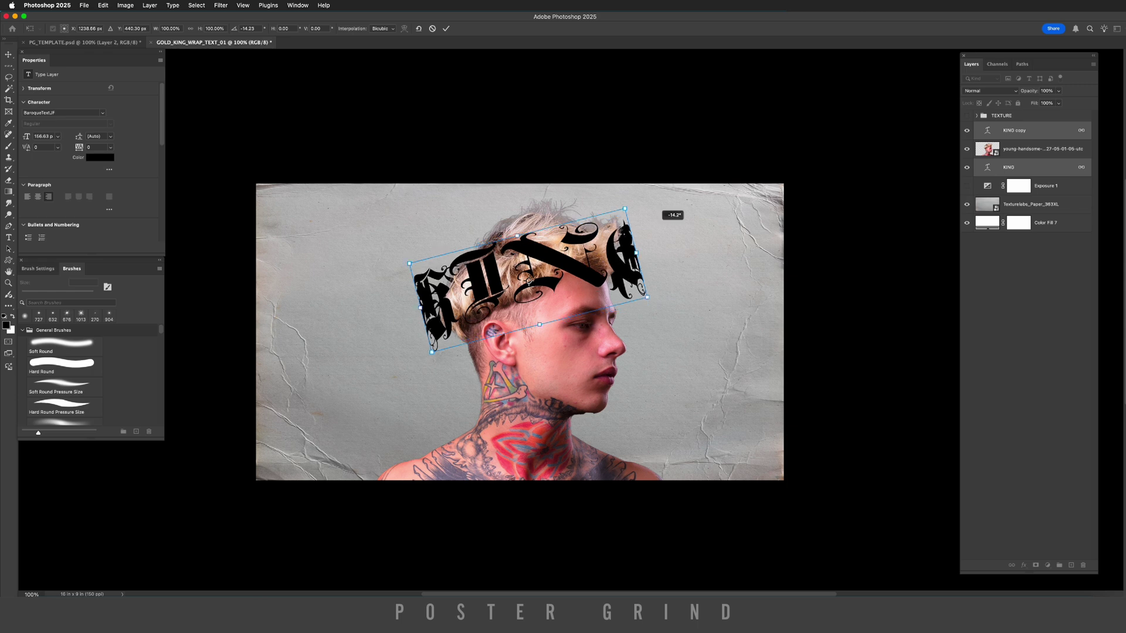
pyautogui.press('Return')
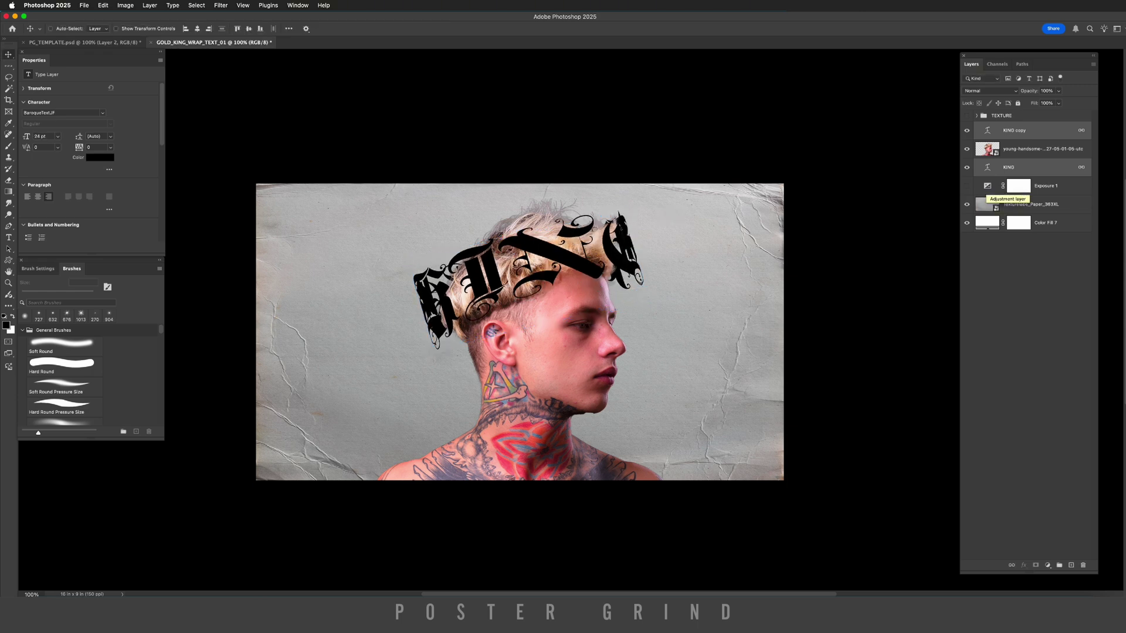
# Show the Exposure 1 adjustment layer again so that it darkens the paper background.
pyautogui.click(988, 186)
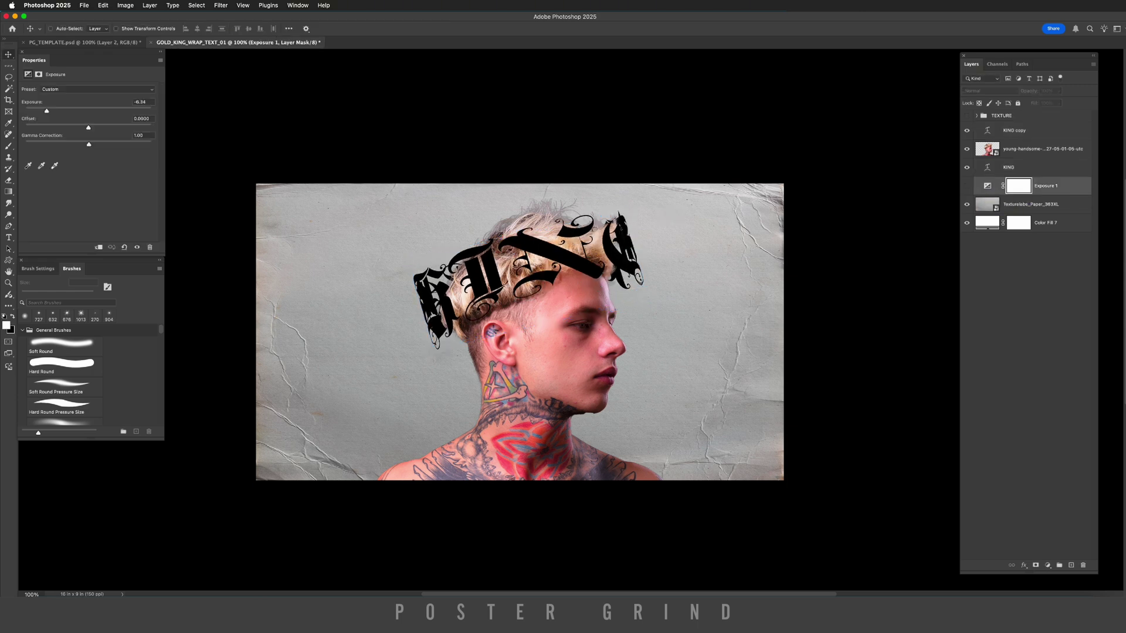
pyautogui.click(137, 247)
# Add a Gradient Overlay with the gold Custom gradient in Reflected style to the KING copy layer, browsing the gold gradient presets.
pyautogui.click(1014, 130)
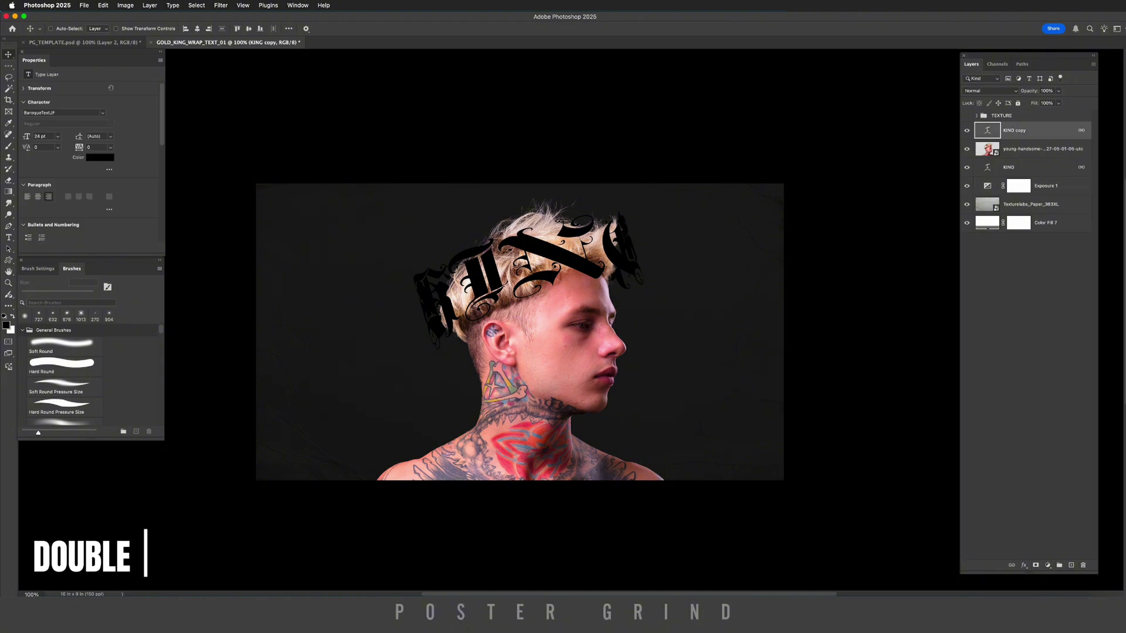
pyautogui.doubleClick(1048, 134)
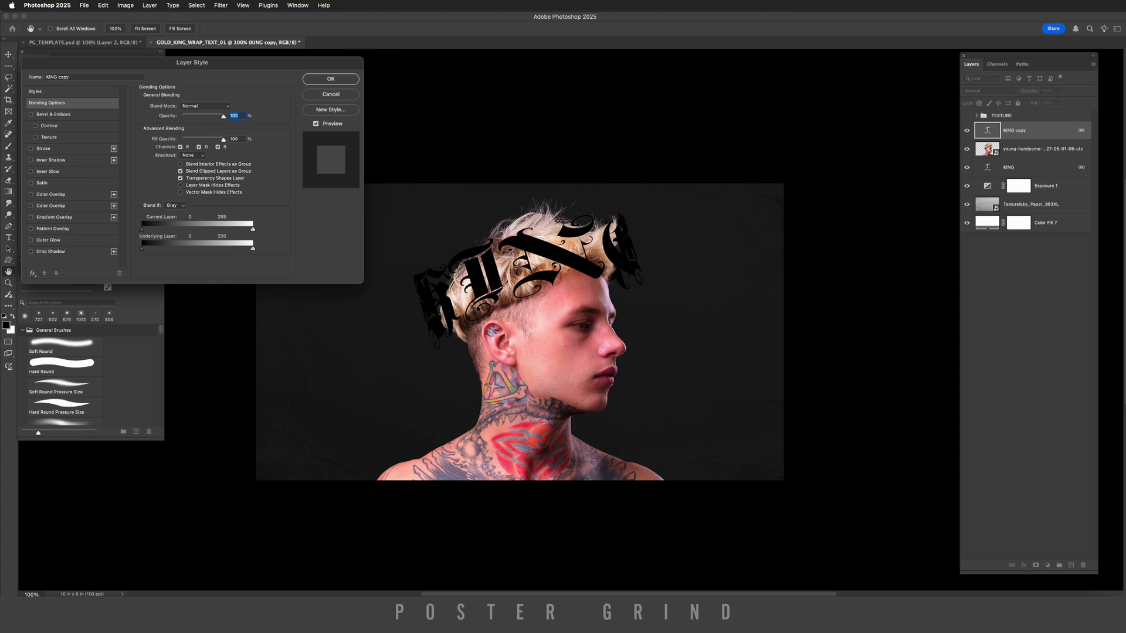
pyautogui.click(55, 217)
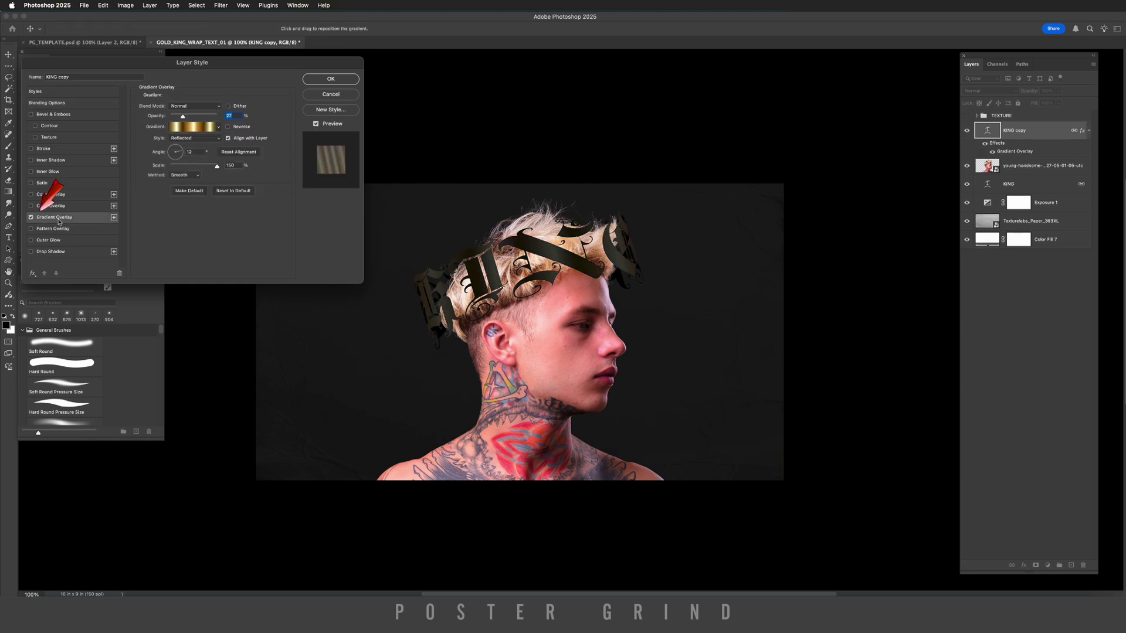
pyautogui.click(193, 127)
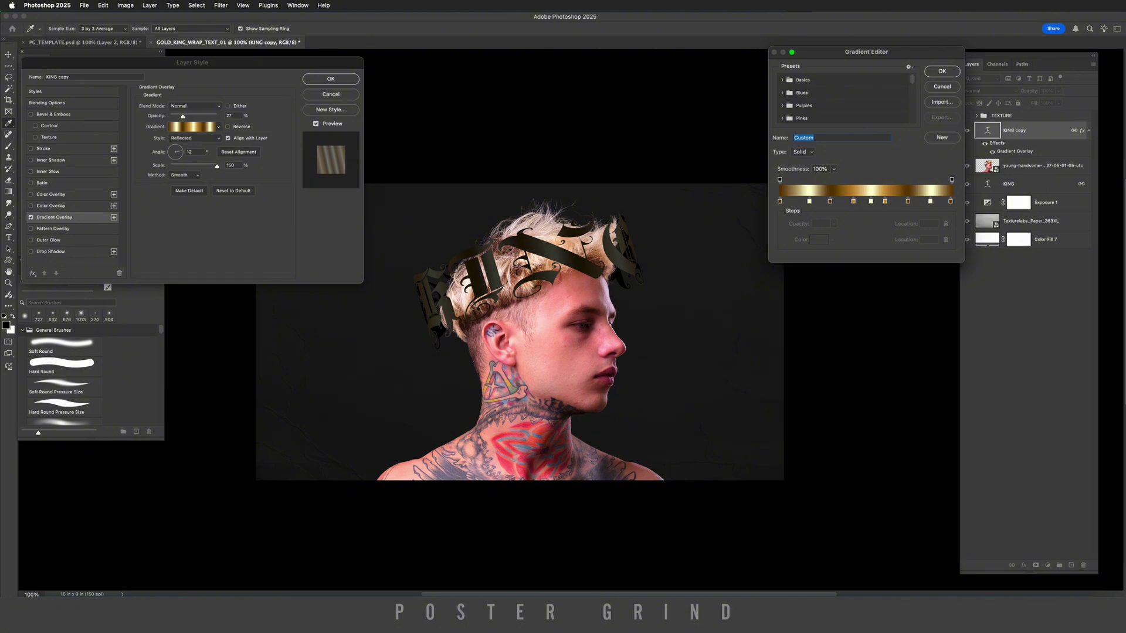
pyautogui.scroll(-8, 844, 98)
pyautogui.scroll(2, 845, 98)
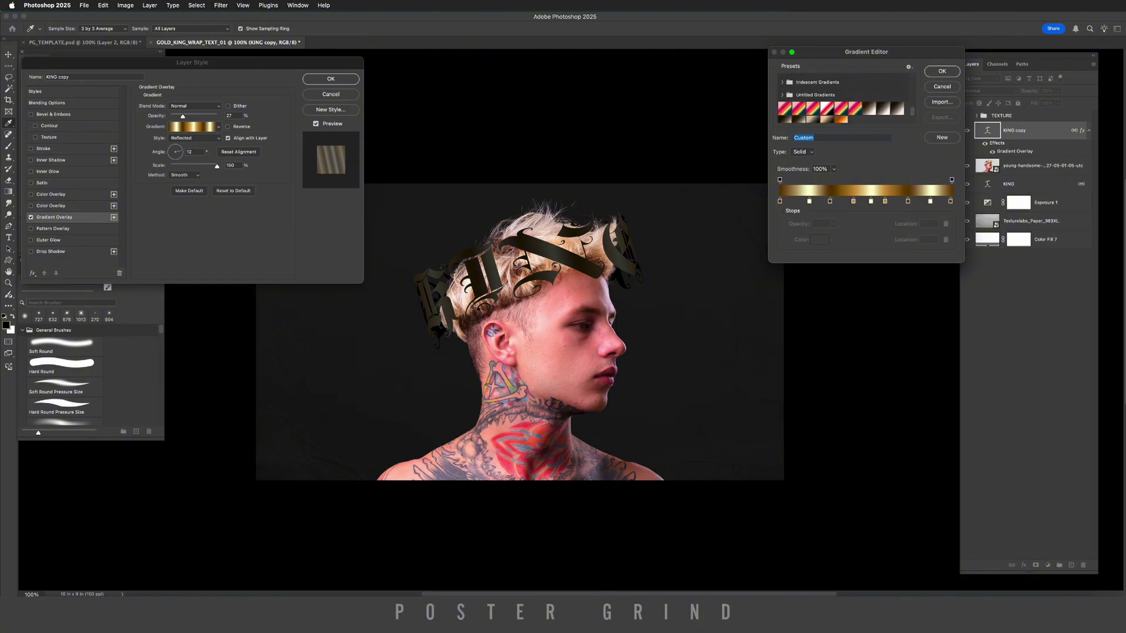
pyautogui.scroll(-3, 844, 99)
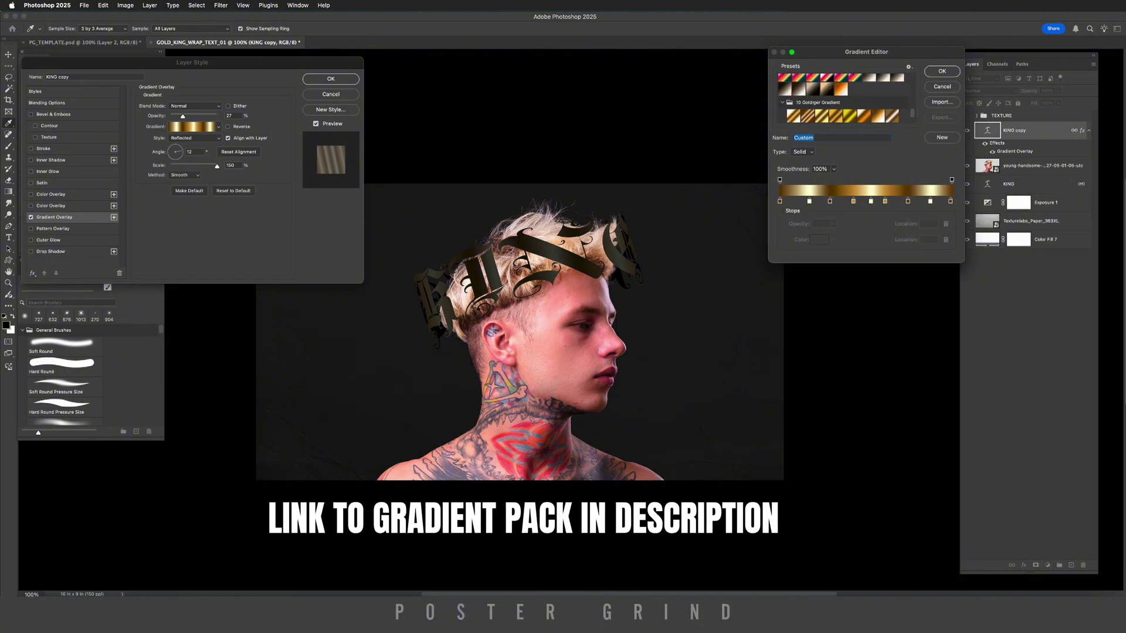
pyautogui.scroll(-3, 844, 100)
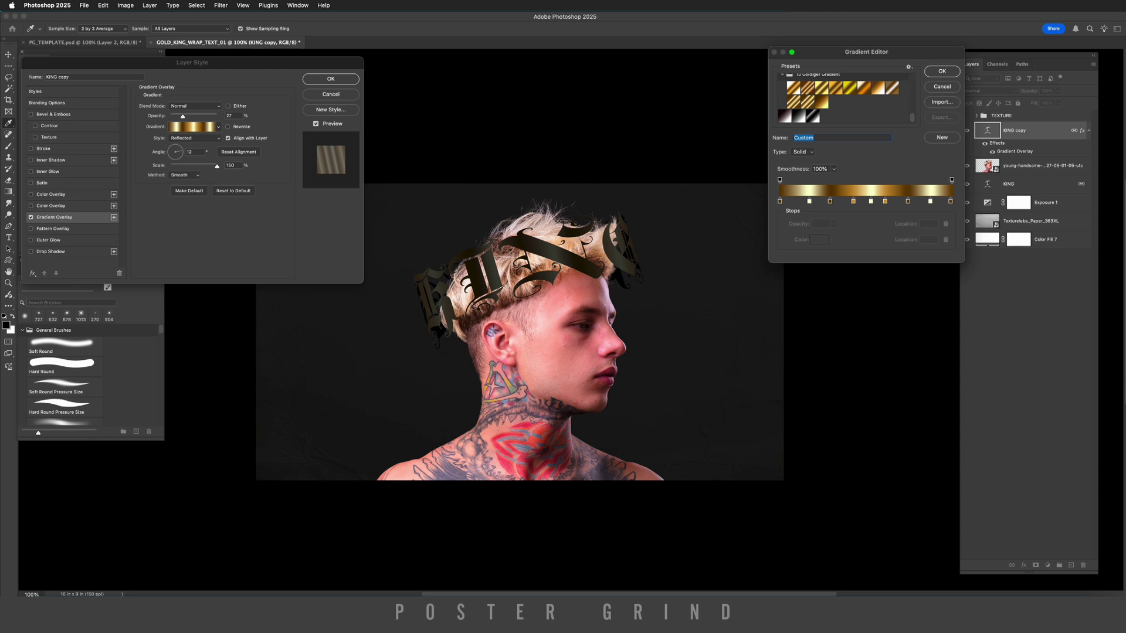
pyautogui.press('Return')
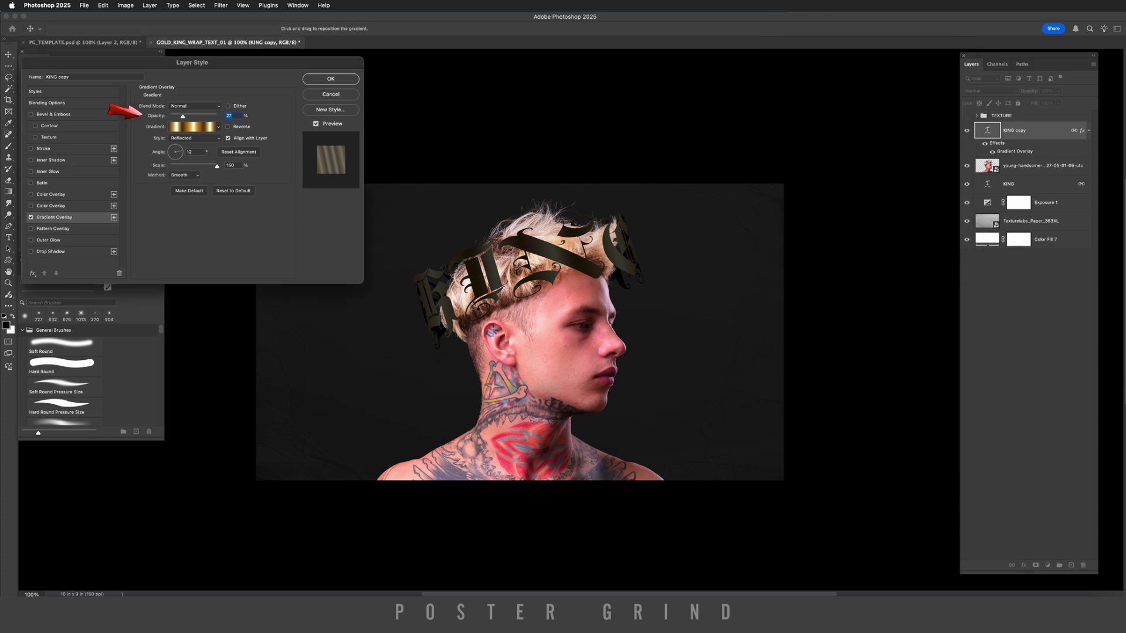
# Raise the KING copy's Gradient Overlay opacity to 81% and apply the layer style.
pyautogui.write('40')
pyautogui.moveTo(188, 116); pyautogui.dragTo(213, 118)
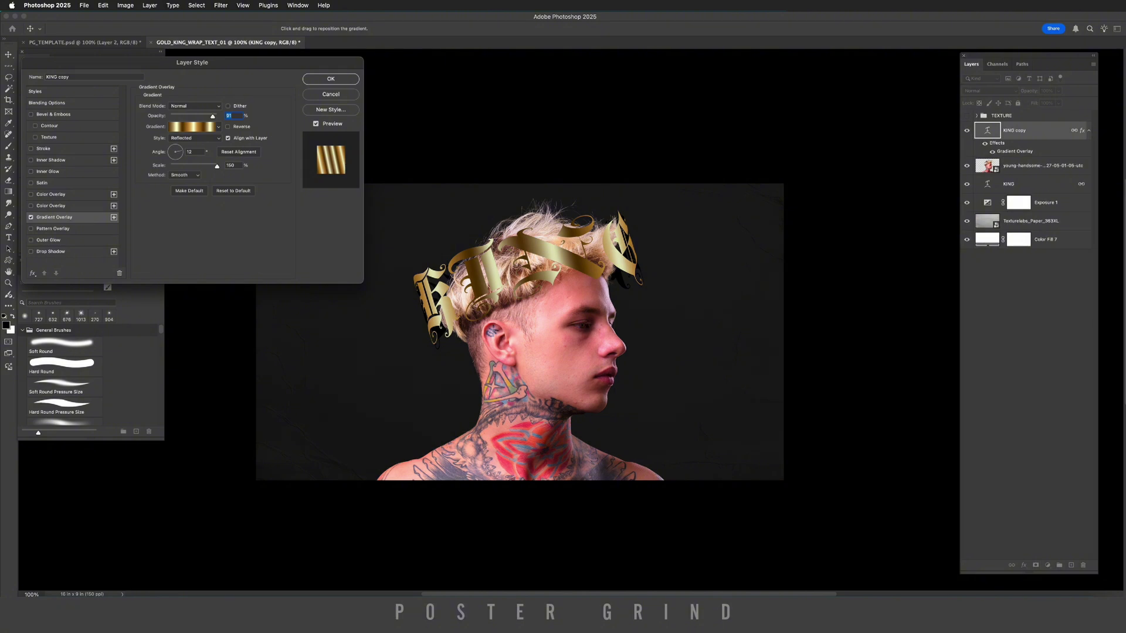
pyautogui.press('Return')
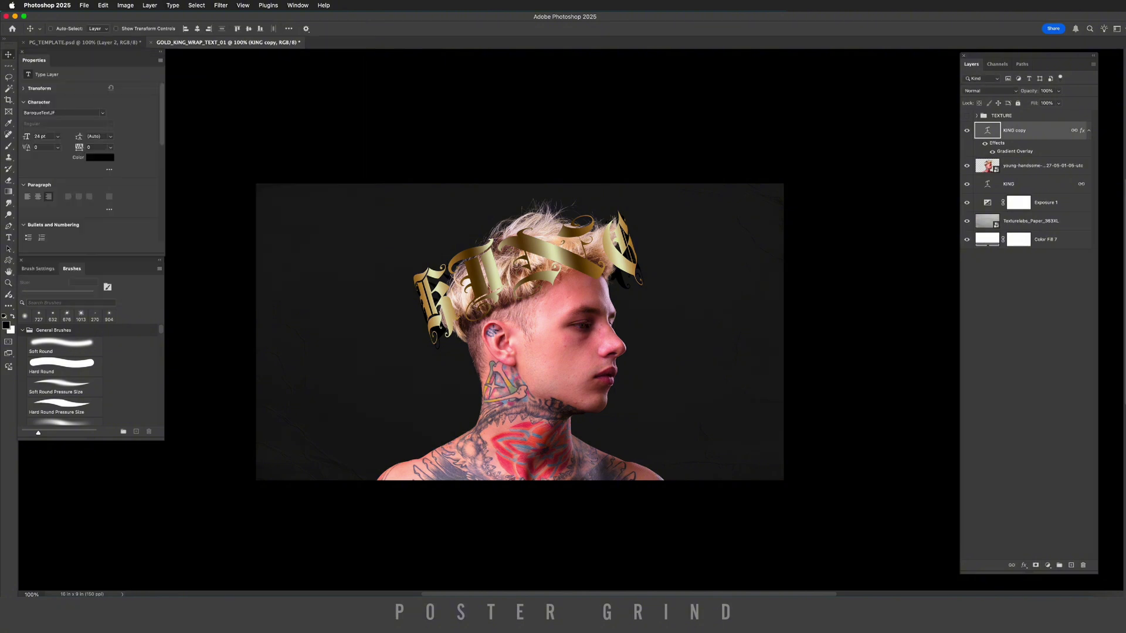
# Add the gold reflected Gradient Overlay to the rear KING layer, lowering its opacity to 31%, and apply the layer style.
pyautogui.click(1034, 183)
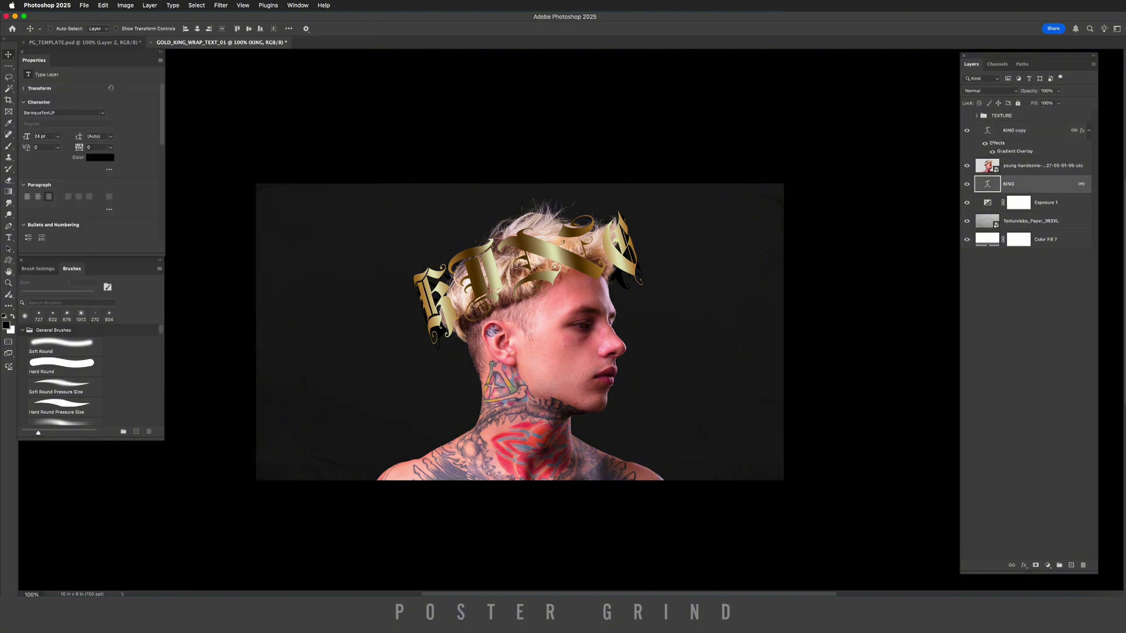
pyautogui.doubleClick(1034, 184)
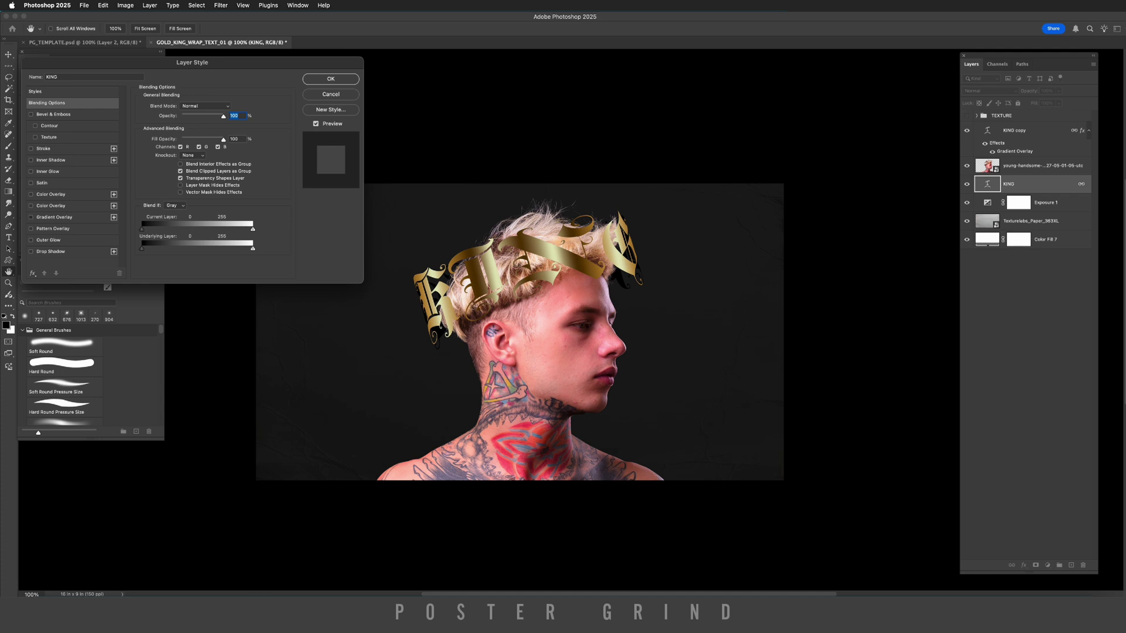
pyautogui.click(54, 217)
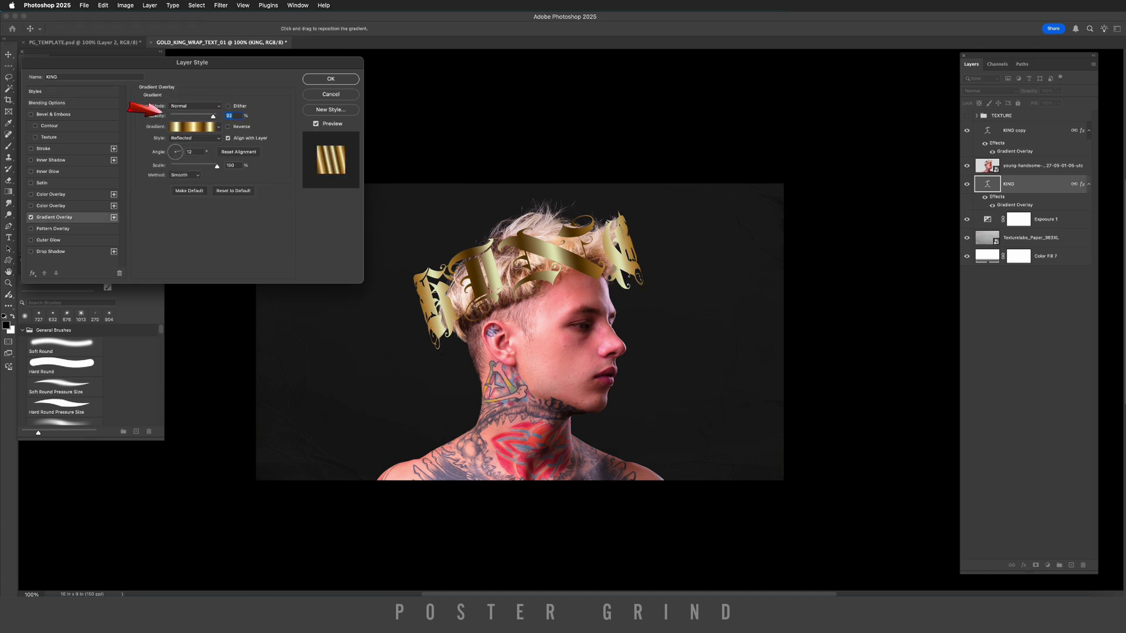
pyautogui.hotkey('shift', 'Down')
pyautogui.hotkey('shift', 'Down')
pyautogui.hotkey('shift', 'Down')
pyautogui.hotkey('shift', 'Down')
pyautogui.hotkey('shift', 'Down')
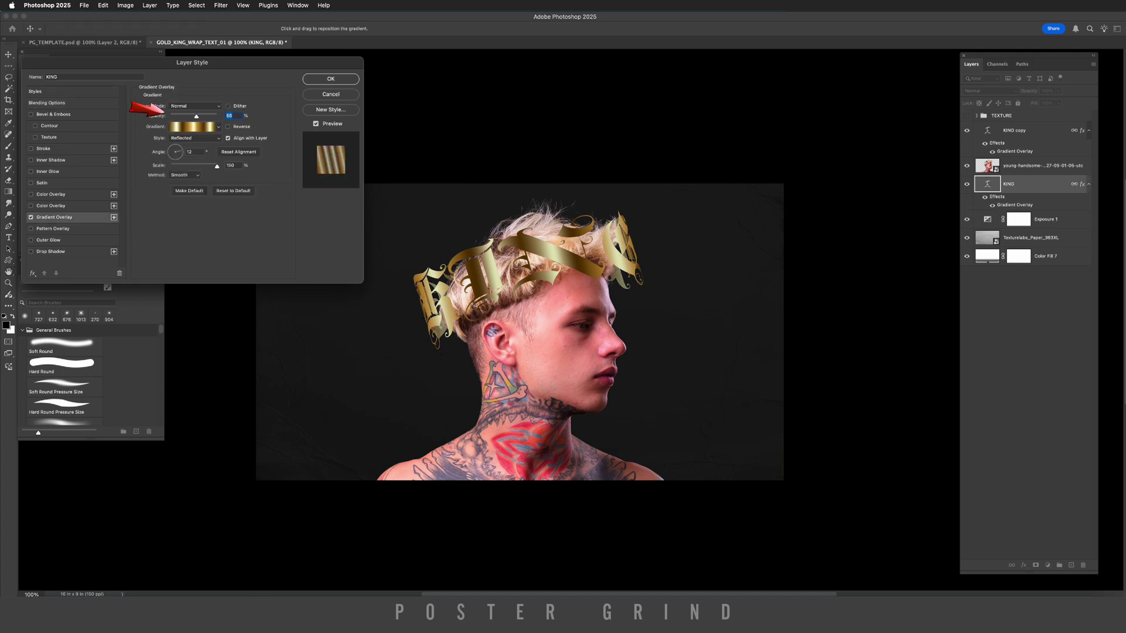
pyautogui.hotkey('shift', 'Down')
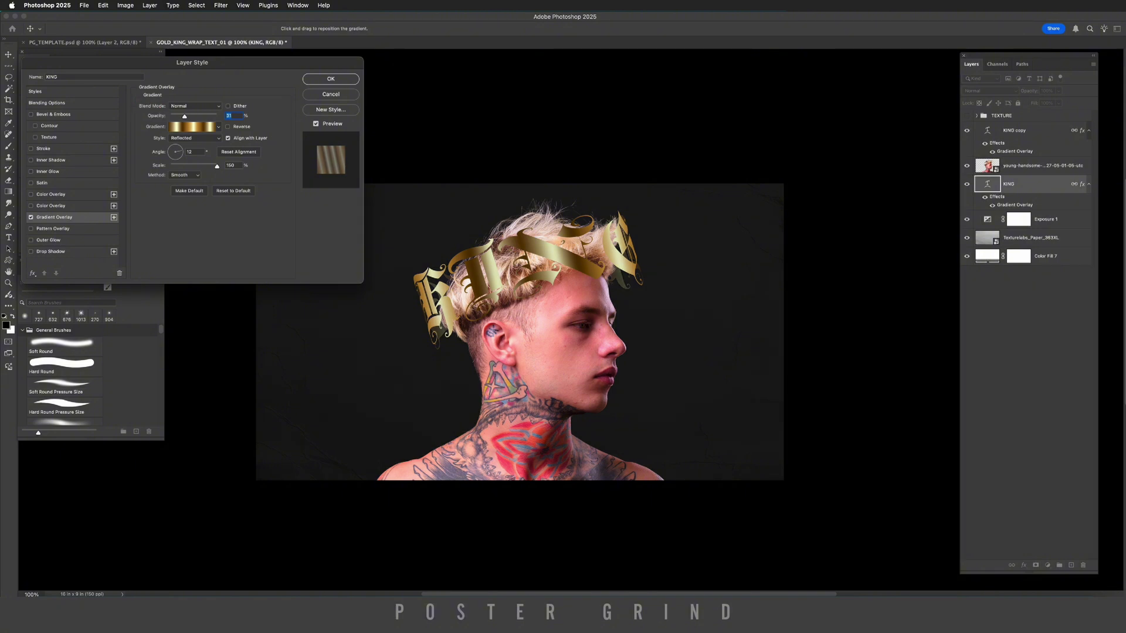
pyautogui.press('Return')
# Duplicate the KING copy layer, place the duplicate directly beneath it, and unlink the duplicate from the other texts.
pyautogui.click(988, 131)
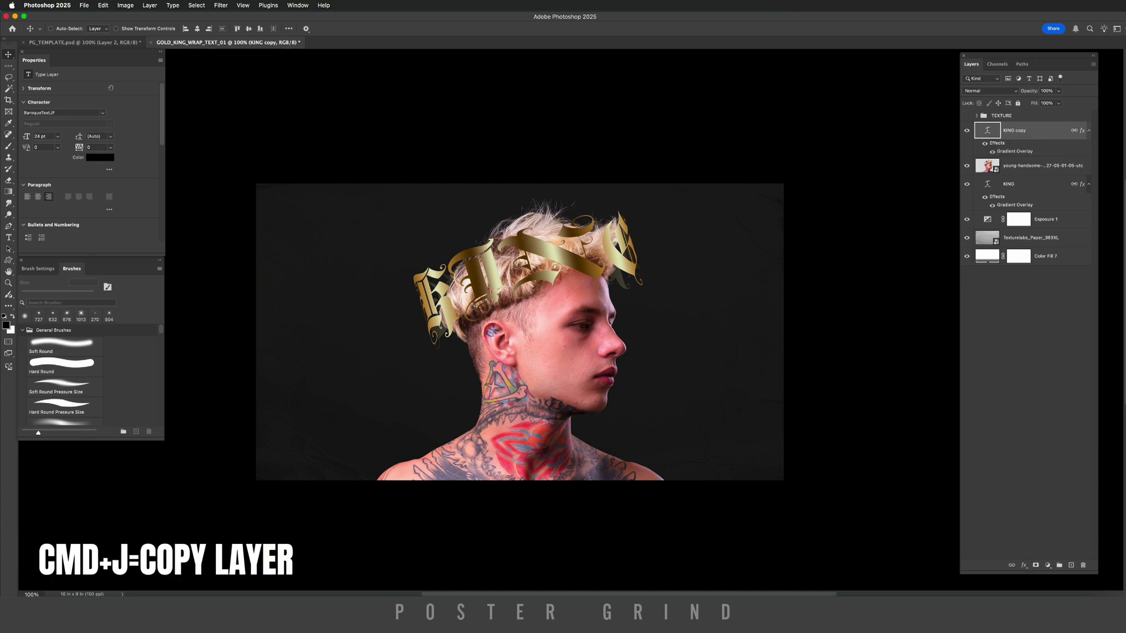
pyautogui.press('super+j')
pyautogui.press('super+bracketleft')
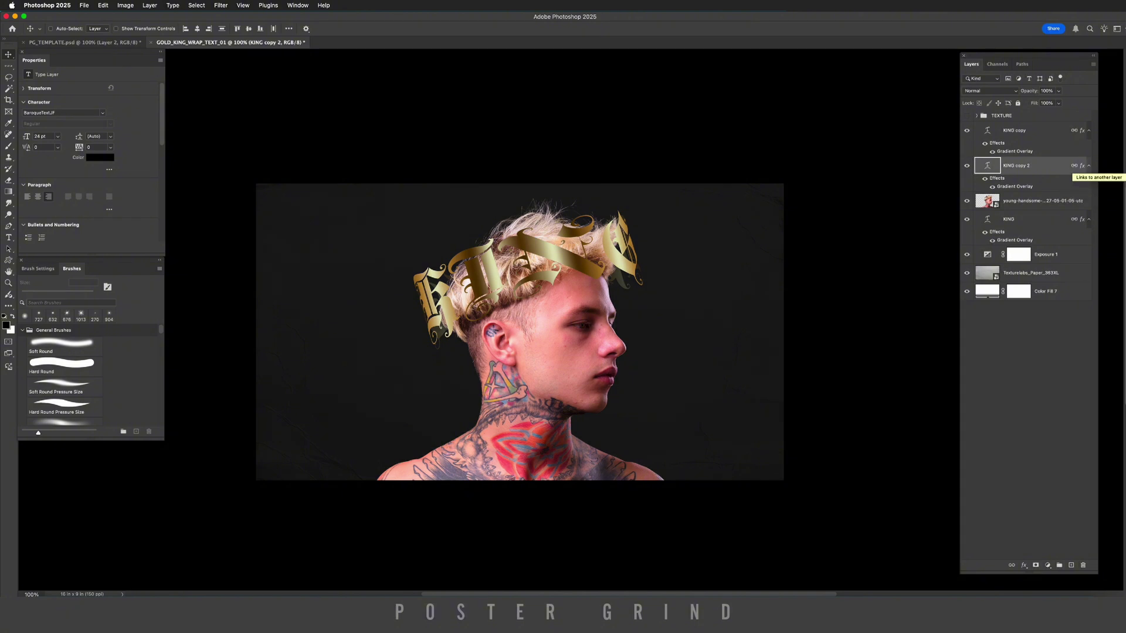
pyautogui.rightClick(1063, 166)
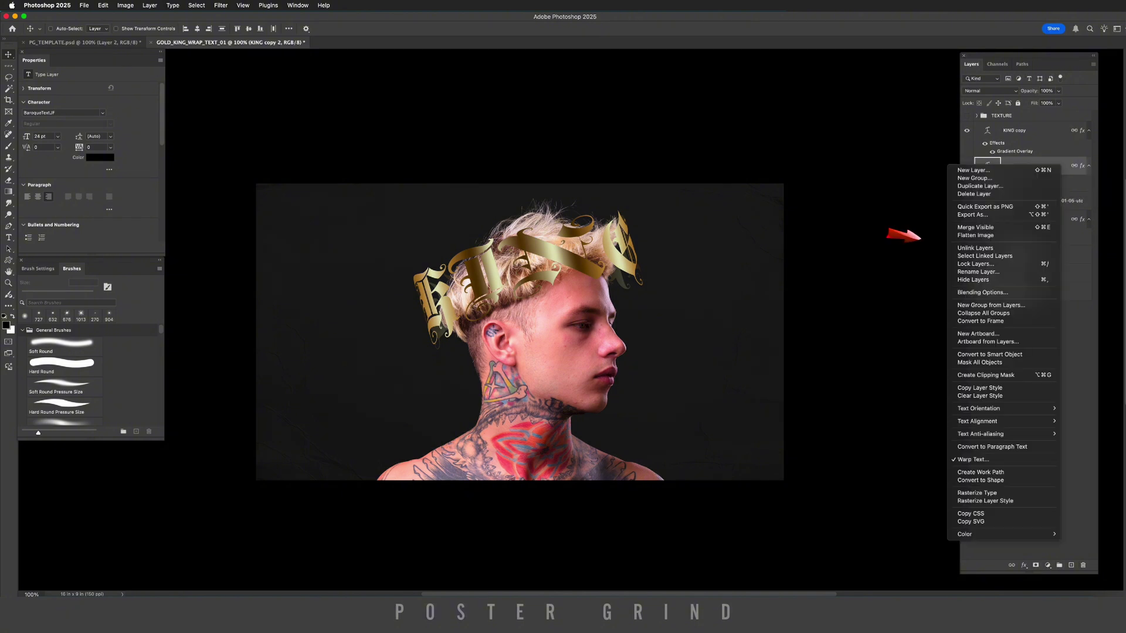
pyautogui.click(991, 248)
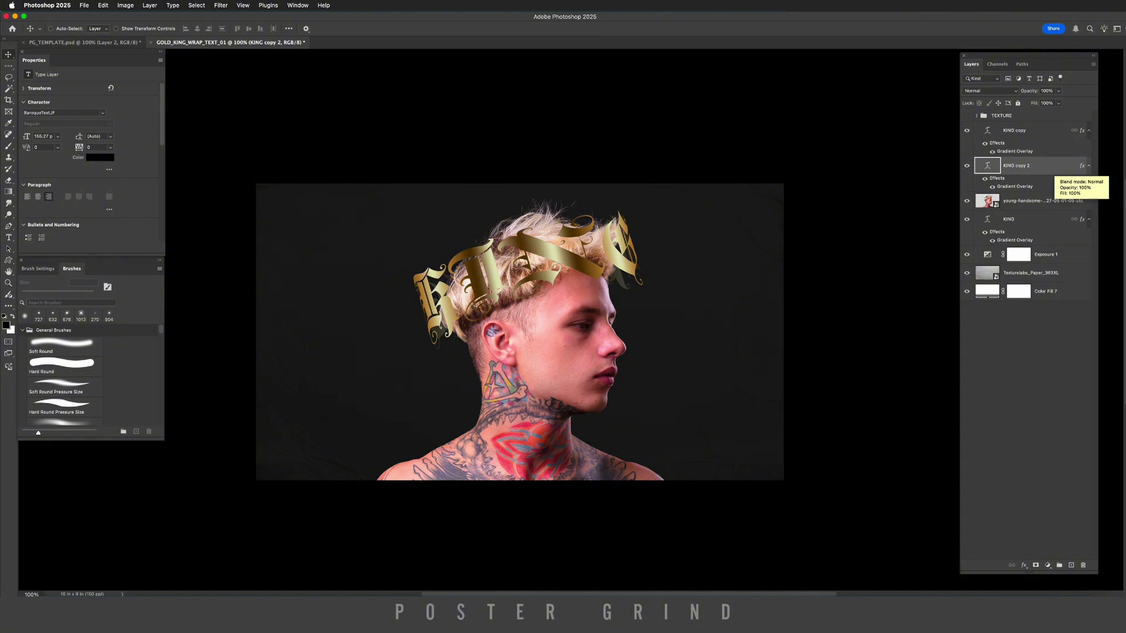
# Give KING copy 2 a black (000000) Color Overlay and disable its Gradient Overlay.
pyautogui.doubleClick(1050, 166)
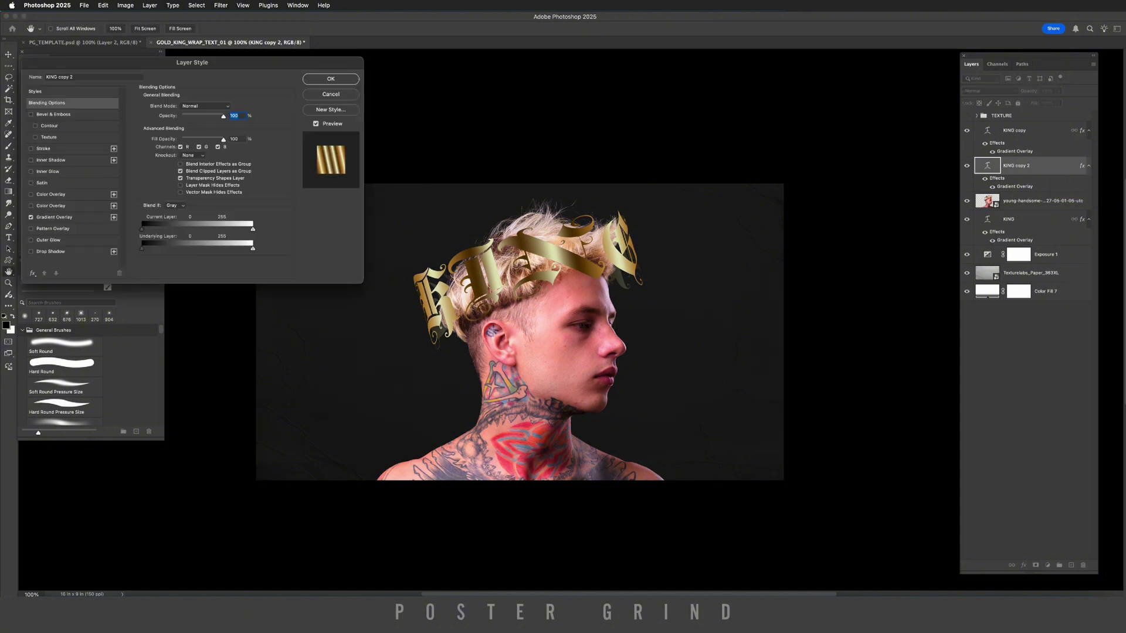
pyautogui.click(51, 194)
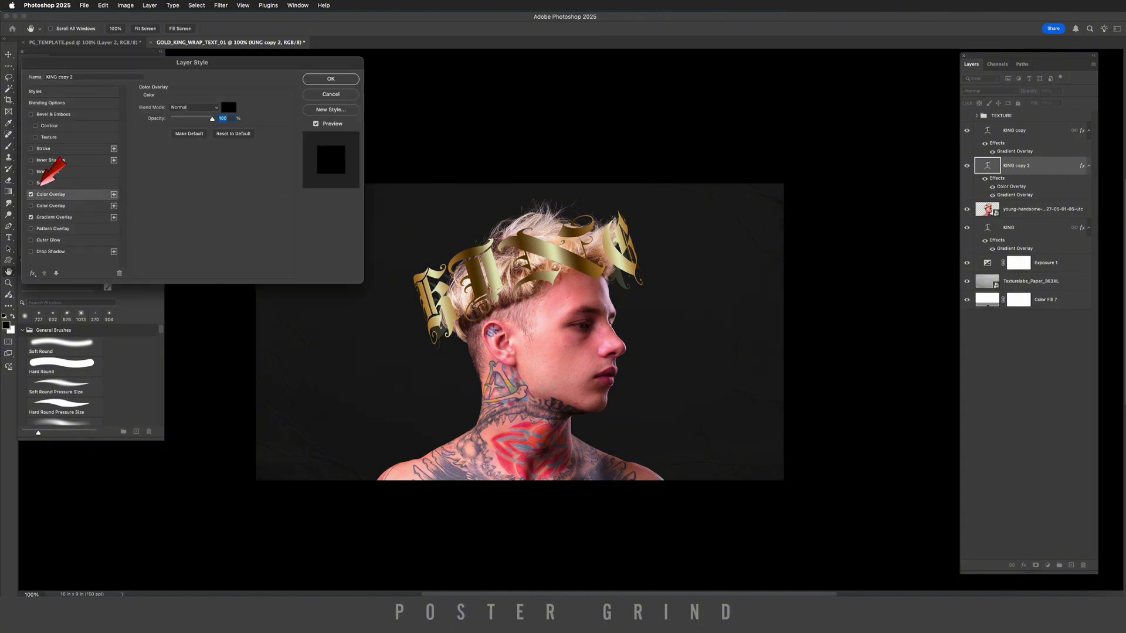
pyautogui.click(229, 106)
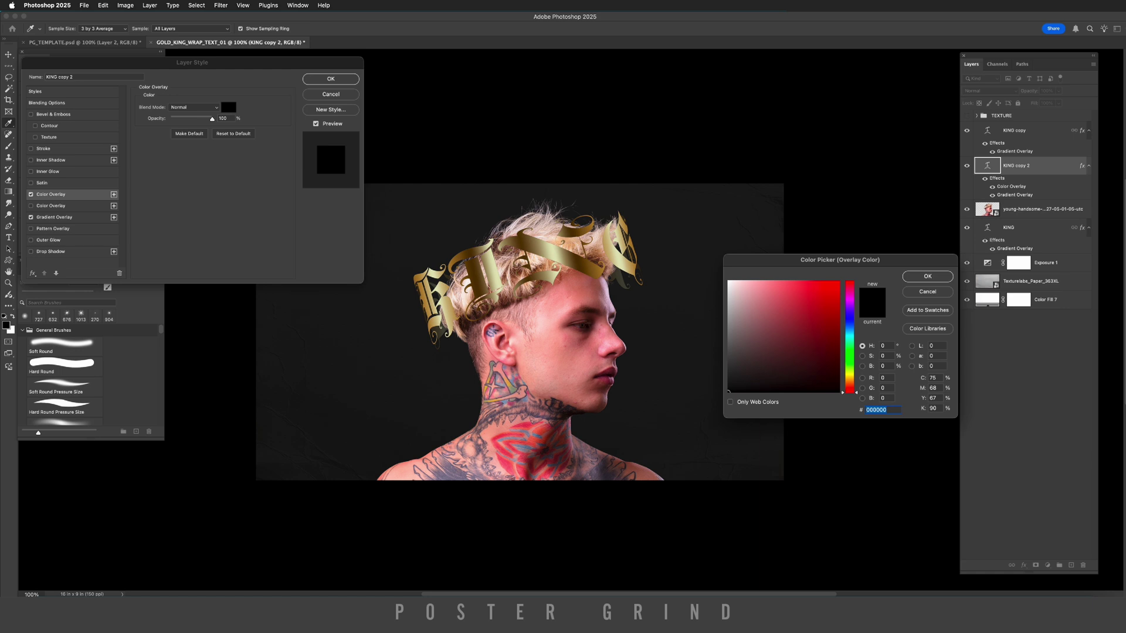
pyautogui.press('Return')
pyautogui.click(30, 217)
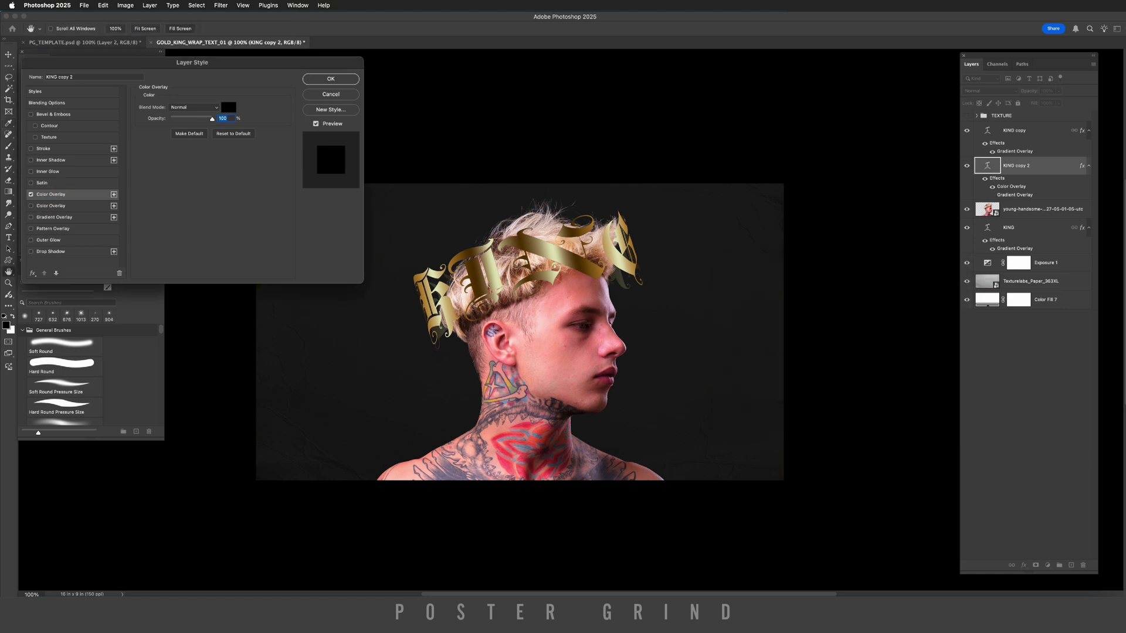
pyautogui.press('Return')
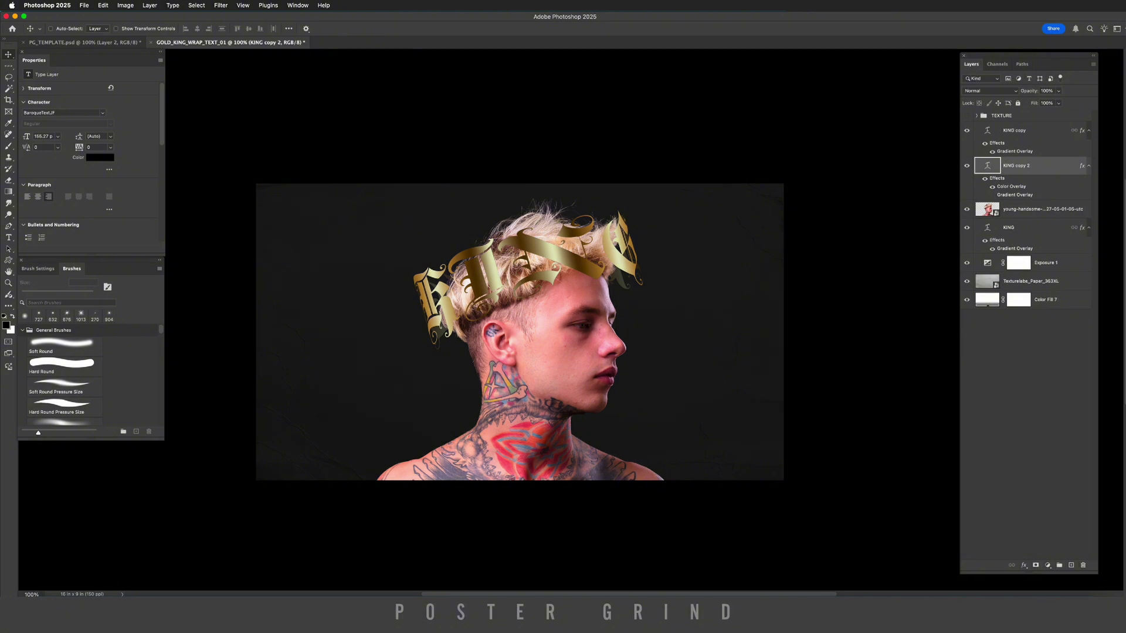
# Shift the black KING copy 2 text down and slightly left as a shadow of the gold lettering, and convert it to a smart object.
pyautogui.press('v')
pyautogui.moveTo(533, 255); pyautogui.dragTo(528, 296)
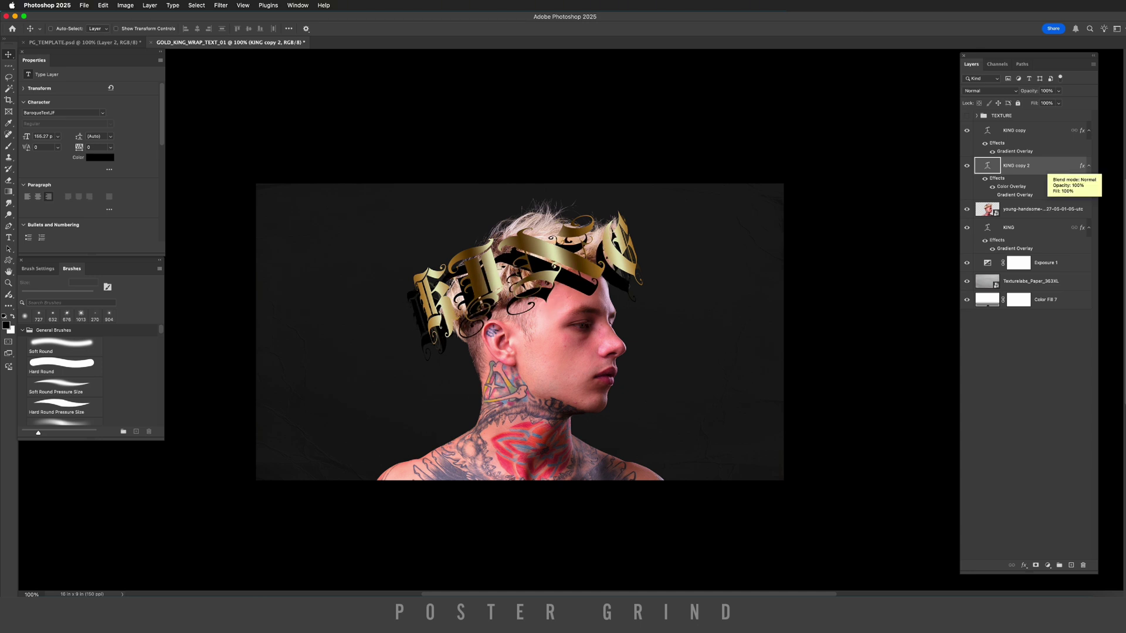
pyautogui.rightClick(1045, 166)
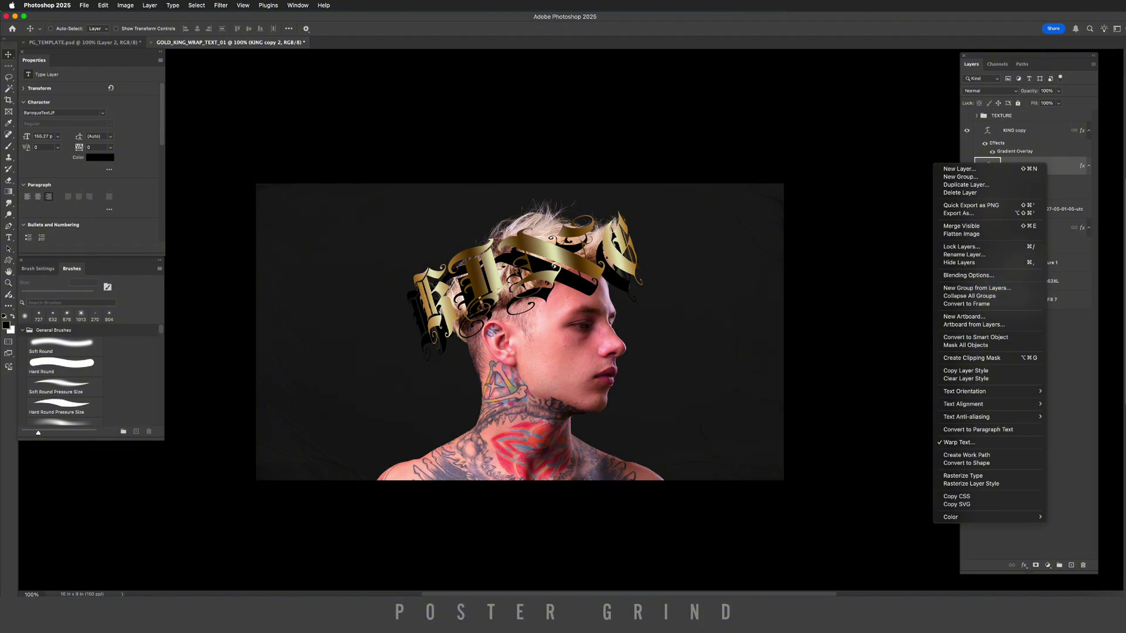
pyautogui.click(968, 337)
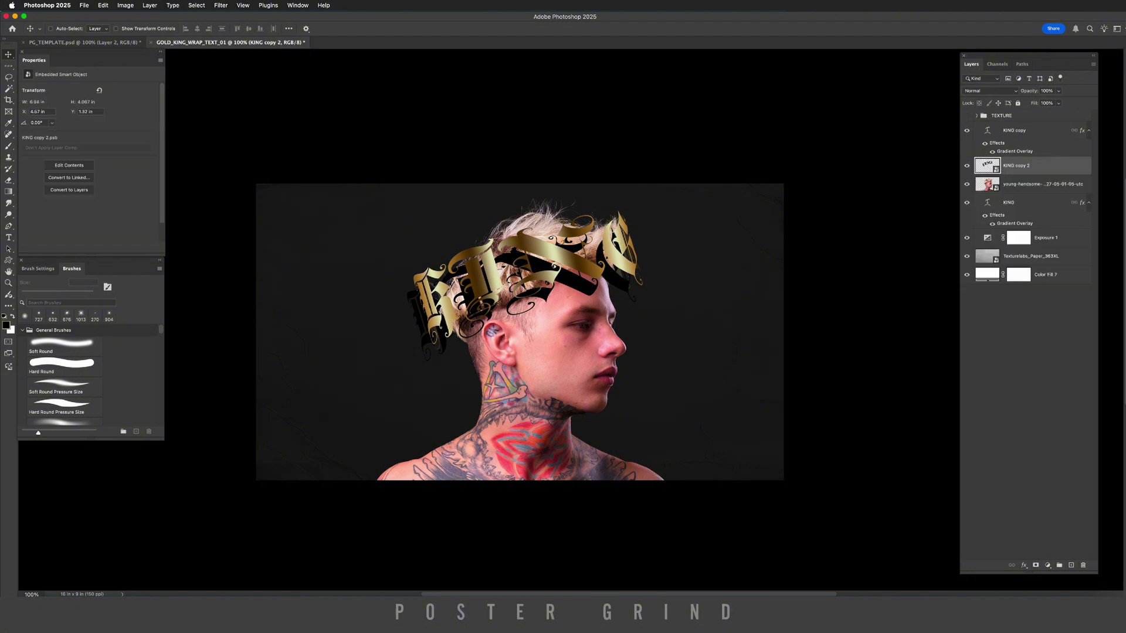
# Soften the KING copy 2 shadow with a 3-pixel Gaussian Blur.
pyautogui.click(220, 5)
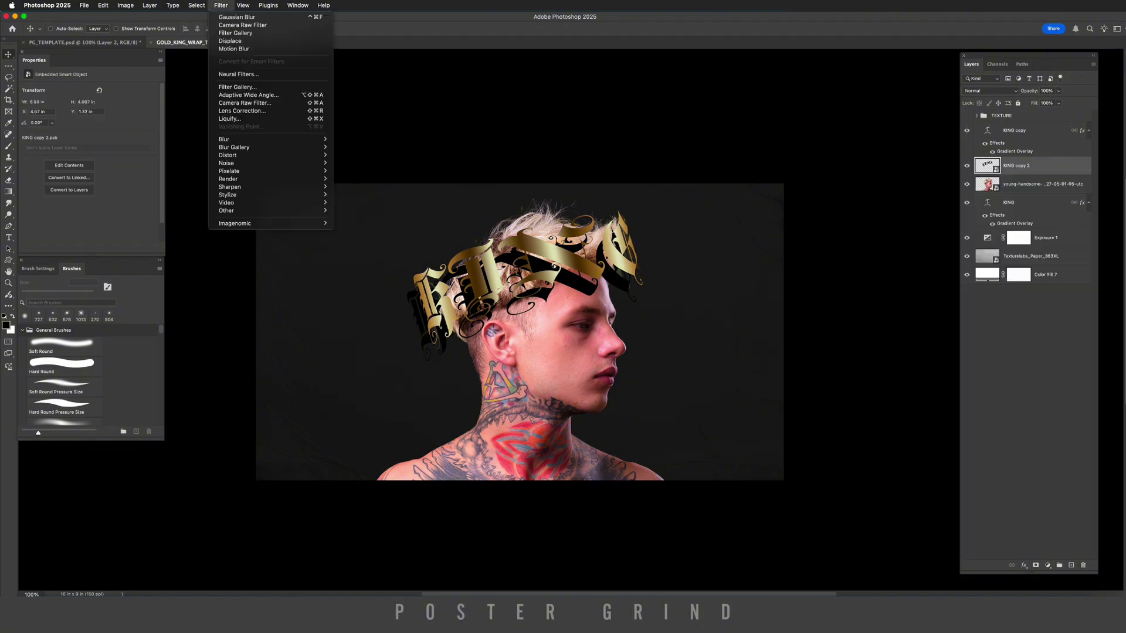
pyautogui.moveTo(224, 139)
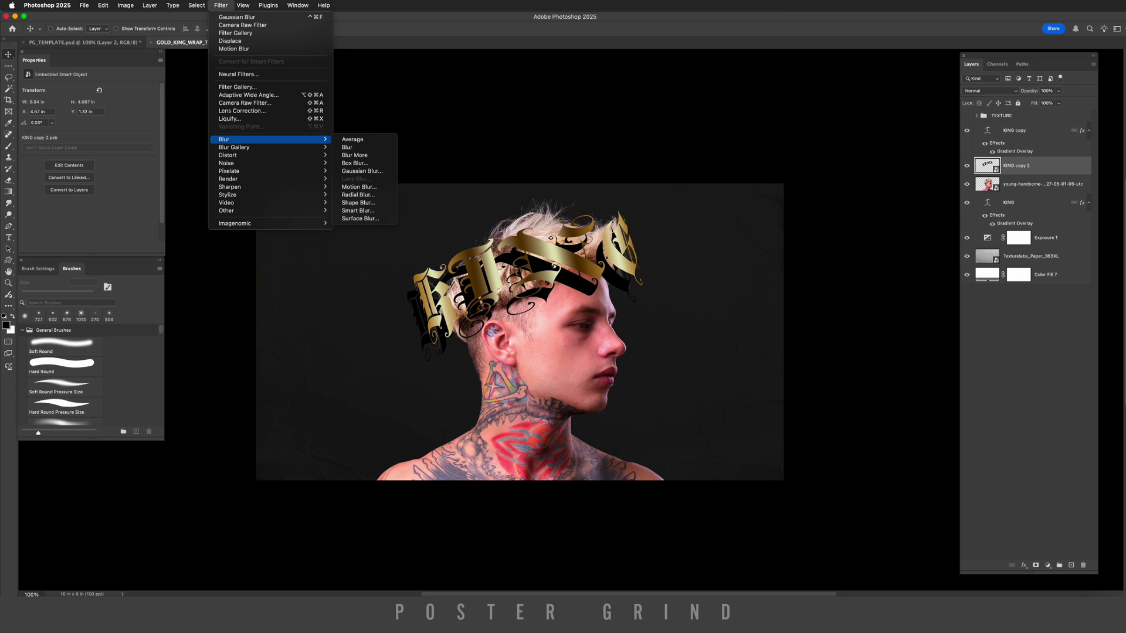
pyautogui.click(362, 171)
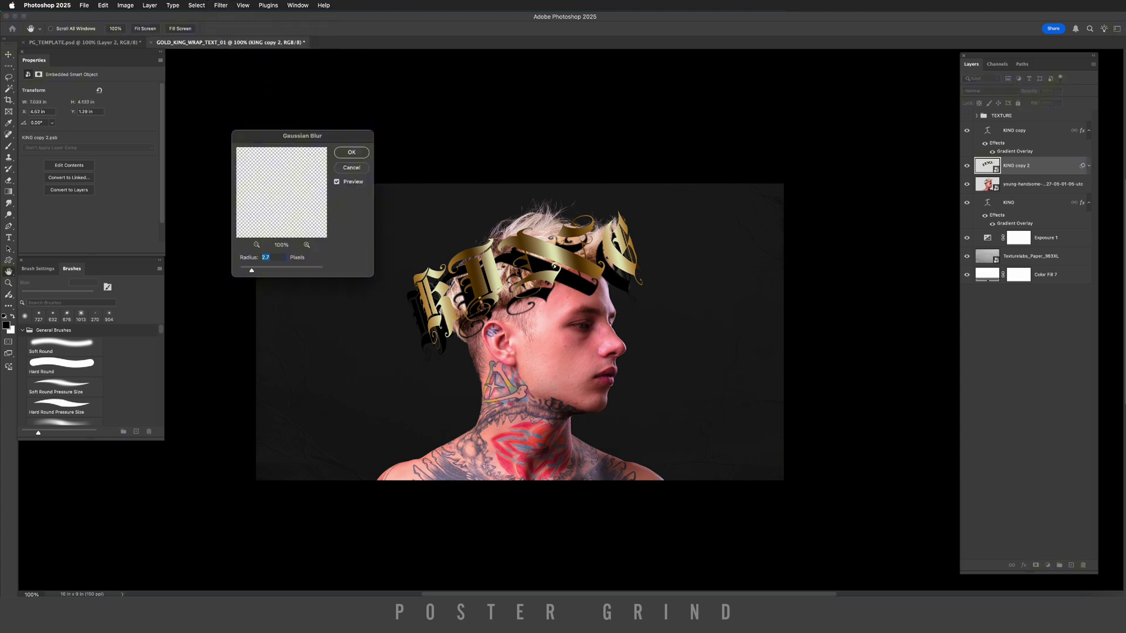
pyautogui.write('3')
pyautogui.press('Return')
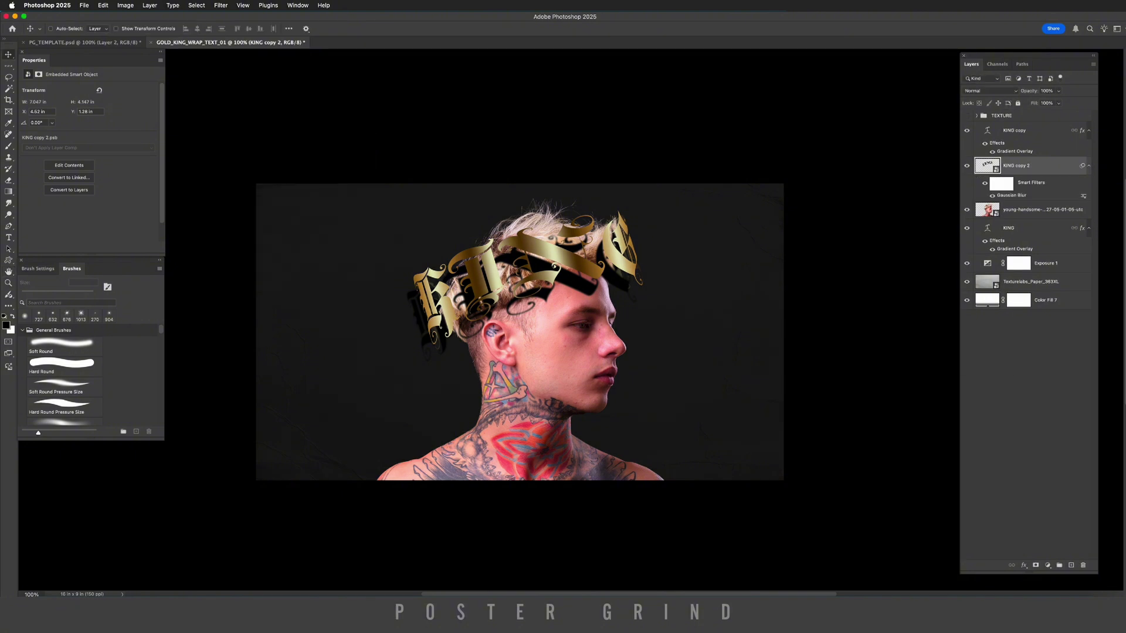
# Set the KING copy 2 shadow to Darken blend mode and reduce its layer opacity to 60%.
pyautogui.click(990, 91)
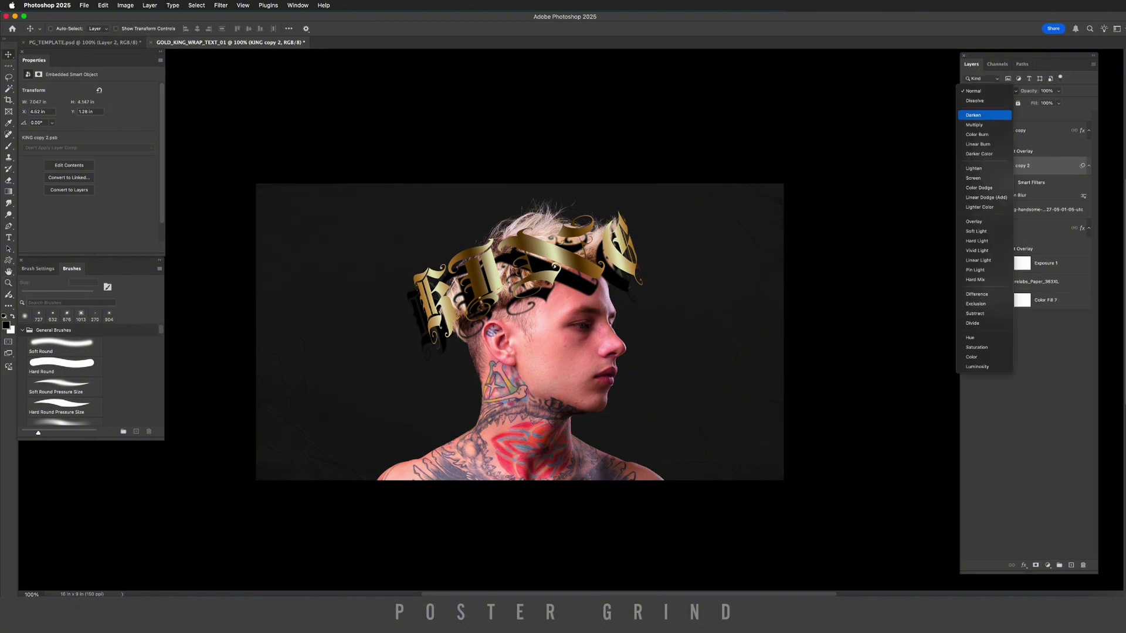
pyautogui.click(984, 115)
pyautogui.click(1059, 91)
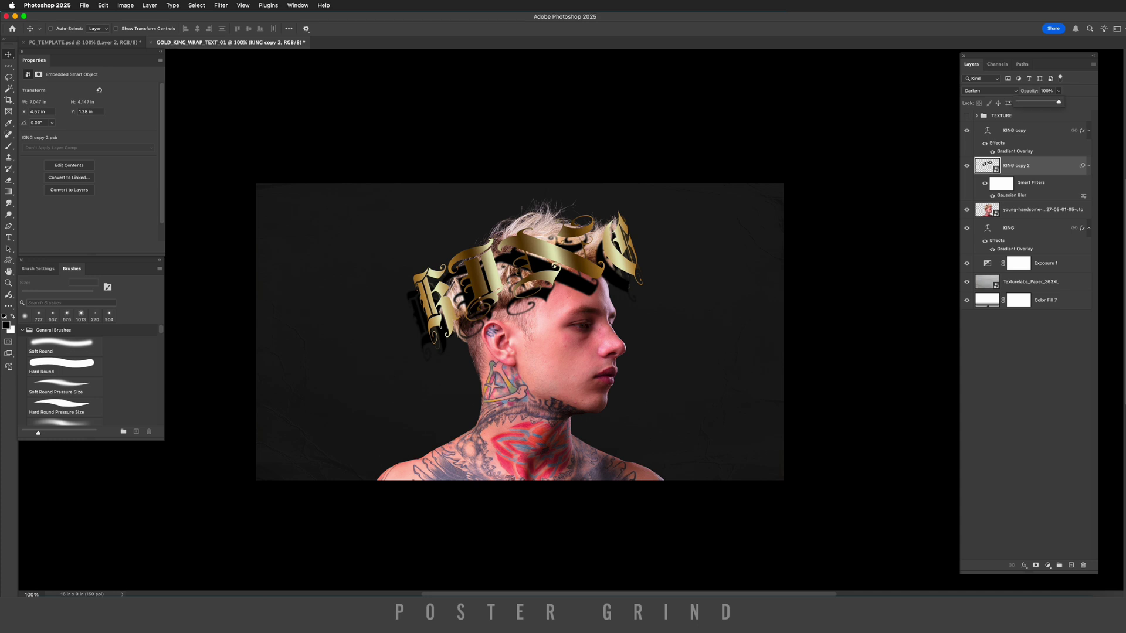
pyautogui.moveTo(1059, 101); pyautogui.dragTo(1042, 101)
# Split the shadow's black and white Underlying Layer Blend If sliders so it merges with the hair, and raise its opacity to about 76%.
pyautogui.doubleClick(1059, 170)
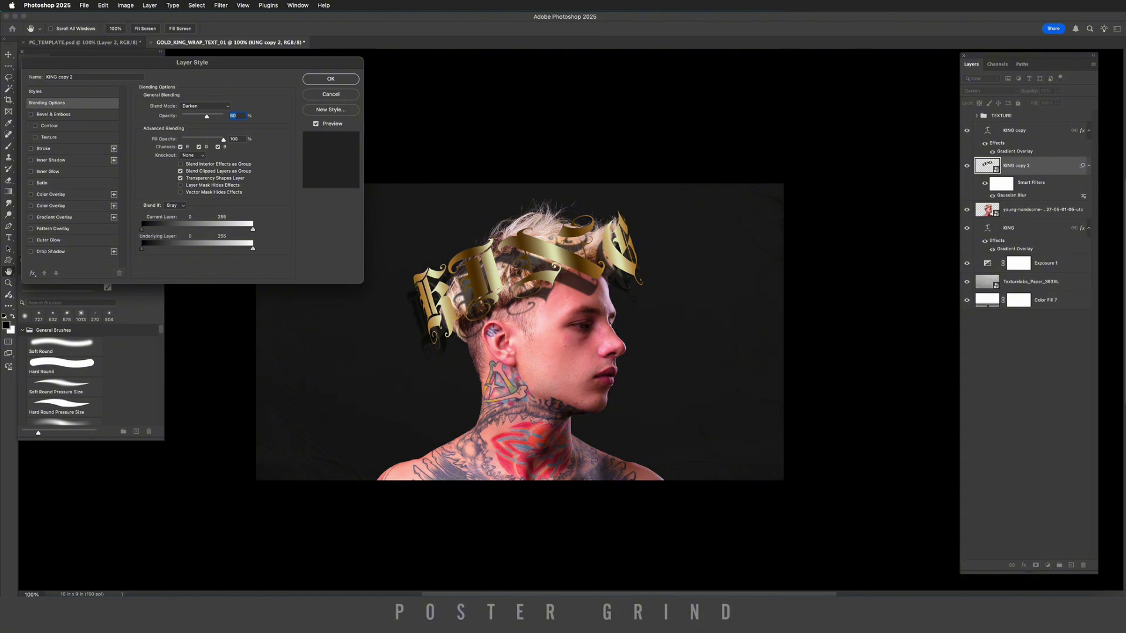
pyautogui.press('alt')
pyautogui.moveTo(142, 248); pyautogui.dragTo(227, 248)
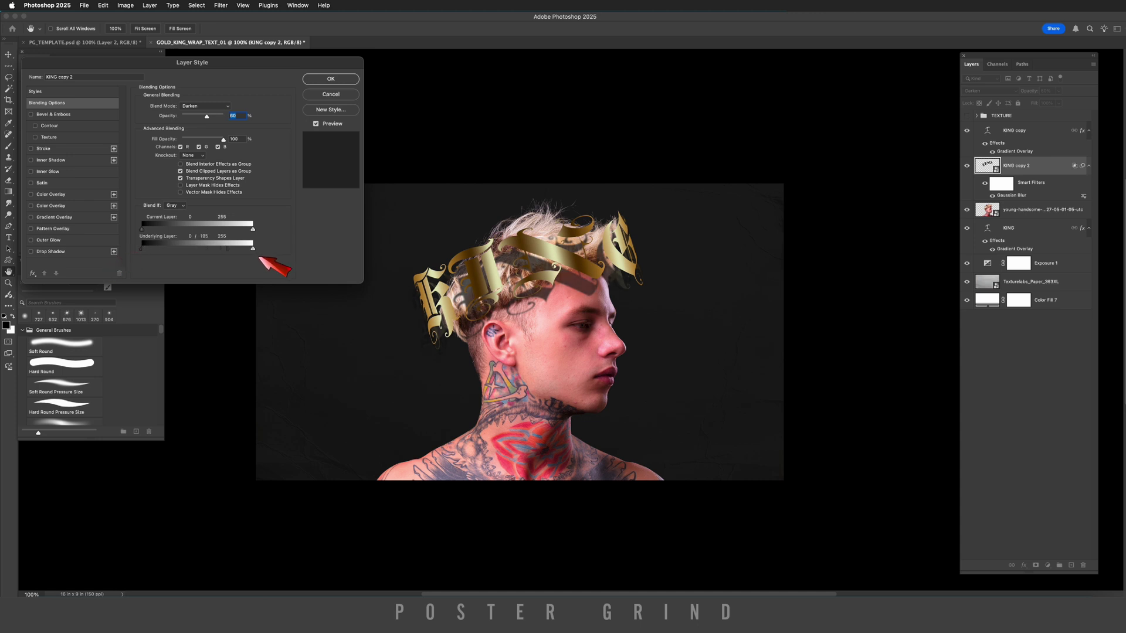
pyautogui.press('alt')
pyautogui.moveTo(253, 249); pyautogui.dragTo(204, 249)
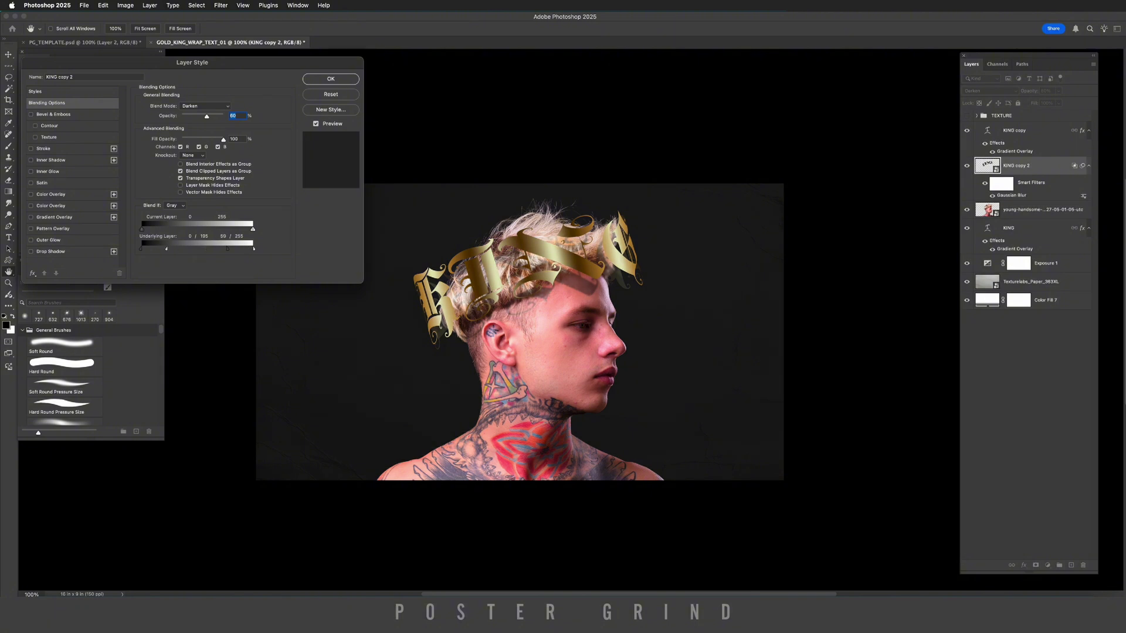
pyautogui.press('Return')
pyautogui.click(1058, 90)
pyautogui.moveTo(1058, 101); pyautogui.dragTo(1065, 102)
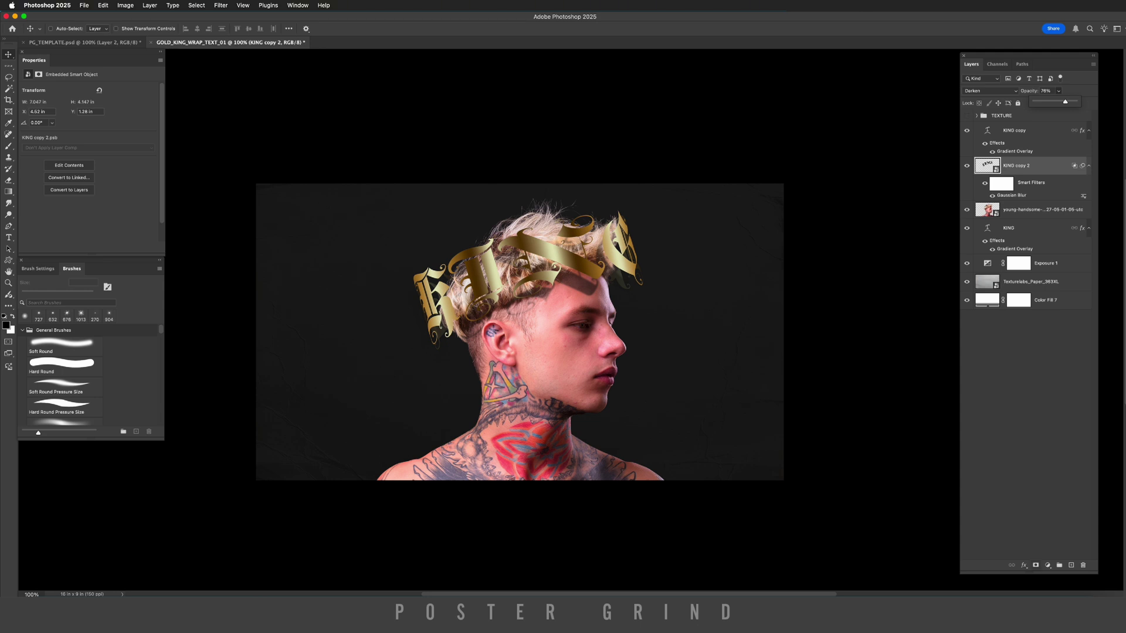
# Add a layer mask to KING copy 2 and paint black with a soft brush to hide the shadow outside the back of the head.
pyautogui.click(1036, 565)
pyautogui.press('b')
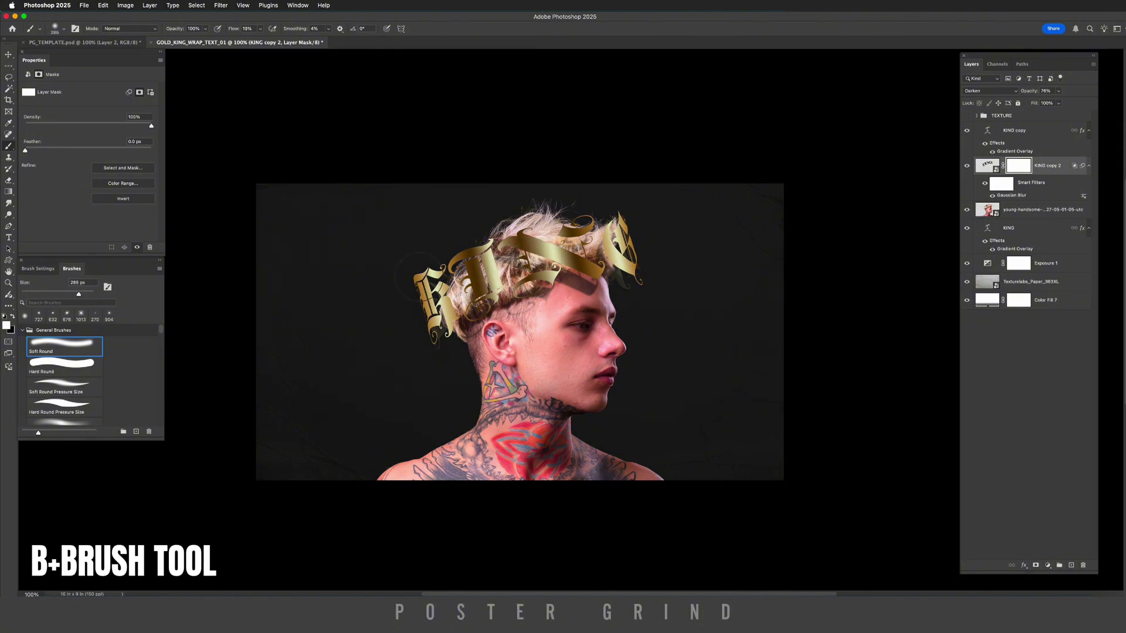
pyautogui.press('x')
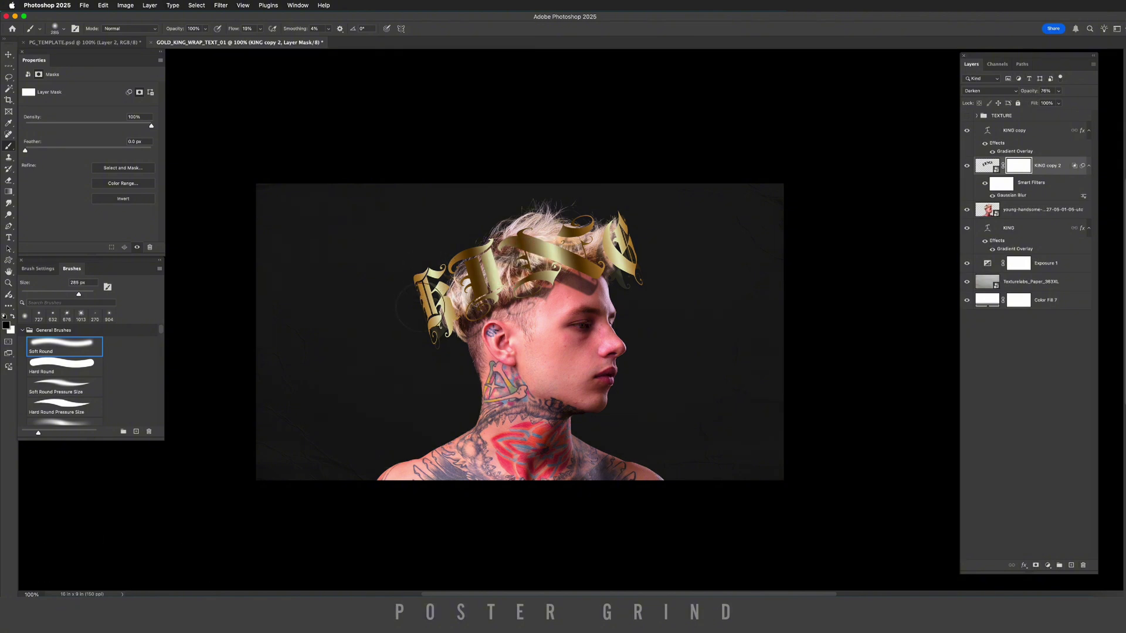
pyautogui.click(411, 300)
pyautogui.moveTo(417, 356); pyautogui.dragTo(394, 314)
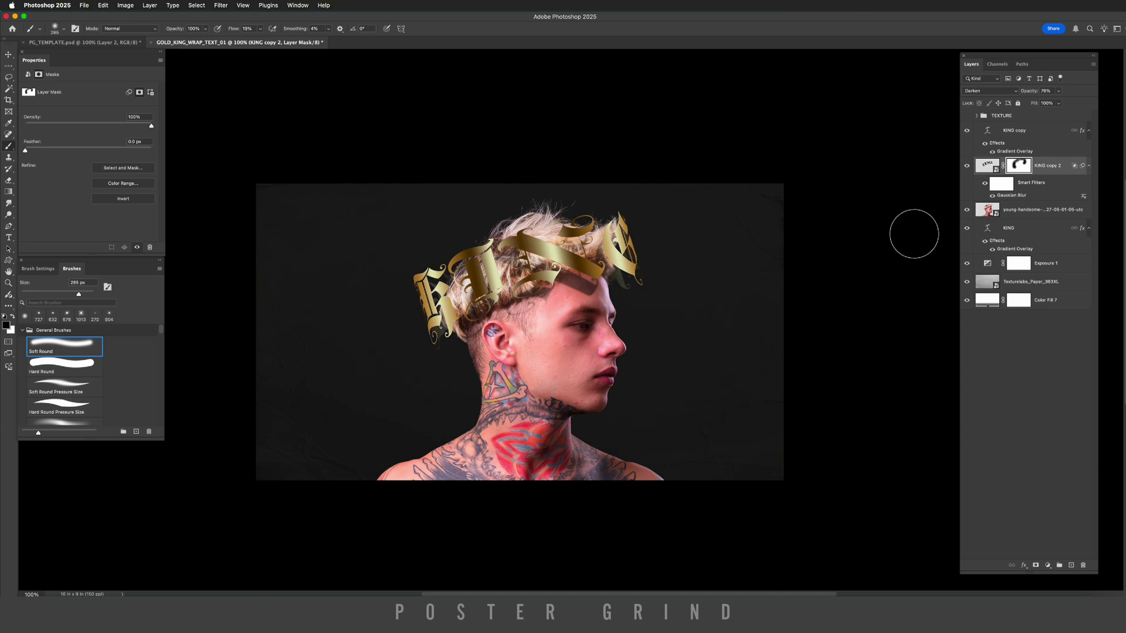
# Expand the TEXTURE group and make it visible.
pyautogui.click(1024, 115)
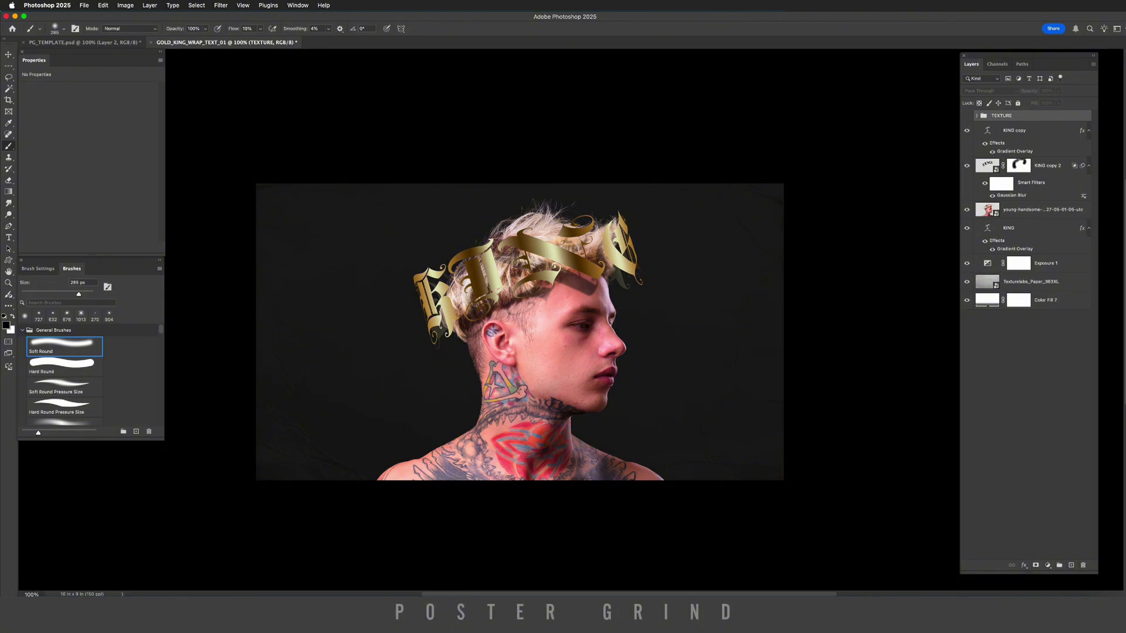
pyautogui.click(977, 116)
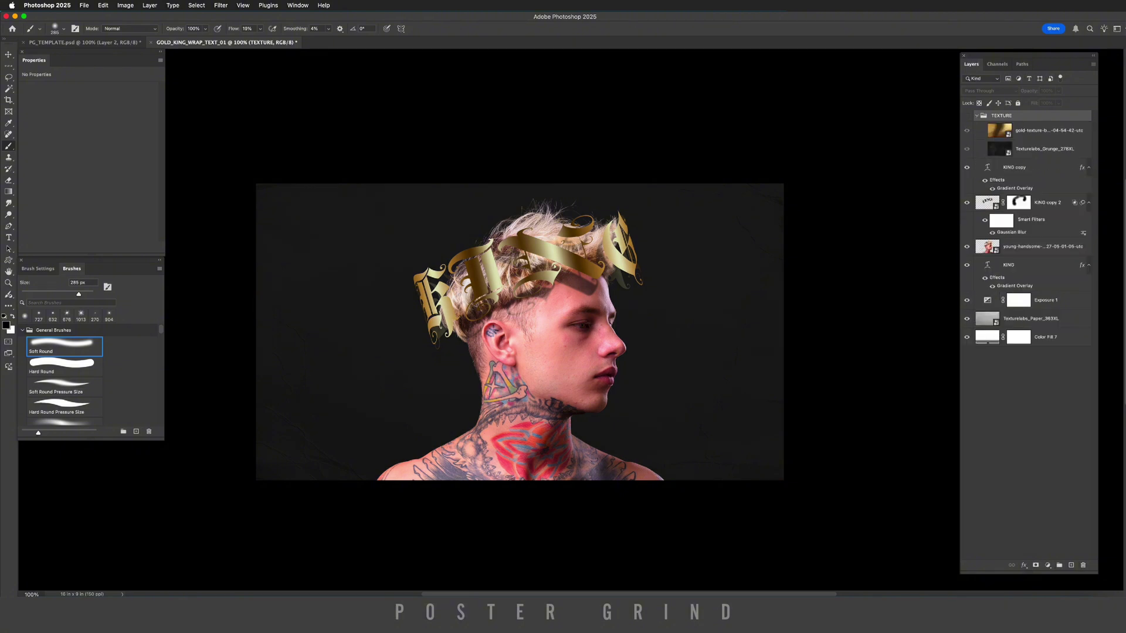
pyautogui.click(966, 115)
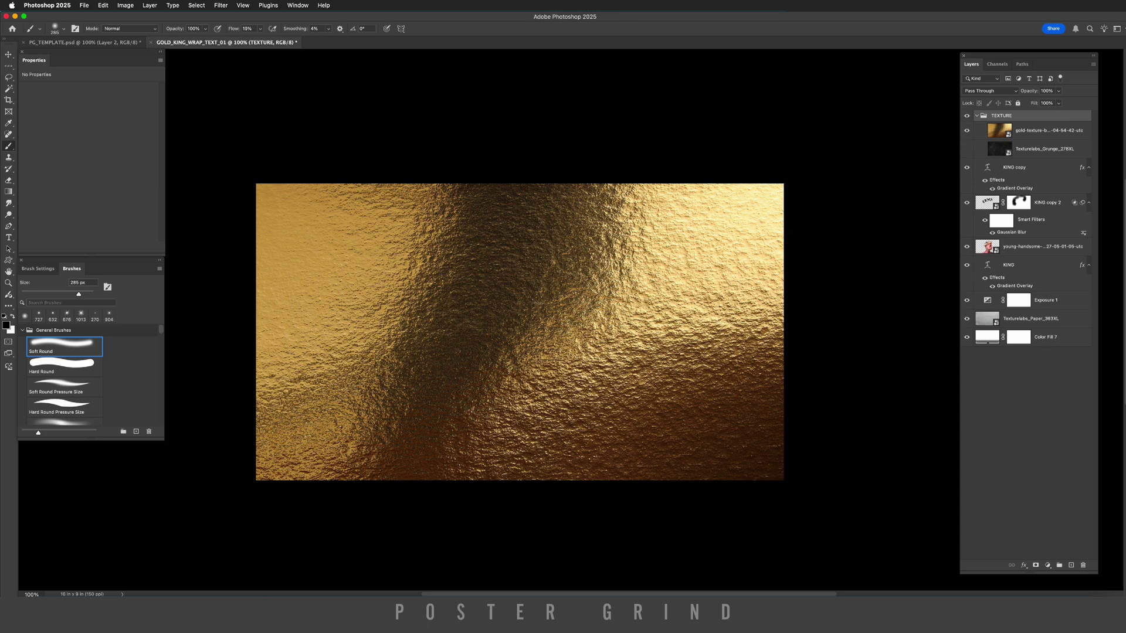
# Move the gold texture layer out of the TEXTURE group to directly above KING copy and clip it to that text.
pyautogui.click(1049, 130)
pyautogui.moveTo(1033, 130); pyautogui.dragTo(1032, 159)
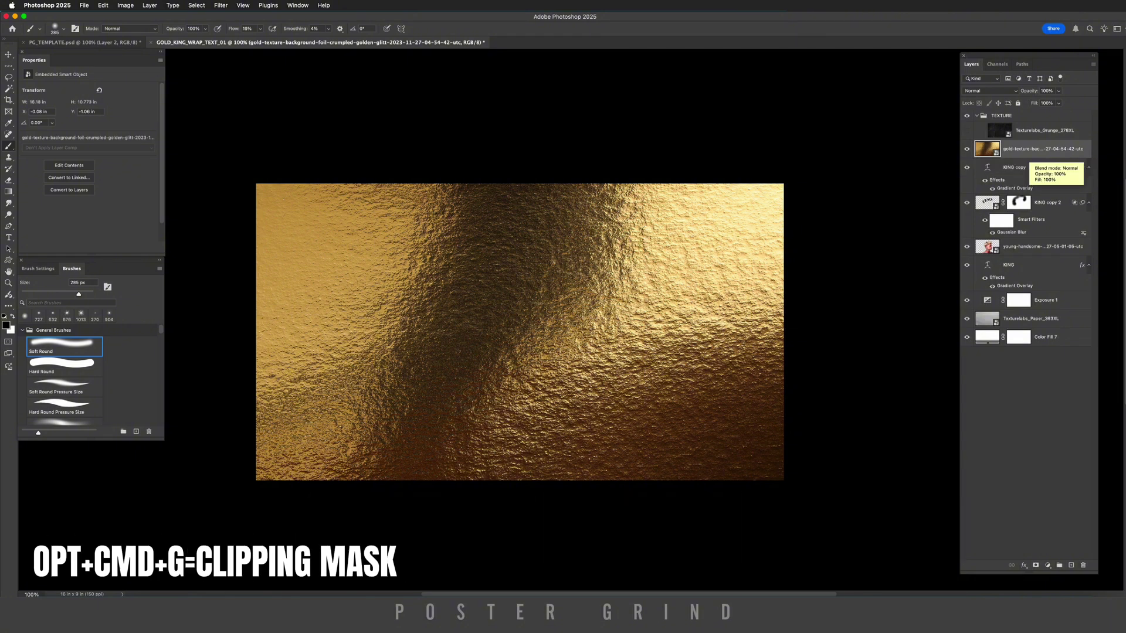
pyautogui.press('alt+super+g')
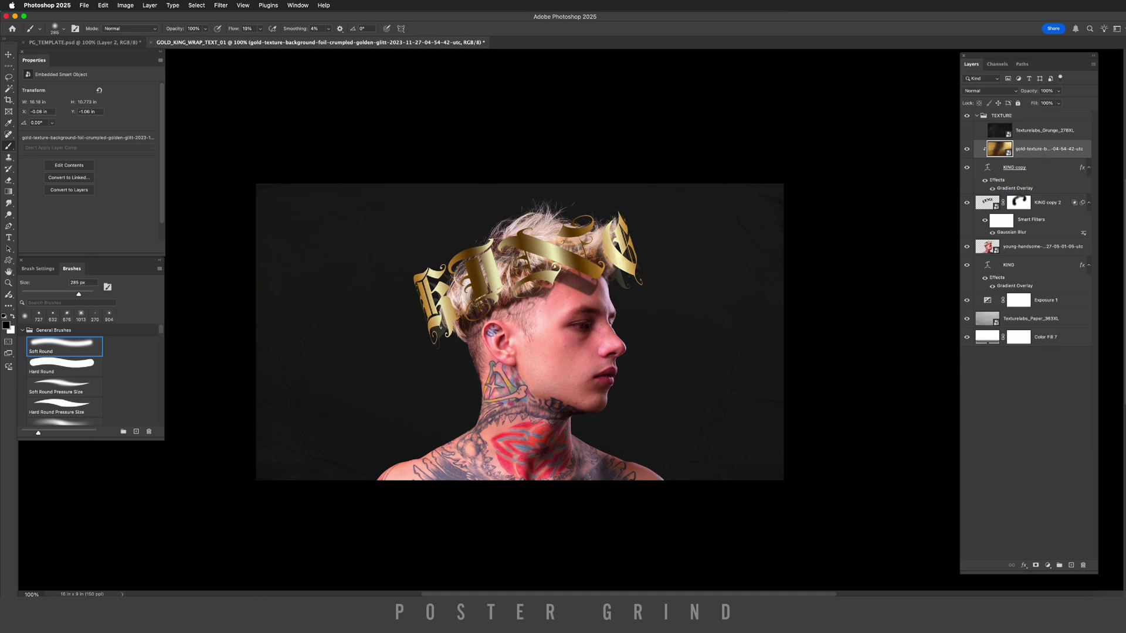
# Compare the lettering with and without the clipped gold texture and set the texture layer's blend mode to Screen.
pyautogui.scroll(3, 530, 268)
pyautogui.click(967, 149)
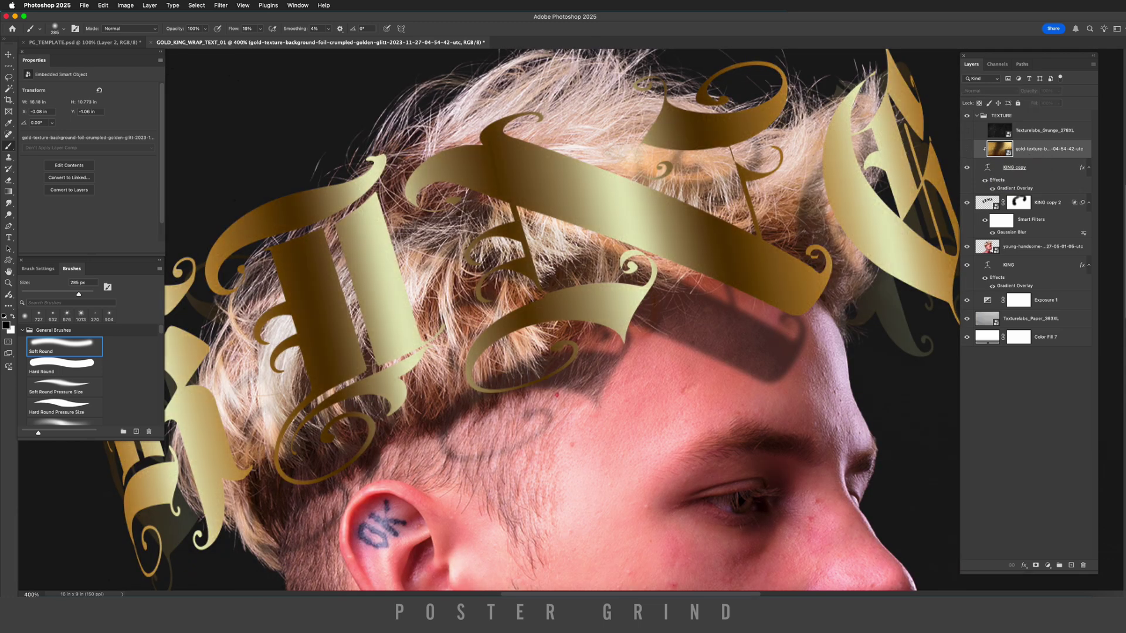
pyautogui.click(967, 149)
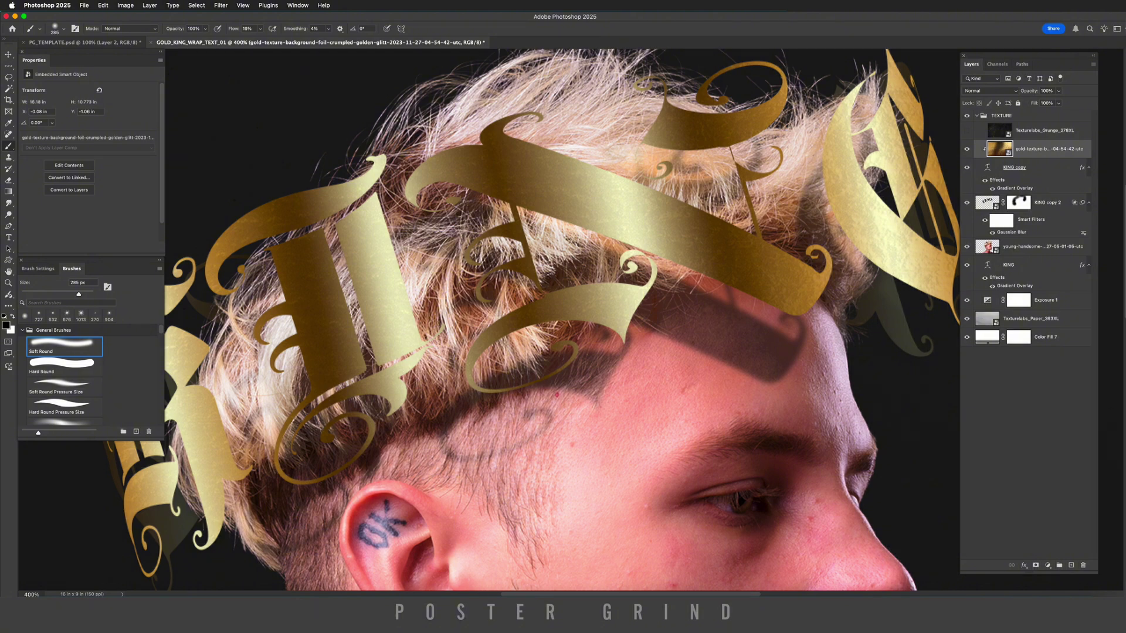
pyautogui.click(990, 91)
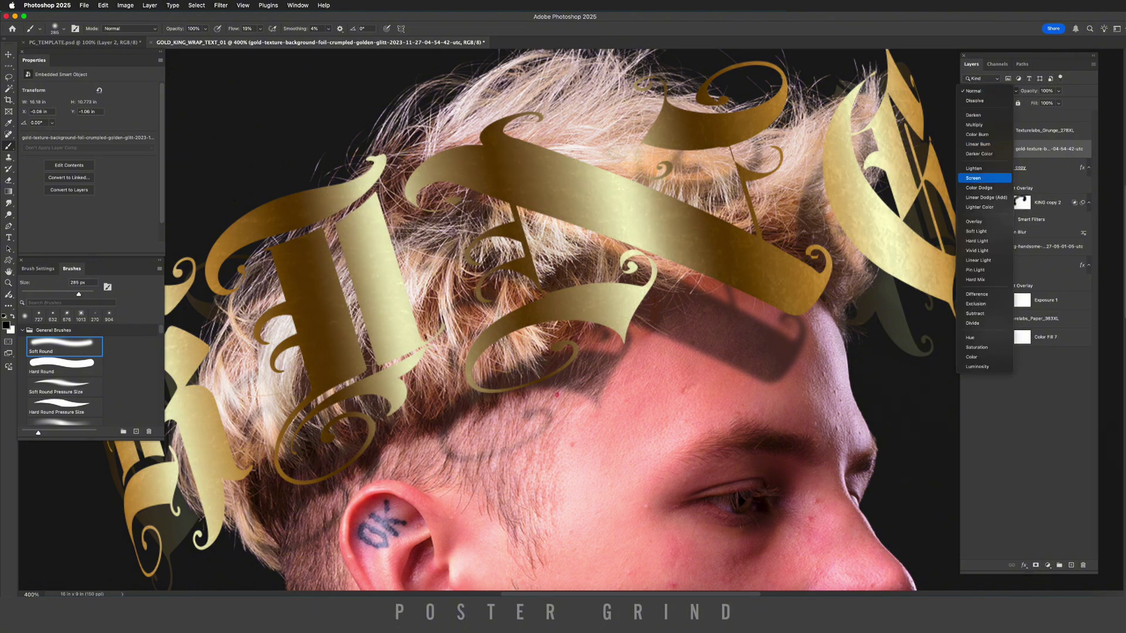
pyautogui.click(973, 178)
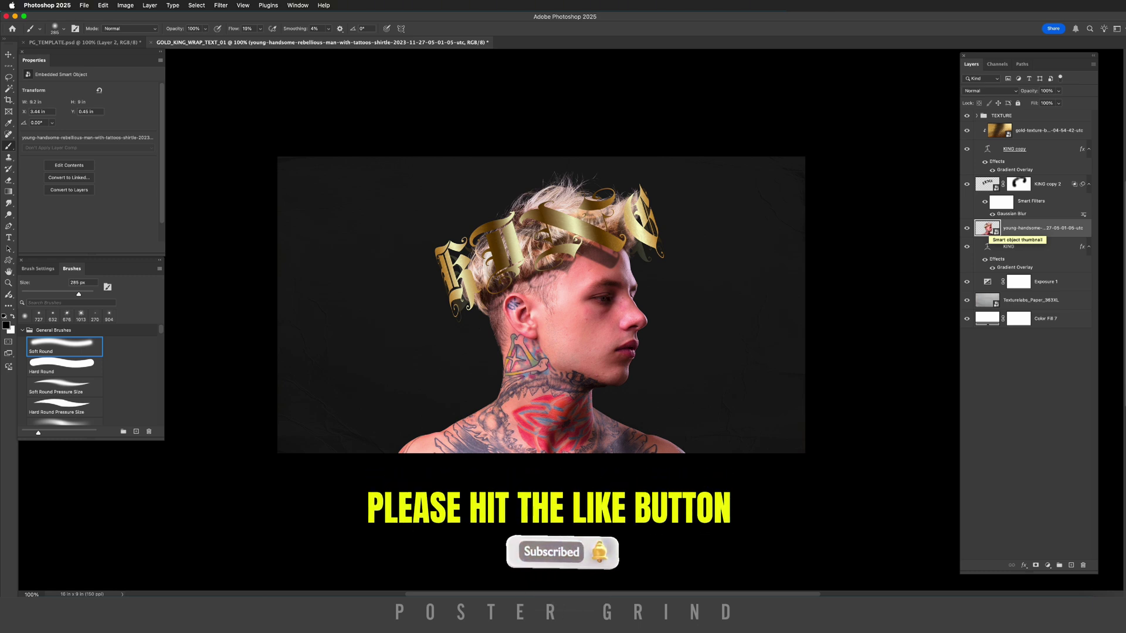
# Add a black-to-white Gradient Map adjustment above the man's photo layer and clip it to that layer.
pyautogui.click(1048, 565)
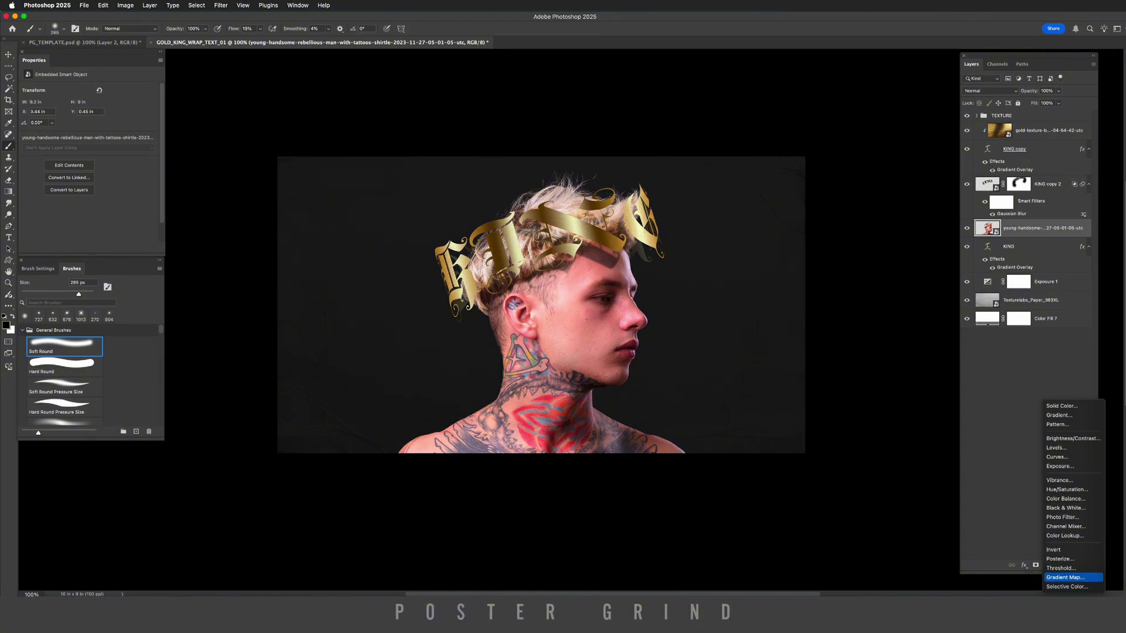
pyautogui.click(1065, 578)
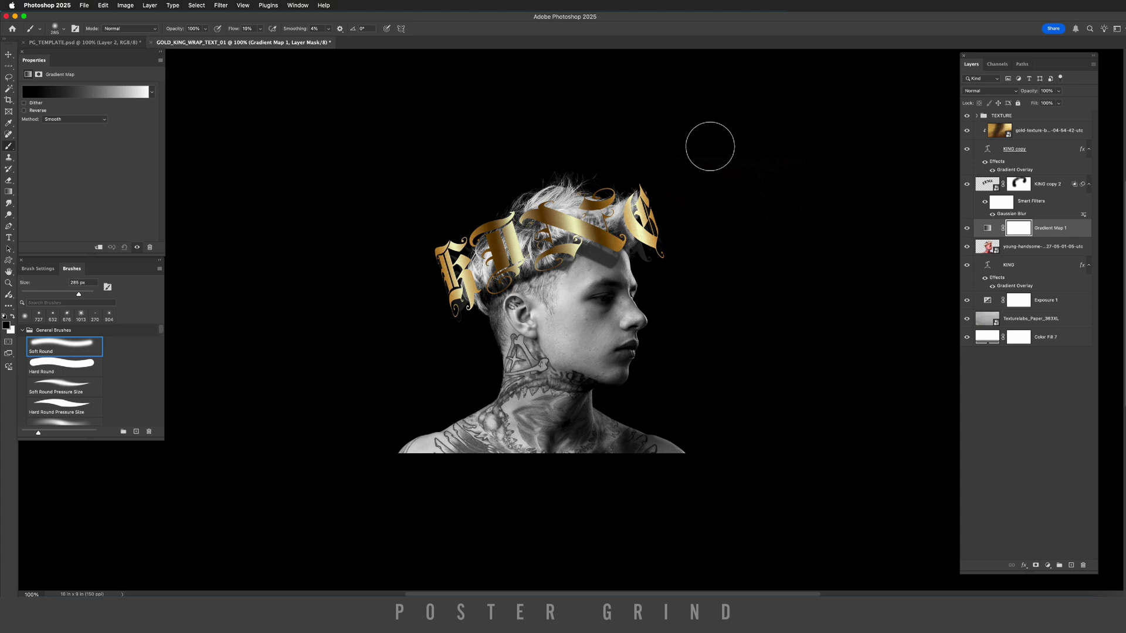
pyautogui.press('alt+super+g')
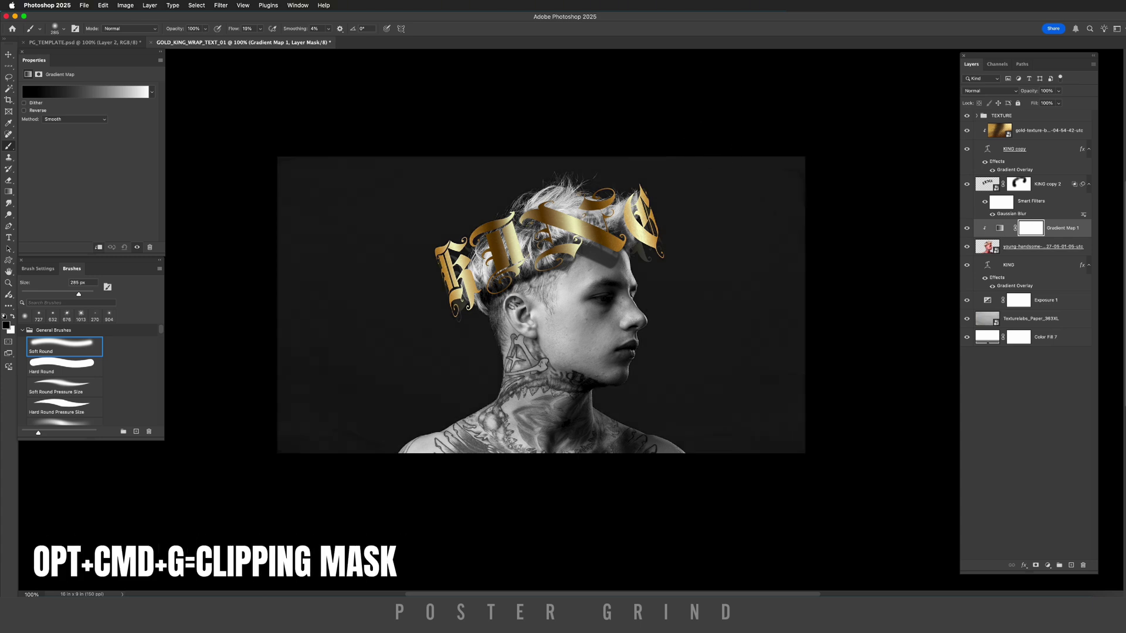
# Add a Curves adjustment directly above the man's photo and shape an S-curve that lifts the highlights and lowers the shadows.
pyautogui.click(987, 247)
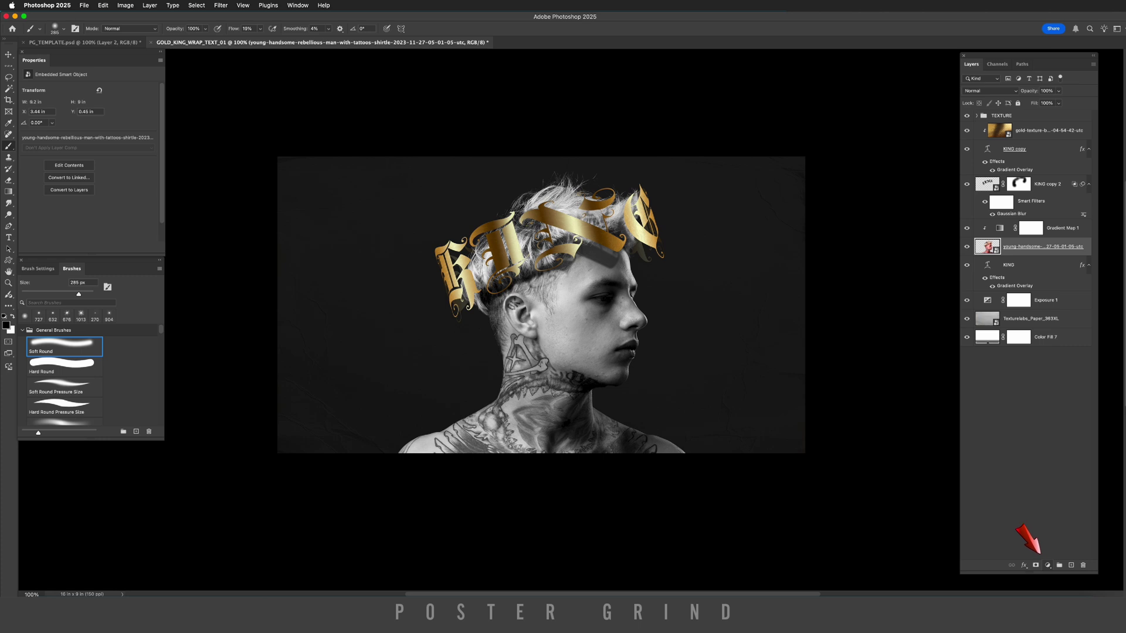
pyautogui.click(1048, 565)
pyautogui.click(1058, 487)
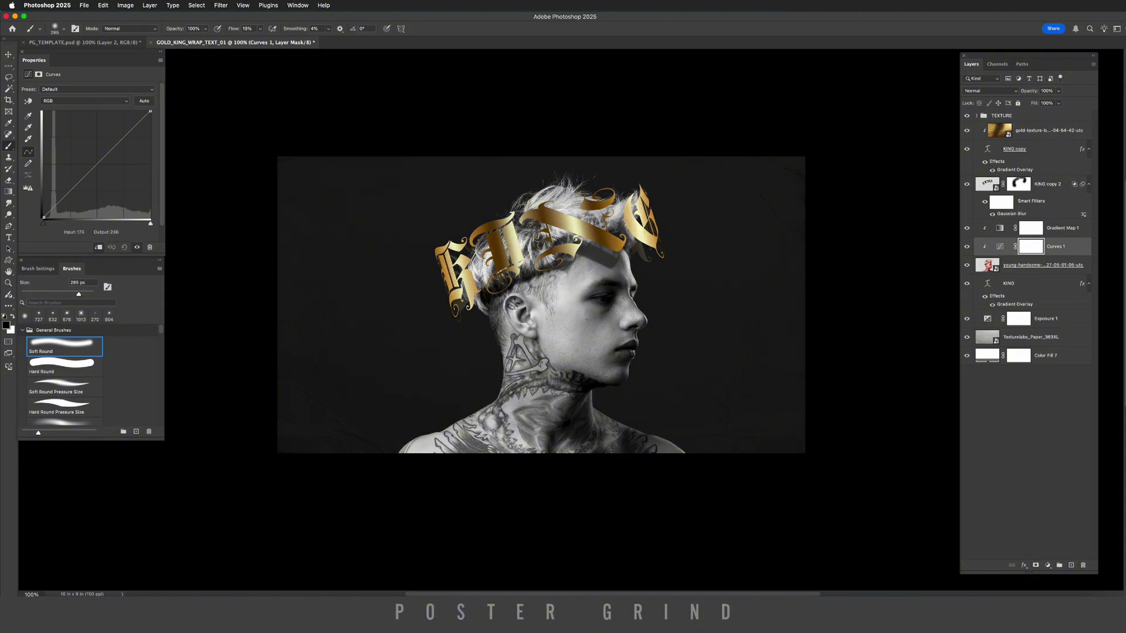
pyautogui.moveTo(118, 142); pyautogui.dragTo(118, 131)
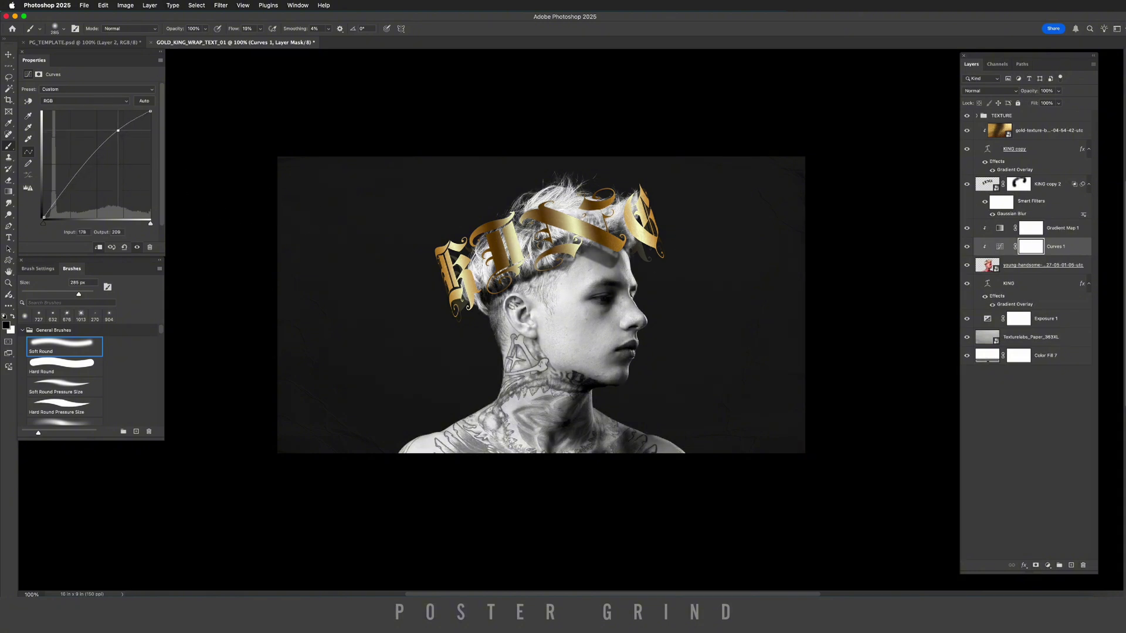
pyautogui.moveTo(83, 171); pyautogui.dragTo(83, 184)
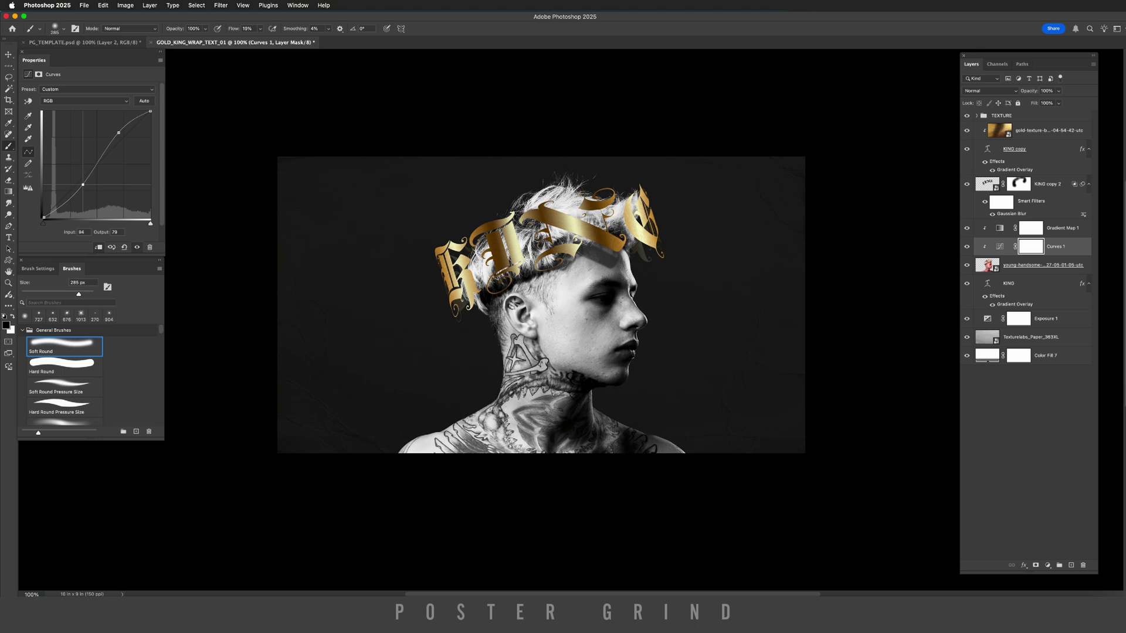
# Add a second Curves adjustment directly above the man's photo and pull its midtones and highlights down to darken him strongly.
pyautogui.click(1042, 265)
pyautogui.click(1048, 565)
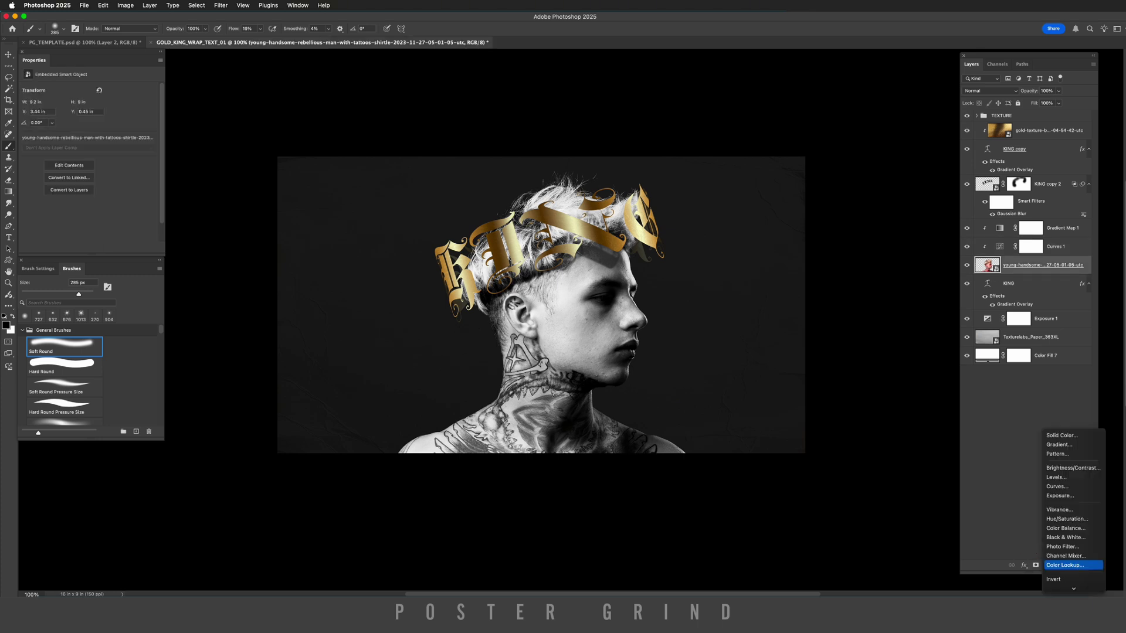
pyautogui.click(1073, 486)
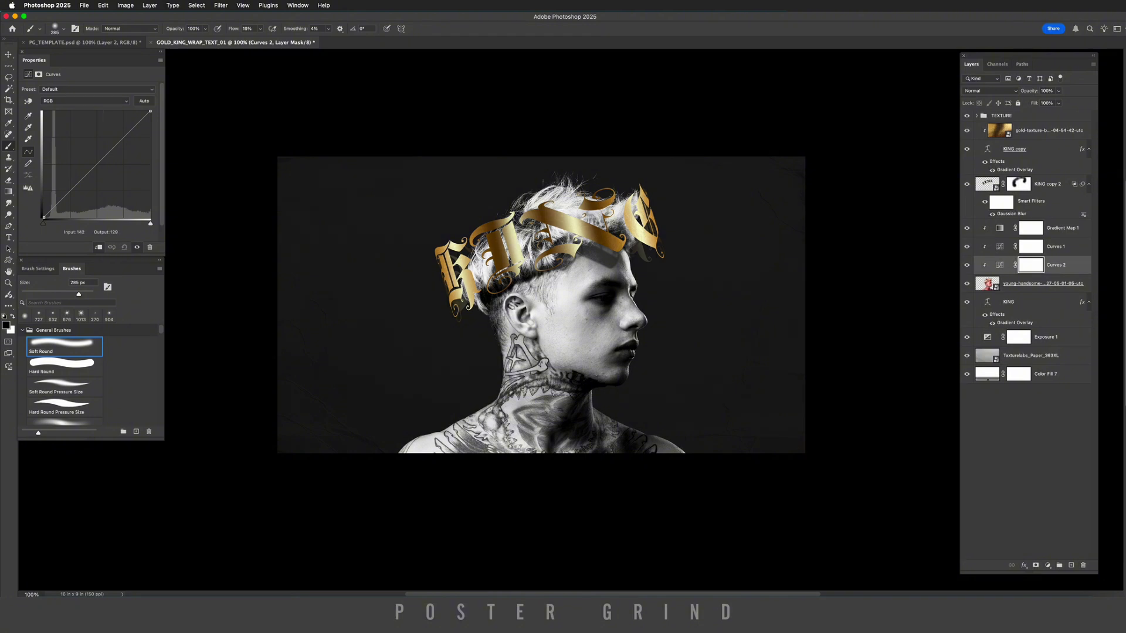
pyautogui.moveTo(108, 153); pyautogui.dragTo(111, 168)
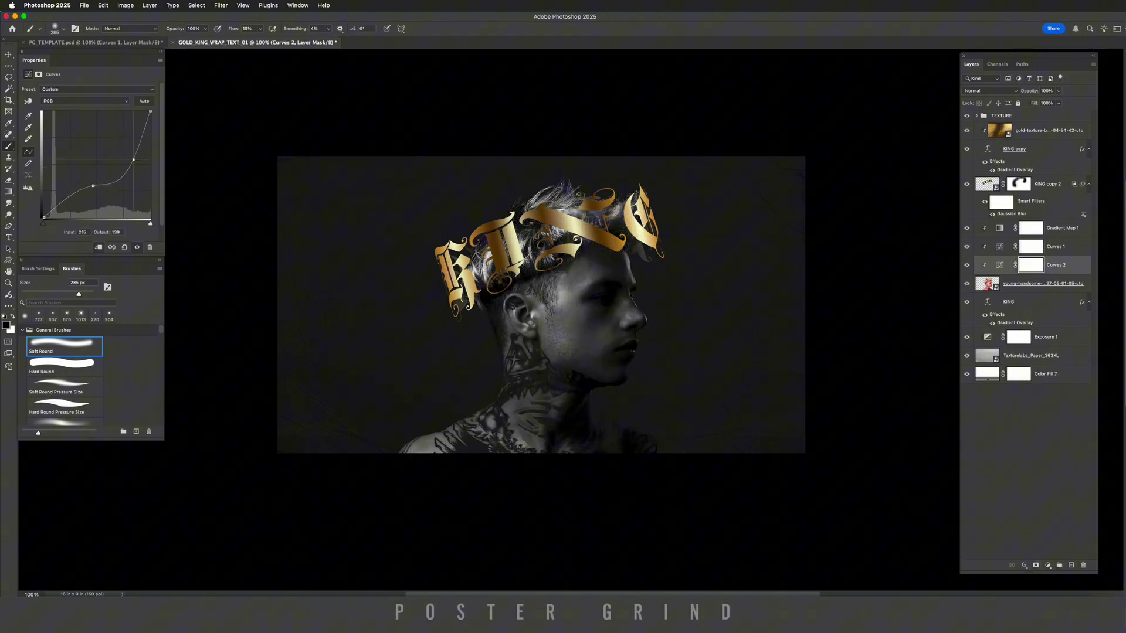
# Add a third Curves adjustment directly above the man's photo and bend it down to about input 178, output 118.
pyautogui.click(1043, 283)
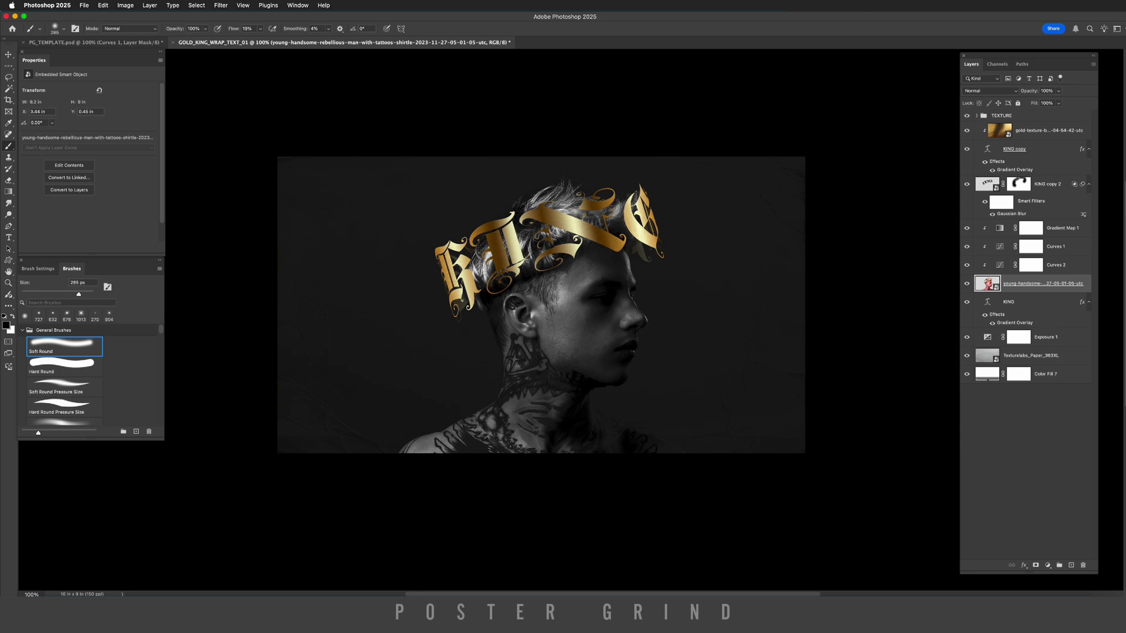
pyautogui.click(1048, 565)
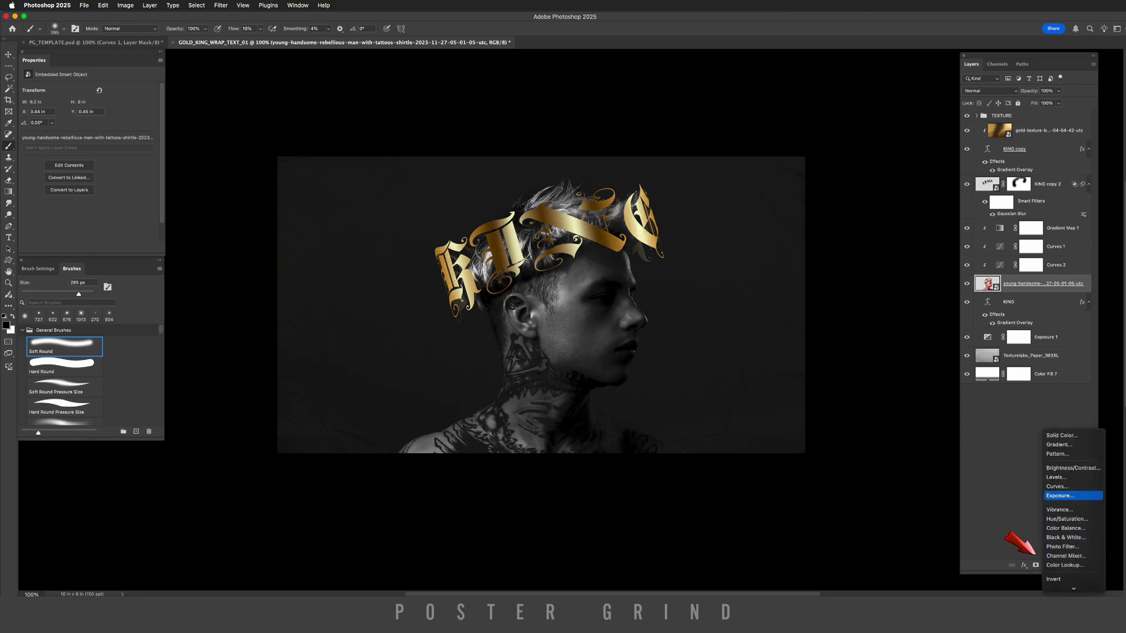
pyautogui.click(1068, 487)
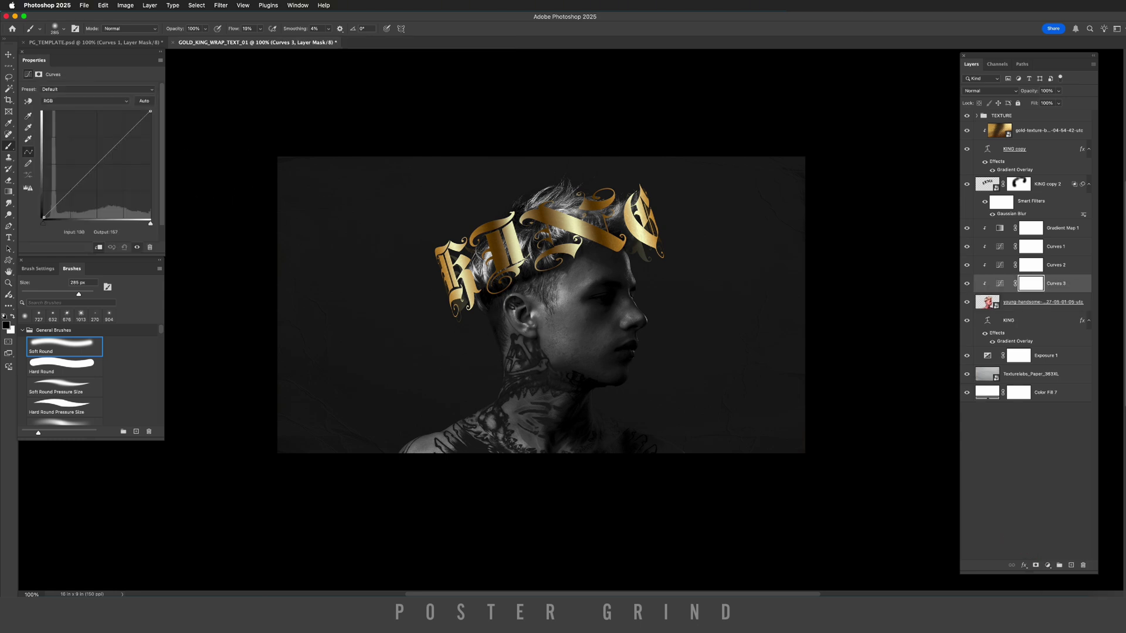
pyautogui.moveTo(104, 159); pyautogui.dragTo(105, 186)
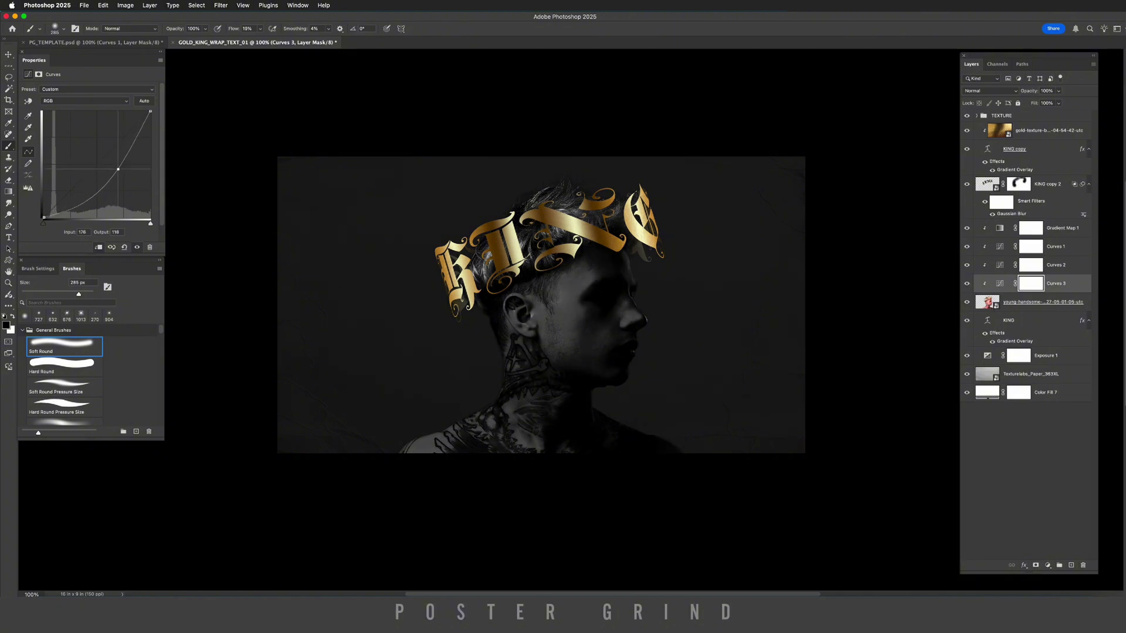
# Invert the Curves 3 mask and paint white with the soft brush to darken the hair behind the lettering.
pyautogui.click(1030, 284)
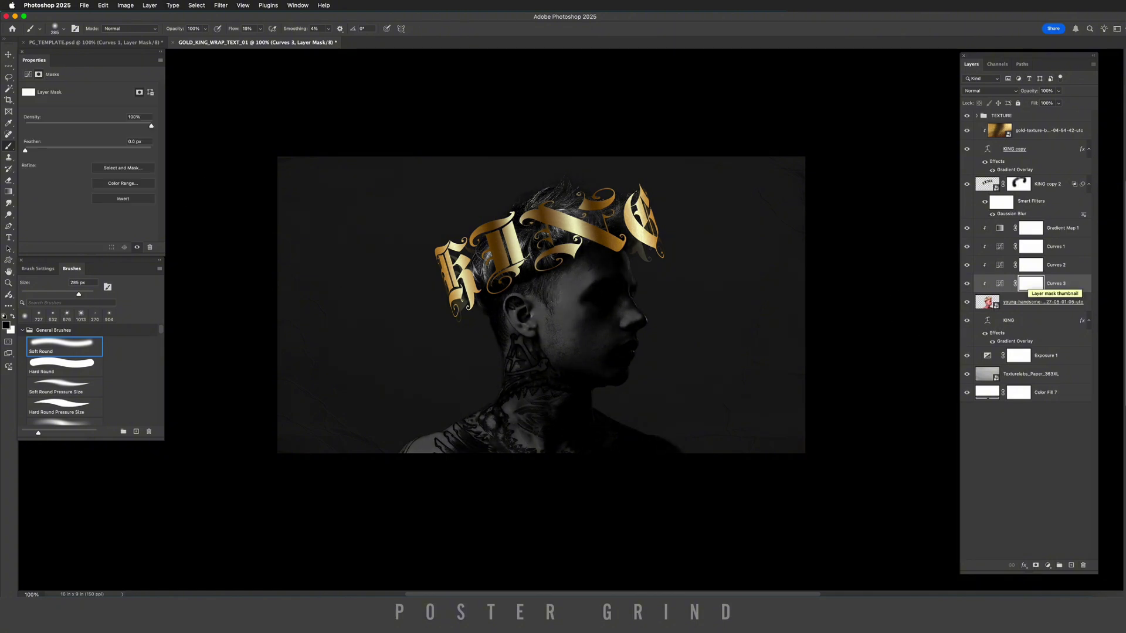
pyautogui.press('super+i')
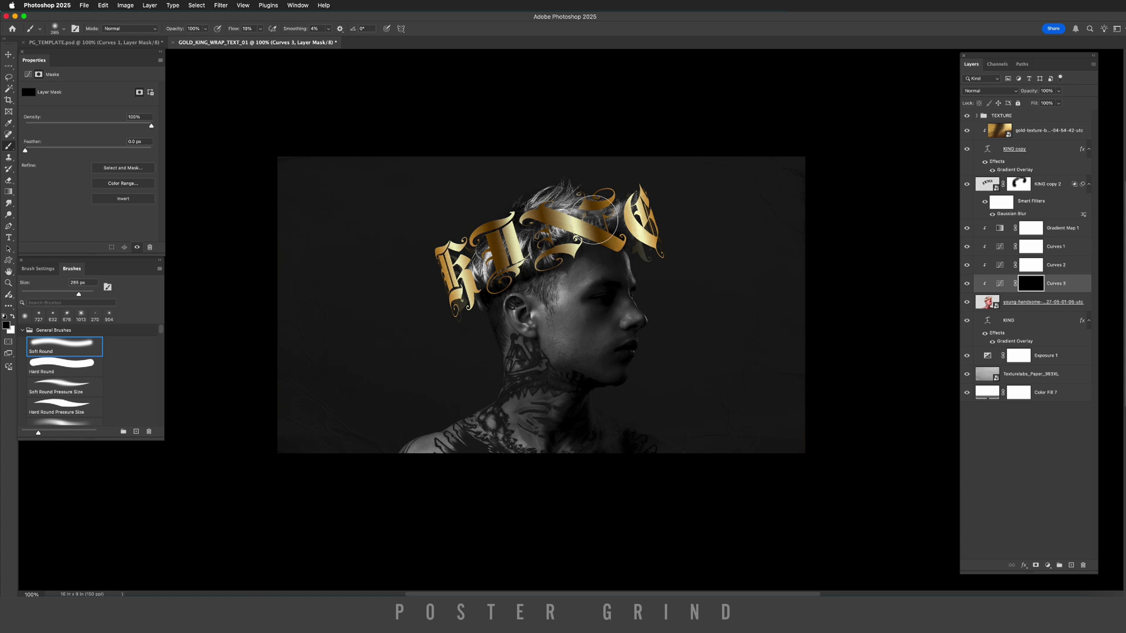
pyautogui.press('x')
pyautogui.moveTo(590, 220)
pyautogui.mouseDown()
pyautogui.moveTo(610, 217)
pyautogui.moveTo(547, 230)
pyautogui.moveTo(522, 264)
pyautogui.moveTo(484, 267)
pyautogui.moveTo(493, 240)
pyautogui.moveTo(530, 249)
pyautogui.moveTo(457, 262)
pyautogui.mouseUp()
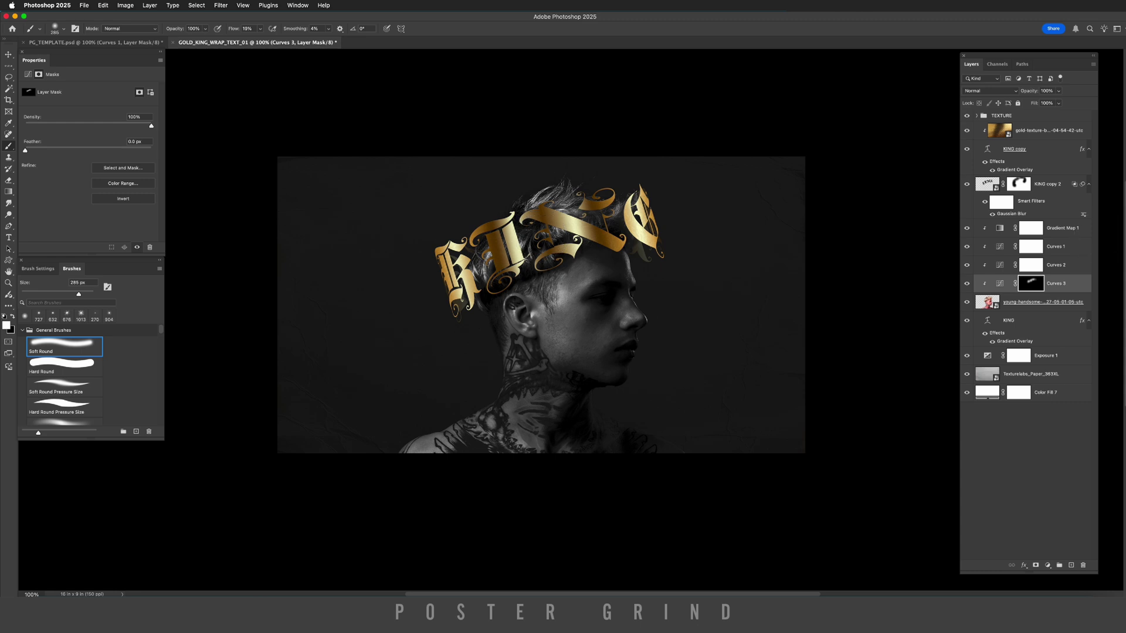
# Preview Curves 2 on and off, and paint black on its mask to bring light back to the temple, cheek, eye and forehead.
pyautogui.click(1000, 265)
pyautogui.click(968, 265)
pyautogui.click(967, 265)
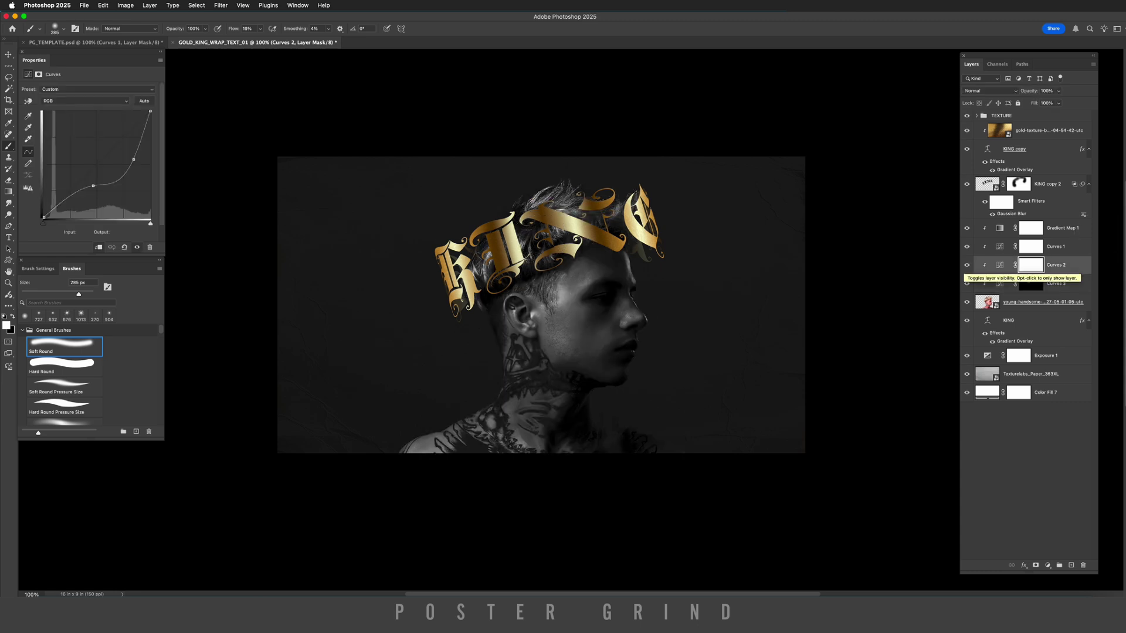
pyautogui.click(968, 265)
pyautogui.click(967, 266)
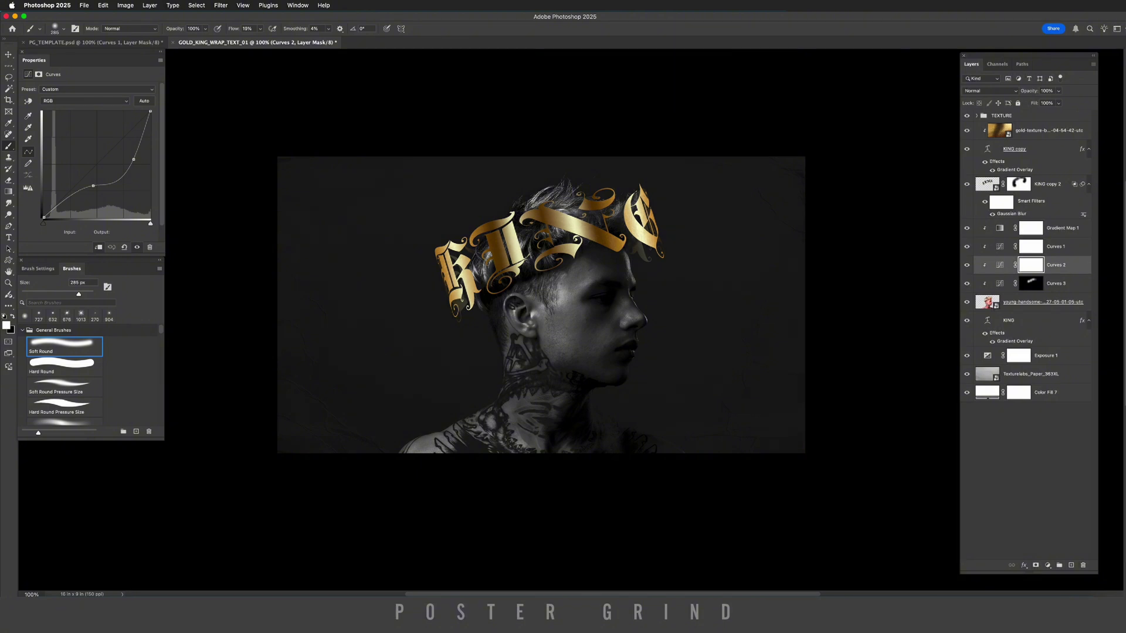
pyautogui.click(1030, 265)
pyautogui.press('b')
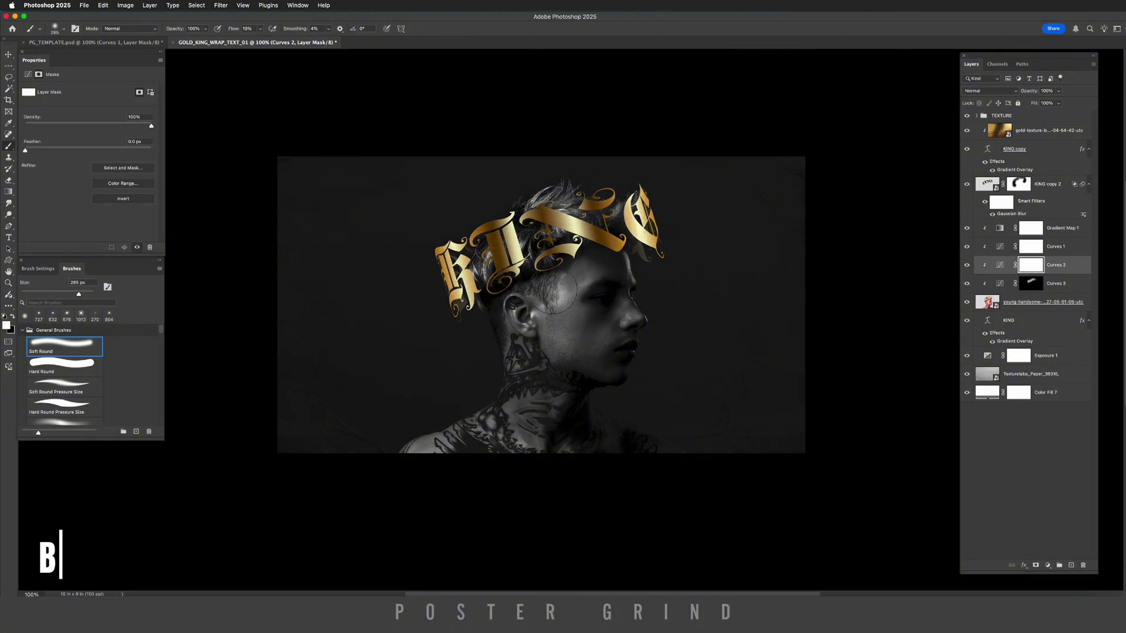
pyautogui.press('x')
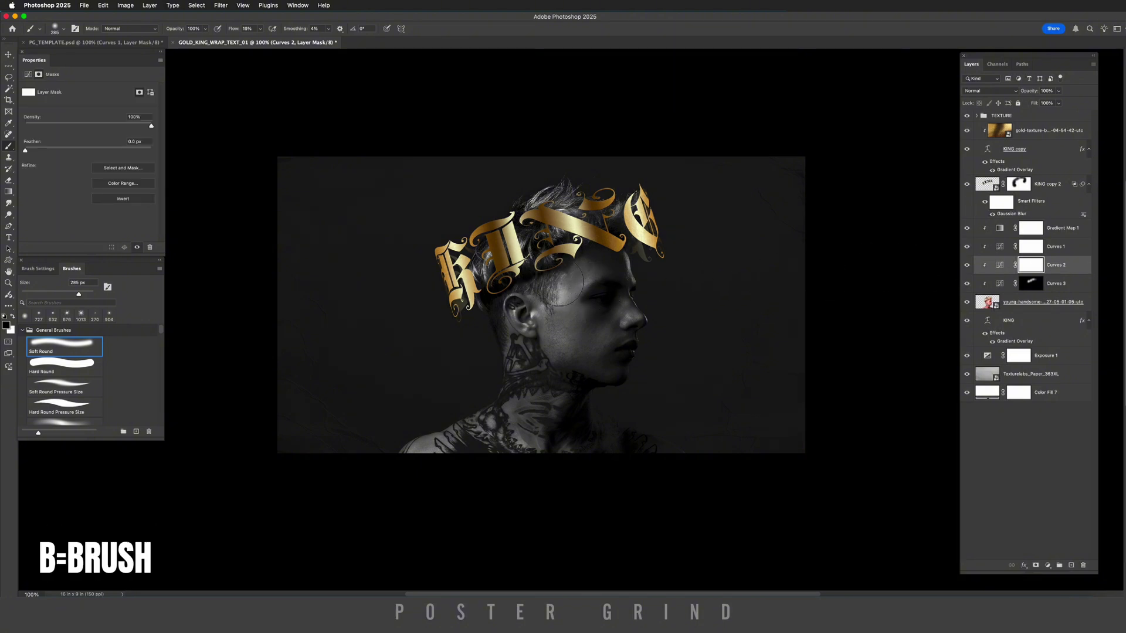
pyautogui.click(561, 288)
pyautogui.moveTo(558, 301)
pyautogui.mouseDown()
pyautogui.moveTo(568, 333)
pyautogui.moveTo(601, 335)
pyautogui.moveTo(584, 351)
pyautogui.moveTo(559, 345)
pyautogui.moveTo(559, 270)
pyautogui.moveTo(514, 283)
pyautogui.moveTo(588, 247)
pyautogui.moveTo(620, 252)
pyautogui.moveTo(501, 296)
pyautogui.moveTo(492, 306)
pyautogui.moveTo(503, 332)
pyautogui.mouseUp()
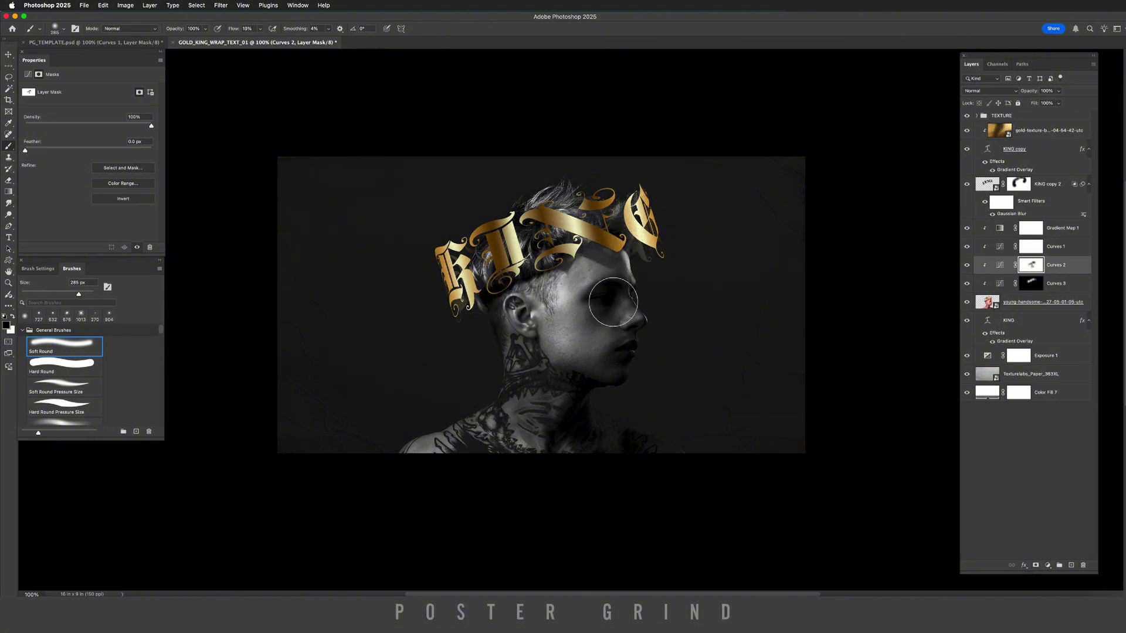
pyautogui.moveTo(611, 297)
pyautogui.mouseDown()
pyautogui.moveTo(585, 297)
pyautogui.moveTo(621, 296)
pyautogui.mouseUp()
pyautogui.moveTo(624, 256); pyautogui.dragTo(623, 269)
# Vary the soft brush size and paint more black on the Curves 2 mask over the cheek, nose, mouth, upper chest and temple.
pyautogui.press(']')
pyautogui.click(552, 319)
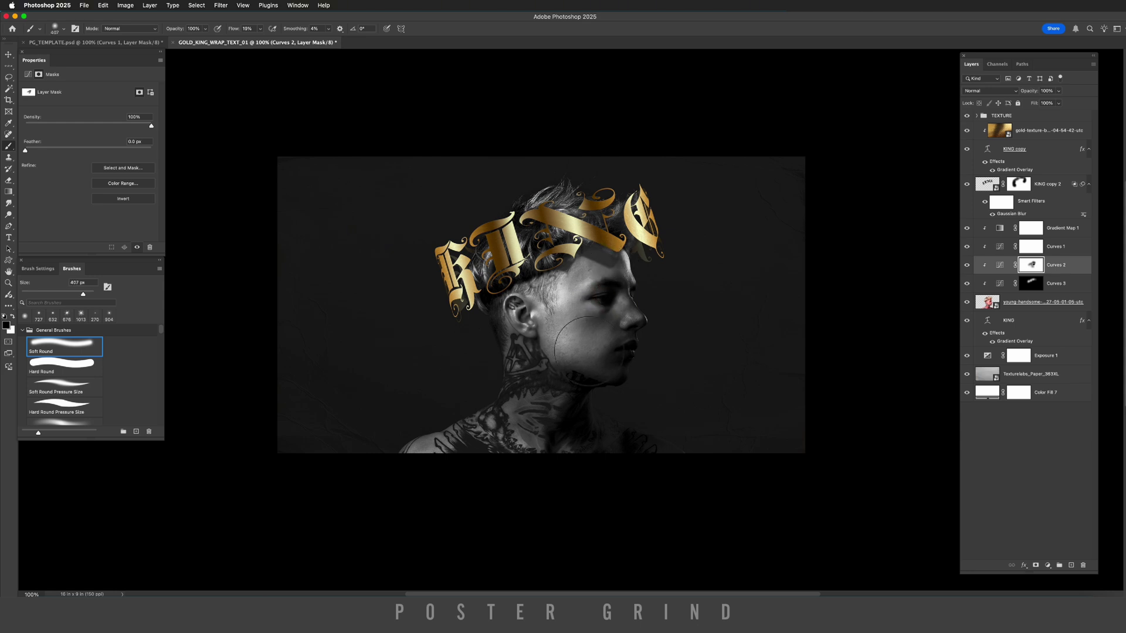
pyautogui.press('[')
pyautogui.moveTo(632, 318); pyautogui.dragTo(627, 353)
pyautogui.moveTo(587, 413); pyautogui.dragTo(565, 413)
pyautogui.moveTo(567, 273); pyautogui.dragTo(587, 264)
pyautogui.press(']')
pyautogui.press(']')
pyautogui.press(']')
pyautogui.press(']')
pyautogui.click(967, 264)
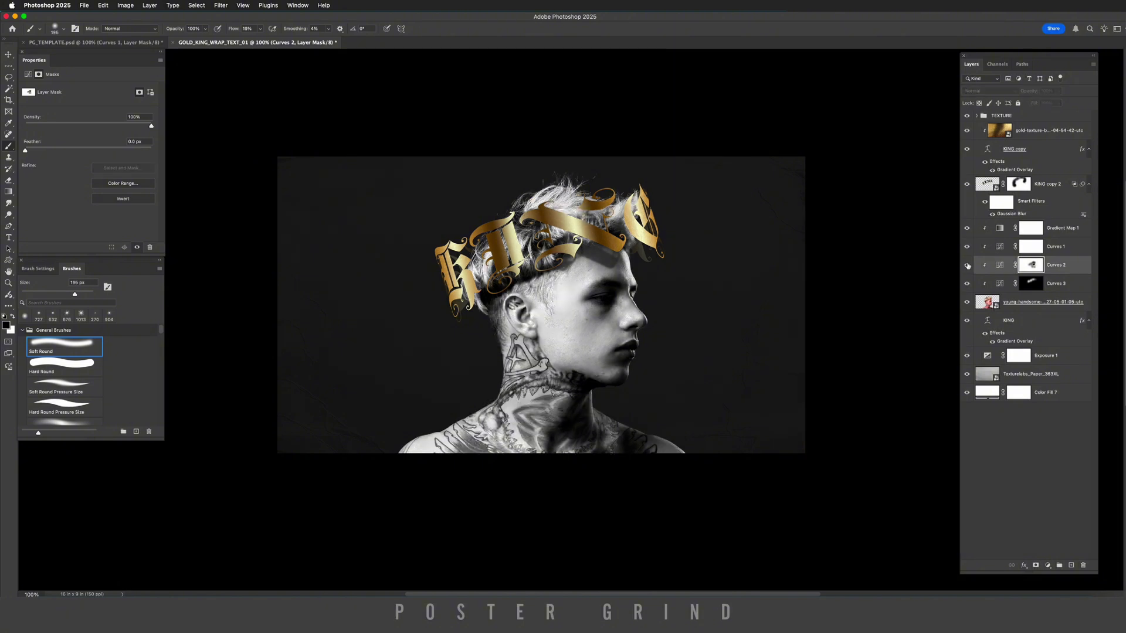
pyautogui.click(966, 265)
pyautogui.click(539, 276)
# Group the Gradient Map, the three Curves adjustments and the man's photo layer, and name the group SUBJECT.
pyautogui.click(1031, 229)
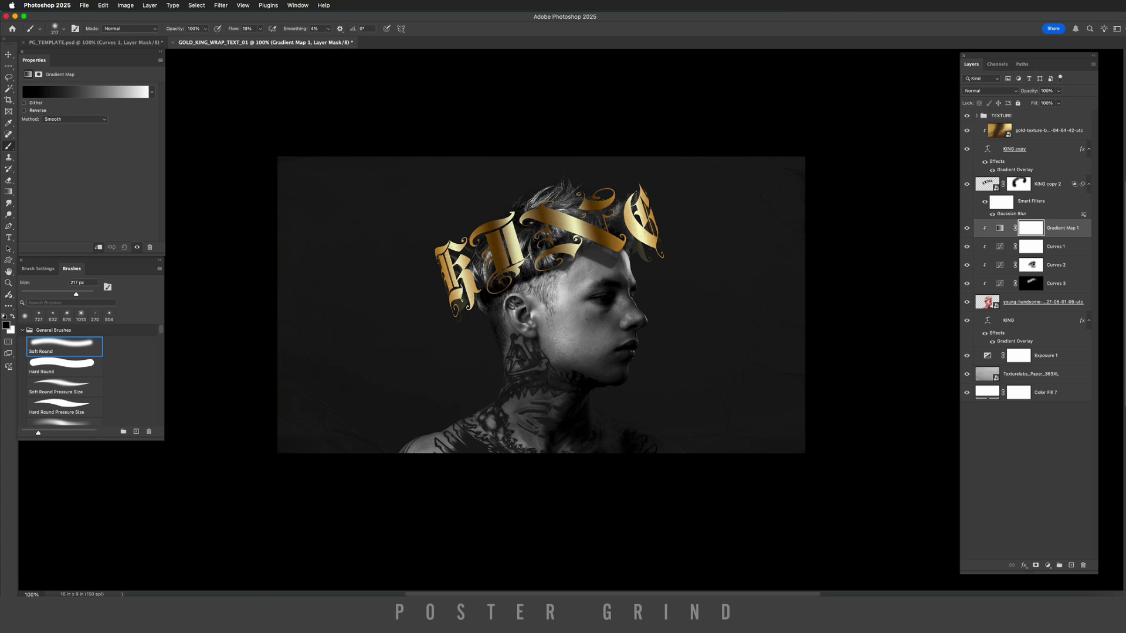
pyautogui.keyDown('shift'); pyautogui.click(1032, 305); pyautogui.keyUp('shift')
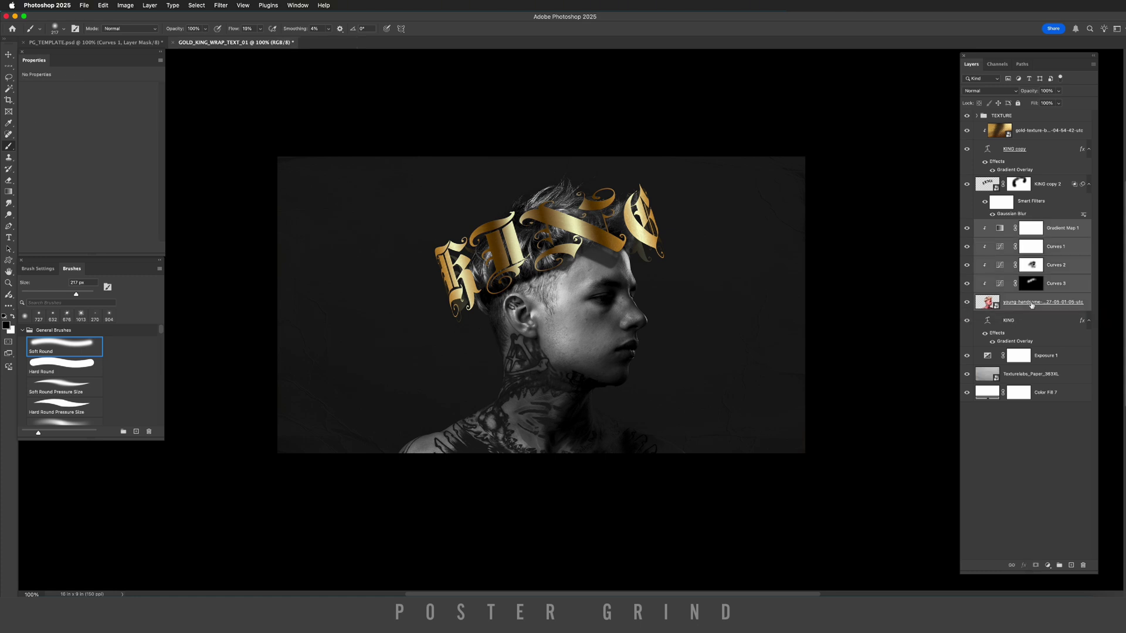
pyautogui.press('super+g')
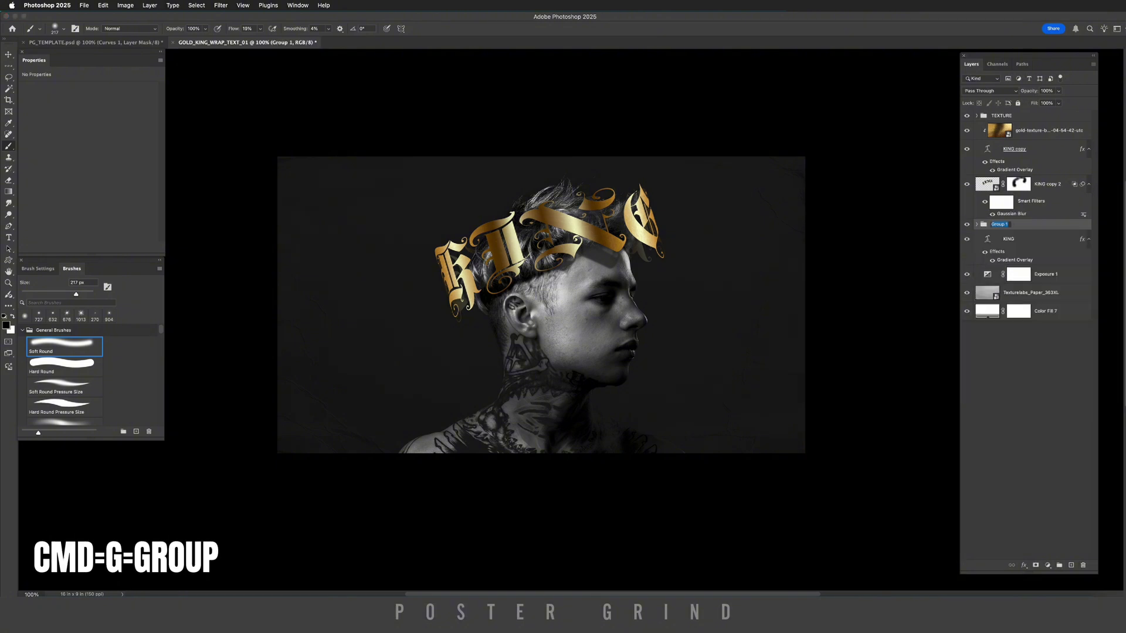
pyautogui.write('SUBJECT')
pyautogui.press('Return')
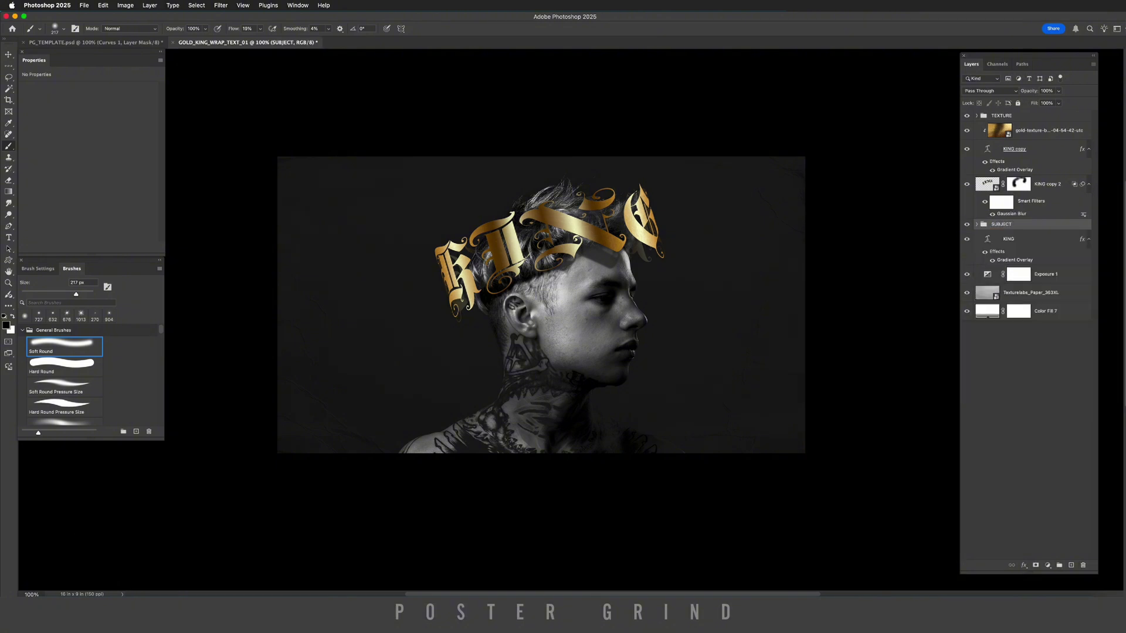
# Expand the SUBJECT group and compare the portrait with and without the Curves 2 adjustment.
pyautogui.click(1001, 115)
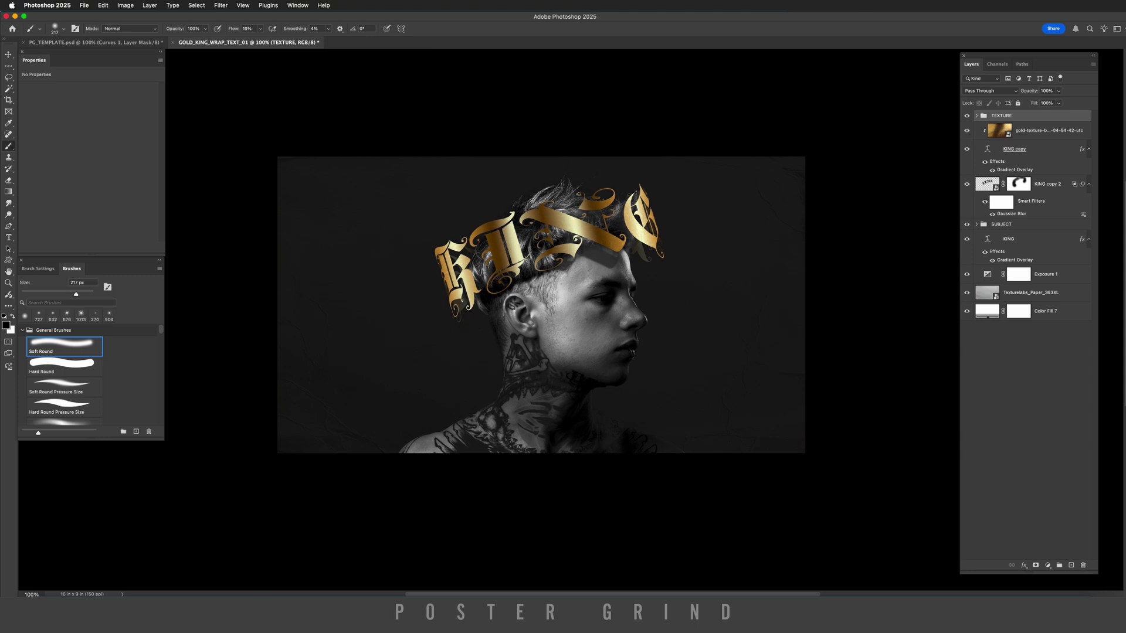
pyautogui.click(977, 224)
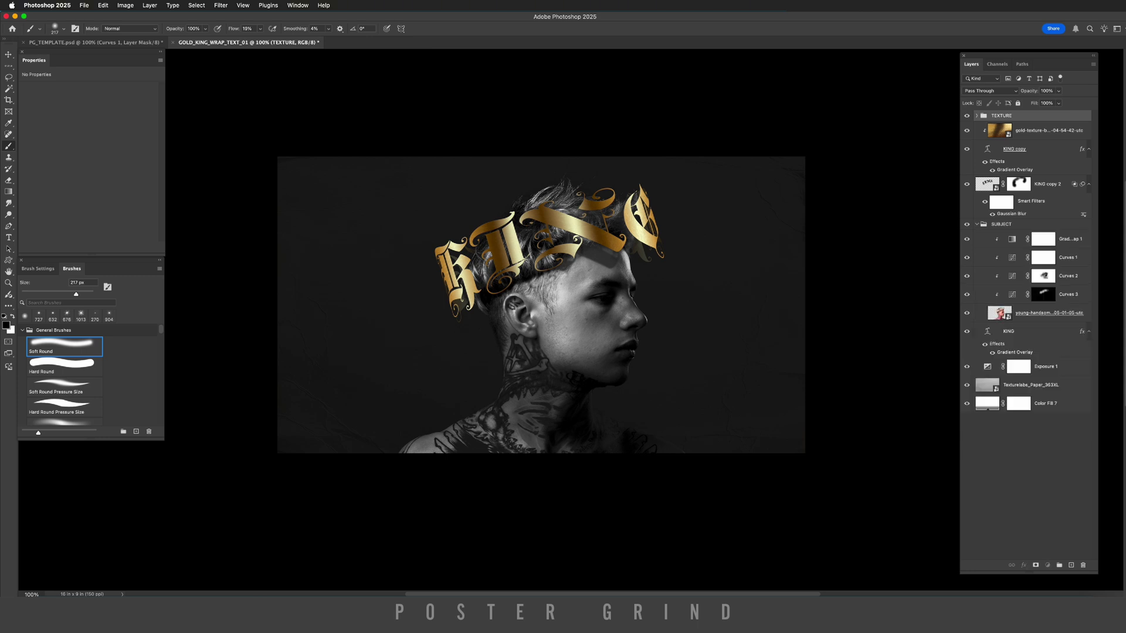
pyautogui.click(1012, 276)
pyautogui.click(967, 276)
pyautogui.click(967, 276)
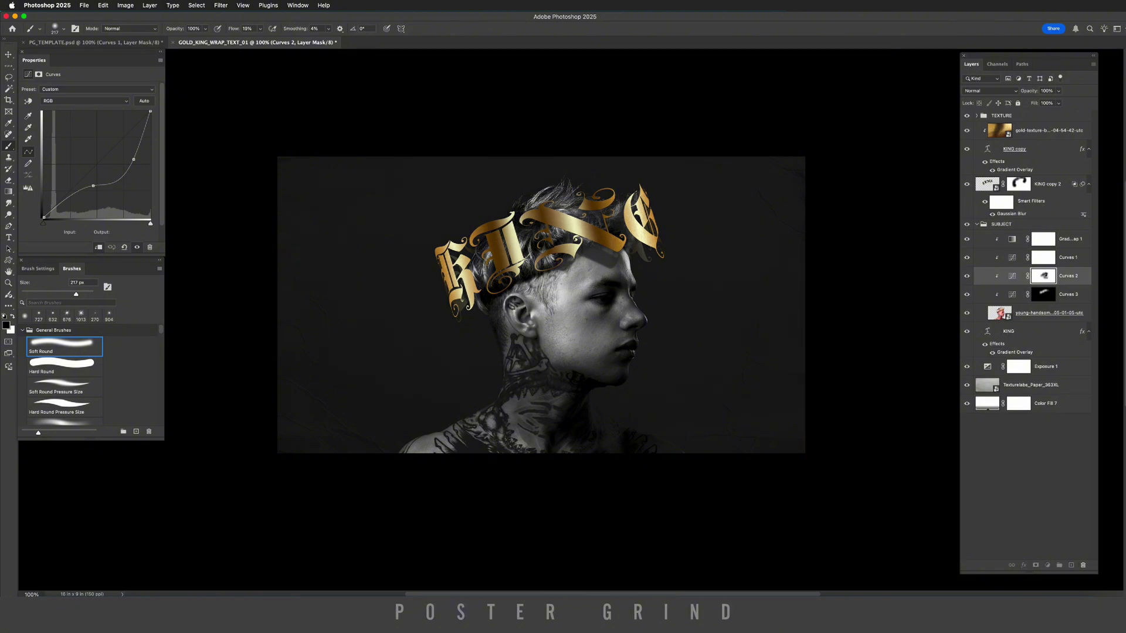
# Paint black on the Curves 2 mask over the lower chest and front shoulder, and collapse the SUBJECT group.
pyautogui.click(1044, 276)
pyautogui.moveTo(608, 441)
pyautogui.mouseDown()
pyautogui.moveTo(658, 442)
pyautogui.moveTo(628, 433)
pyautogui.moveTo(691, 443)
pyautogui.moveTo(601, 420)
pyautogui.moveTo(582, 450)
pyautogui.moveTo(586, 438)
pyautogui.moveTo(559, 450)
pyautogui.moveTo(705, 459)
pyautogui.moveTo(656, 447)
pyautogui.moveTo(685, 453)
pyautogui.mouseUp()
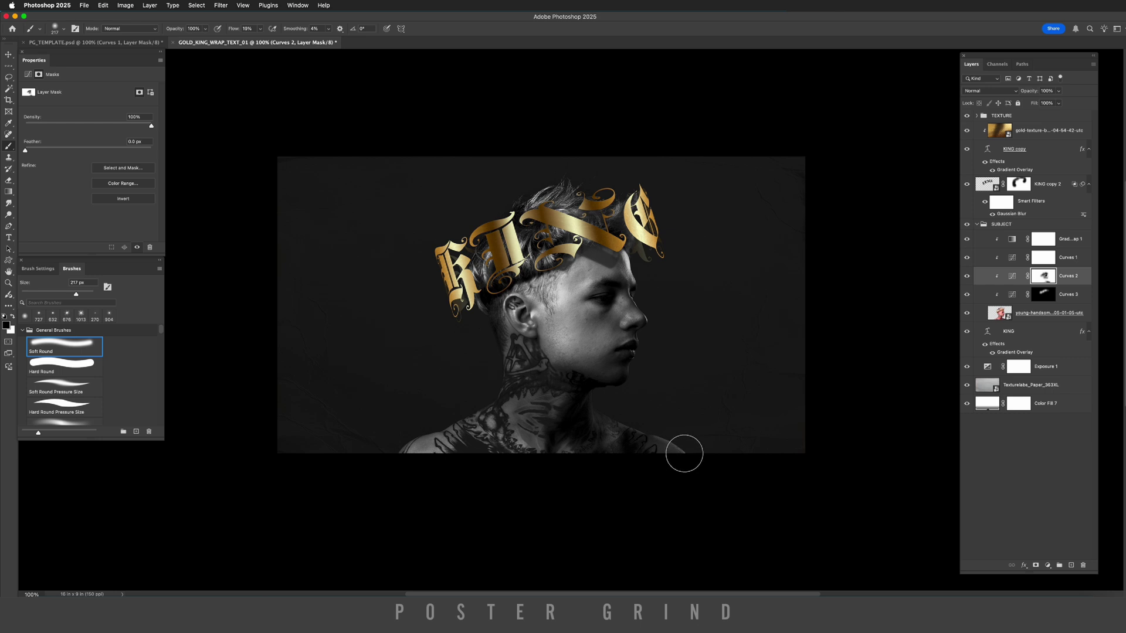
pyautogui.click(977, 224)
# Add a new layer above the gold texture, stamp all visible layers into it, and convert it to a smart object.
pyautogui.click(1038, 130)
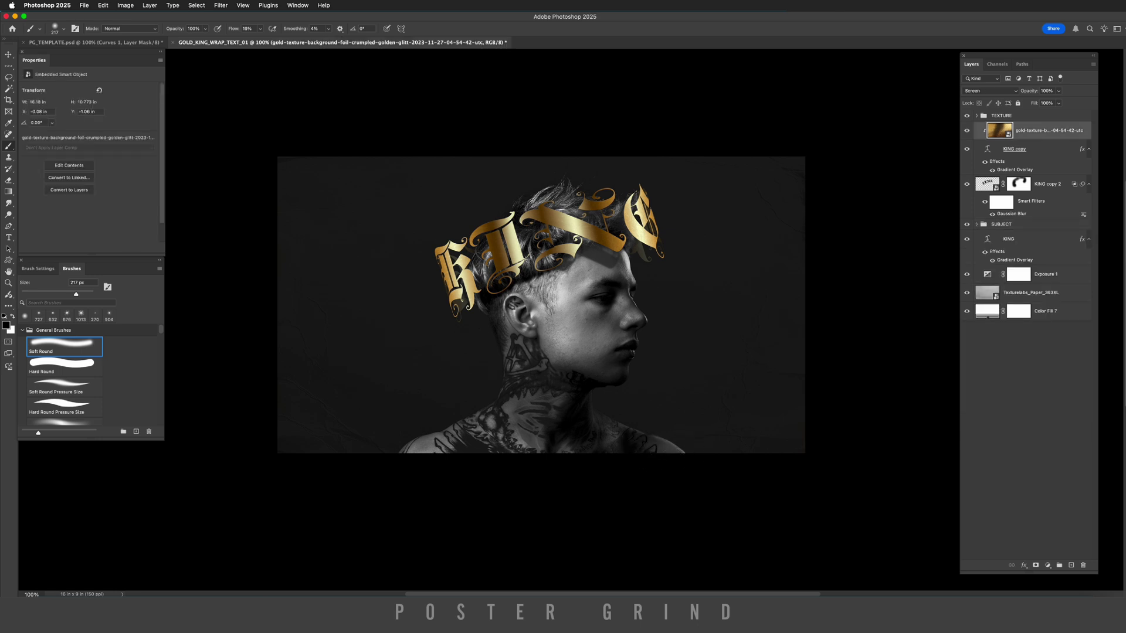
pyautogui.click(1071, 566)
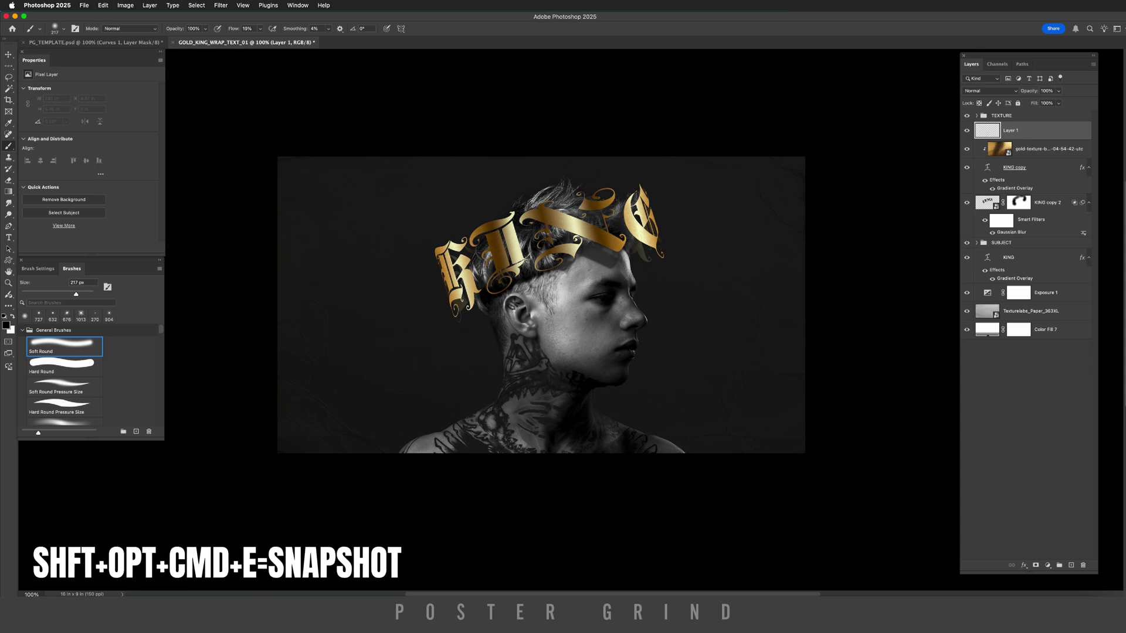
pyautogui.press('shift+alt+super+e')
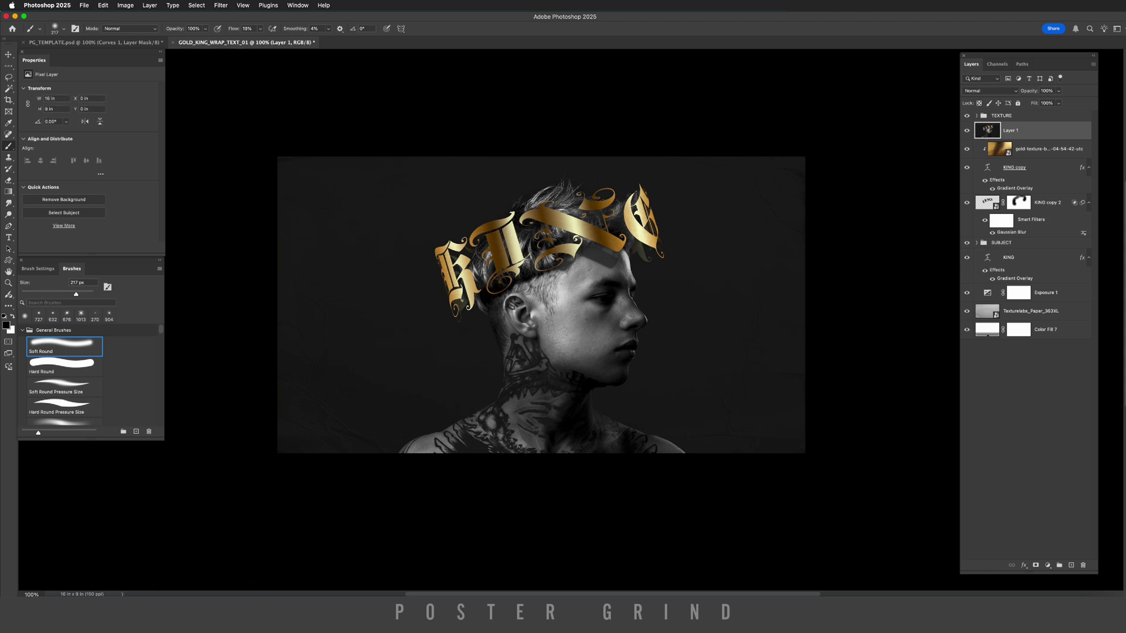
pyautogui.rightClick(1033, 131)
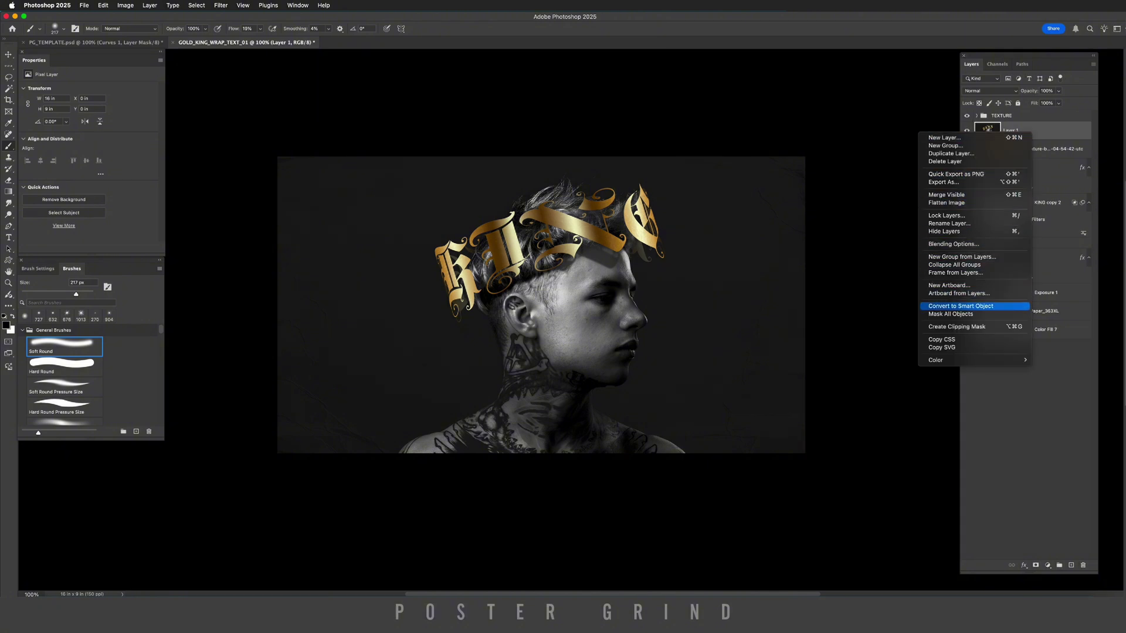
pyautogui.click(961, 306)
# Open the Camera Raw Filter on the stamped layer and set exposure to -0.25 and contrast to +31.
pyautogui.click(220, 5)
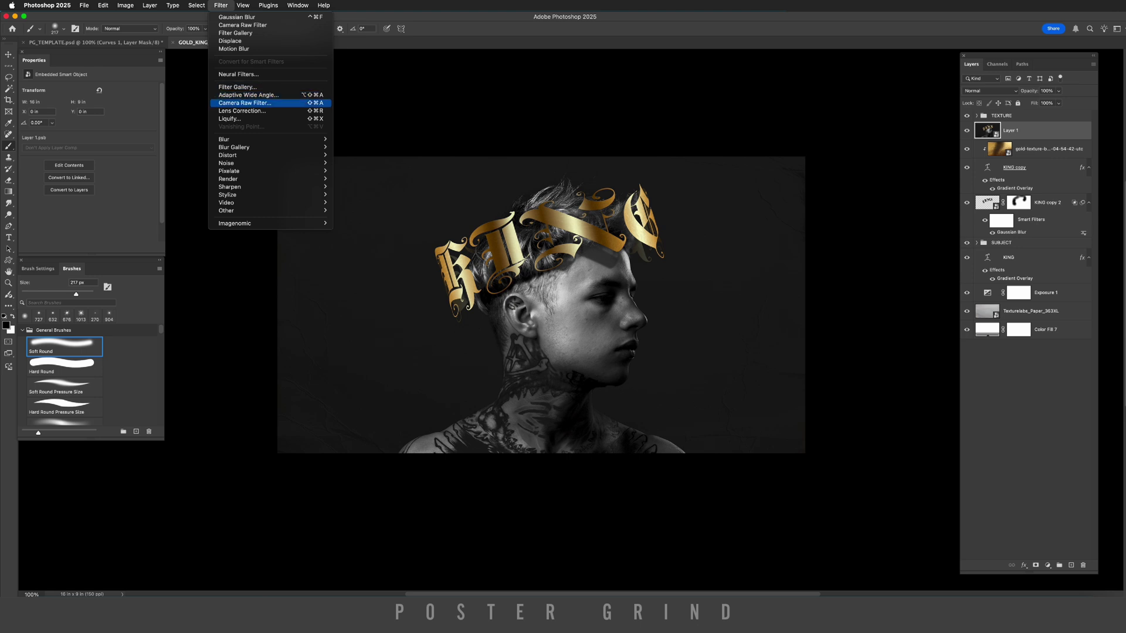
pyautogui.click(244, 102)
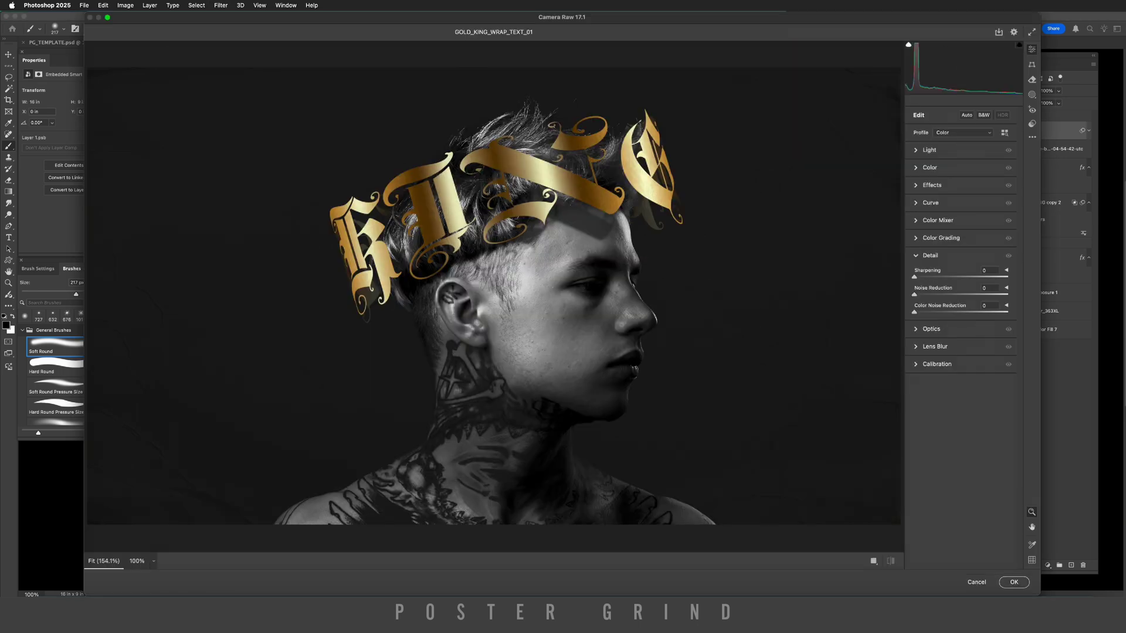
pyautogui.press('super+1')
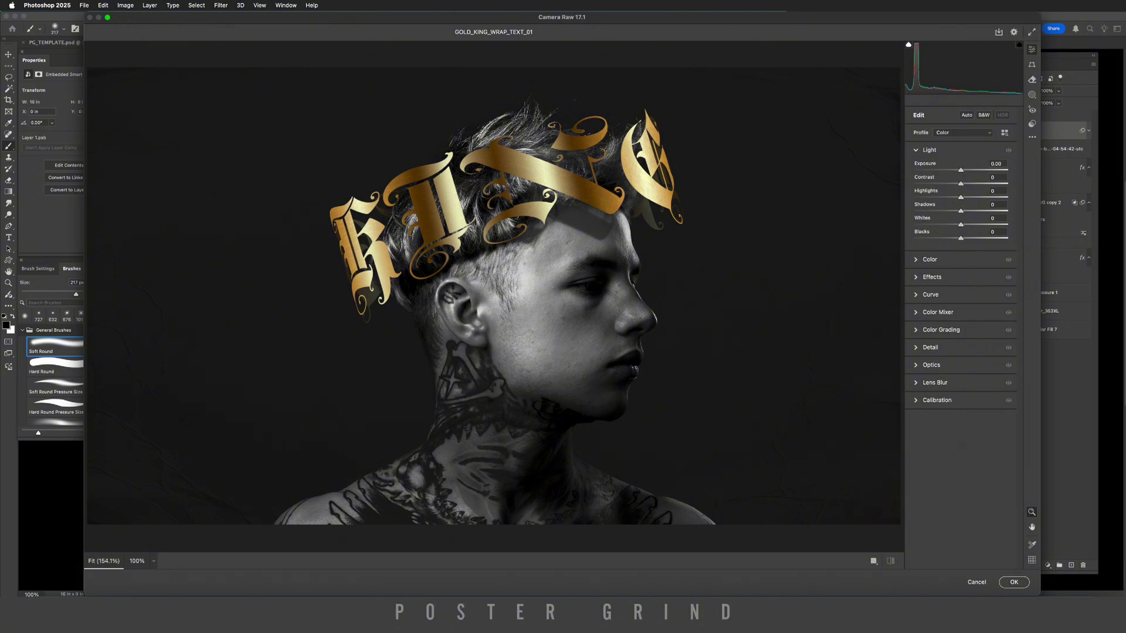
pyautogui.write('-')
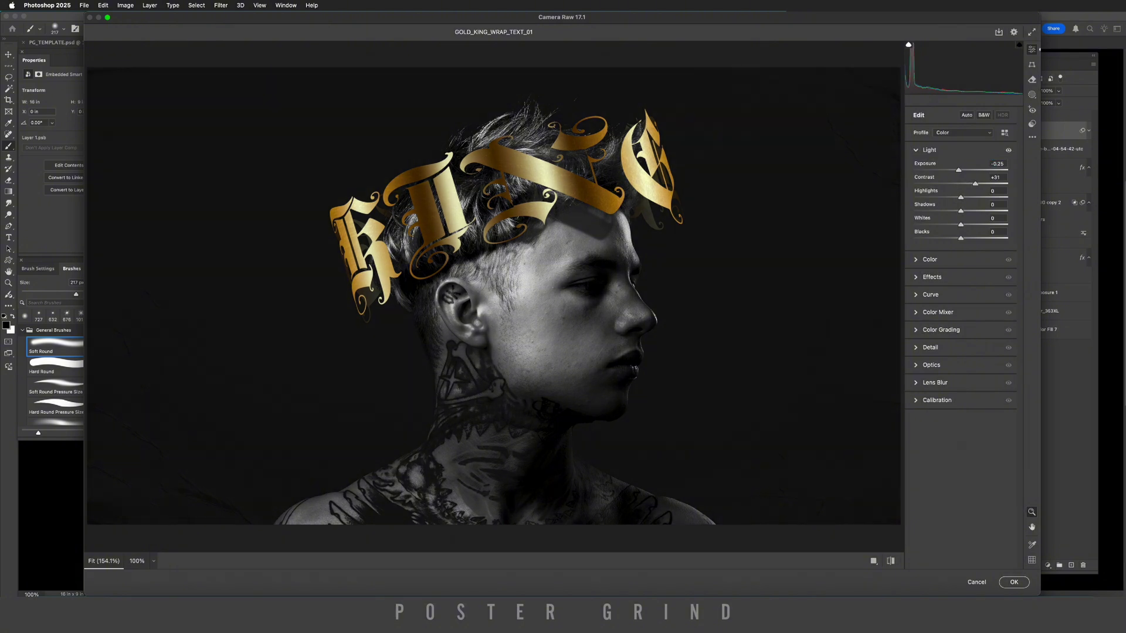
# Lower the highlights, lift the shadows slightly and set the whites to -9 in the Camera Raw light settings.
pyautogui.press('Down')
pyautogui.press('Down')
pyautogui.press('Down')
pyautogui.press('Down')
pyautogui.press('Down')
pyautogui.press('Down')
pyautogui.press('Down')
pyautogui.press('Tab')
pyautogui.press('Up')
pyautogui.press('Up')
pyautogui.press('Tab')
pyautogui.write('-9')
pyautogui.press('Tab')
pyautogui.press('Tab')
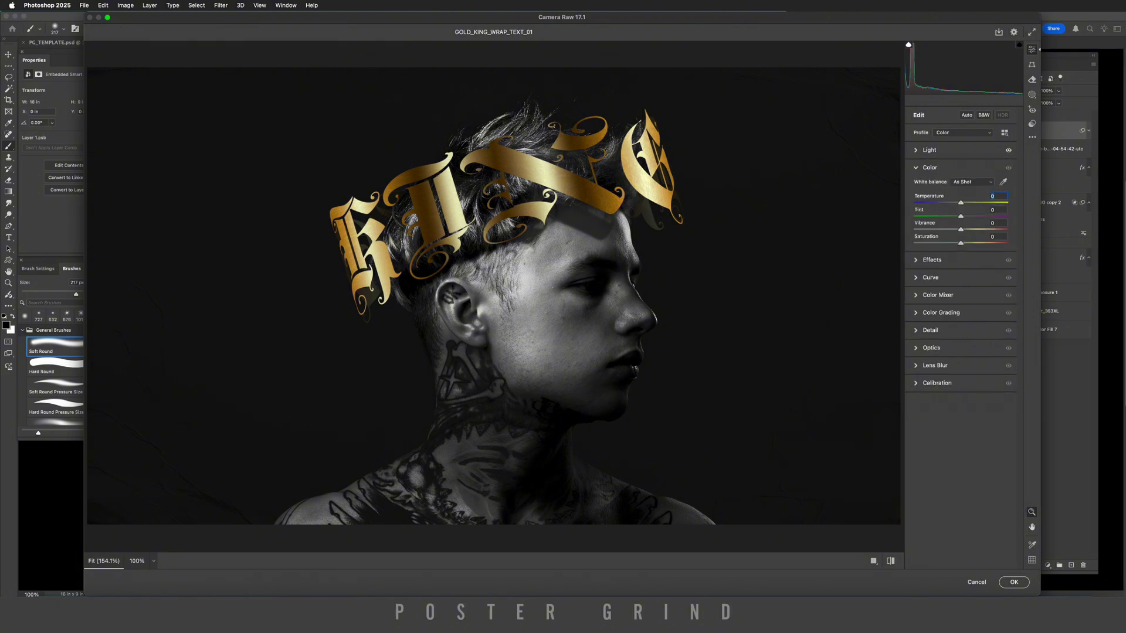
# Cool the Camera Raw color with temperature -8 and tint 5.
pyautogui.write('-8')
pyautogui.press('Tab')
pyautogui.write('5')
pyautogui.press('Tab')
pyautogui.press('Tab')
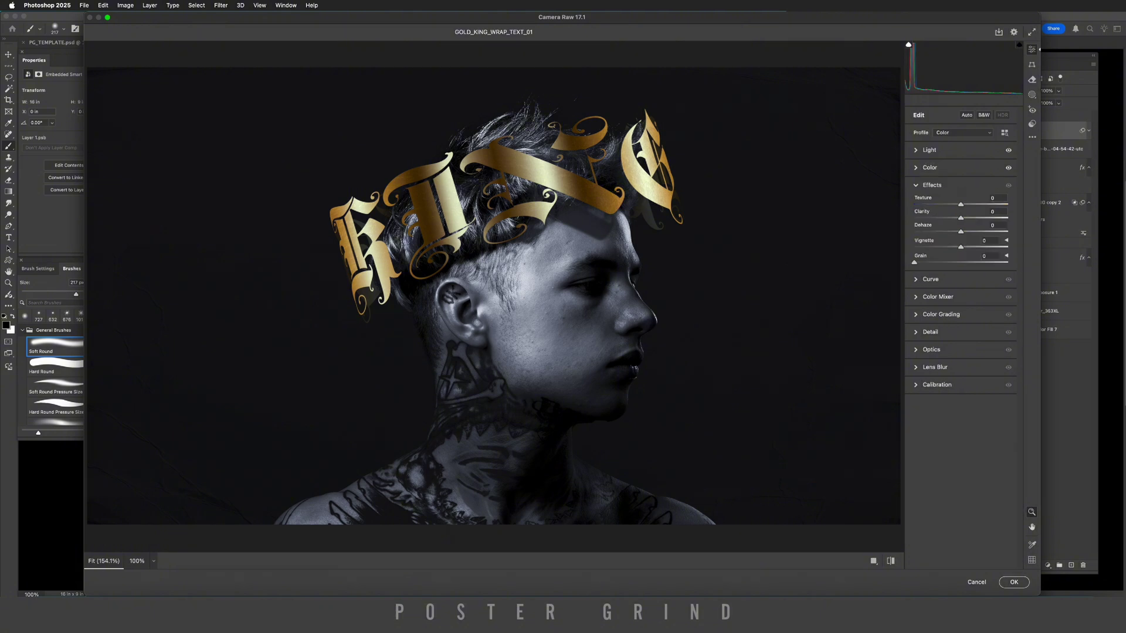
# Set the Camera Raw effects to texture +62, clarity +43 and dehaze -32.
pyautogui.write('62')
pyautogui.press('Tab')
pyautogui.write('43')
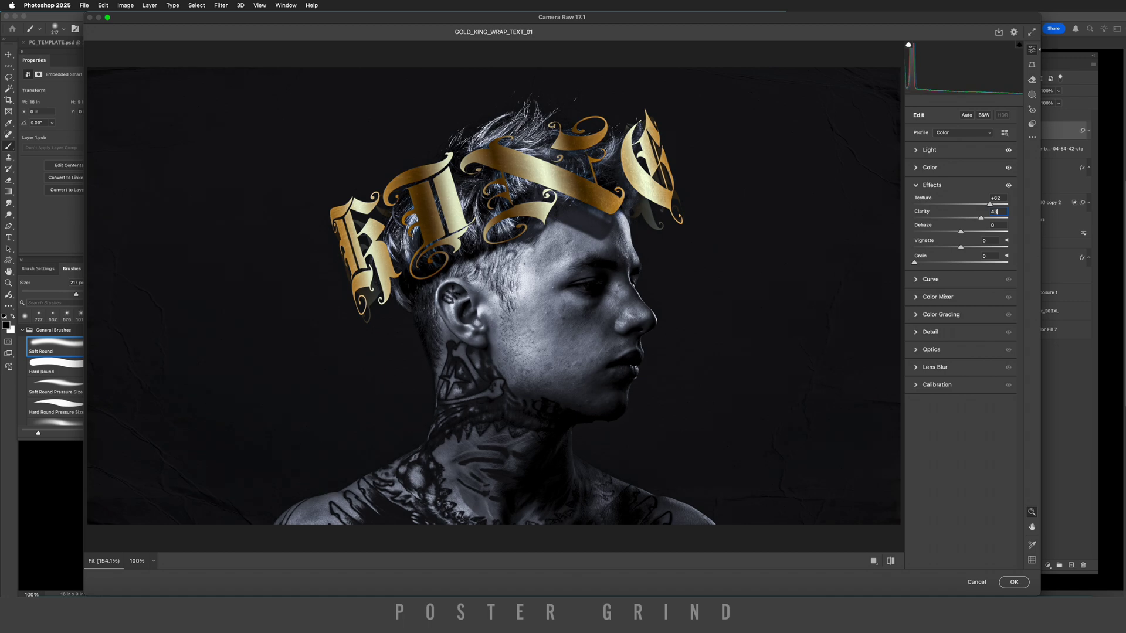
pyautogui.press('Tab')
pyautogui.write('-32')
pyautogui.press('Tab')
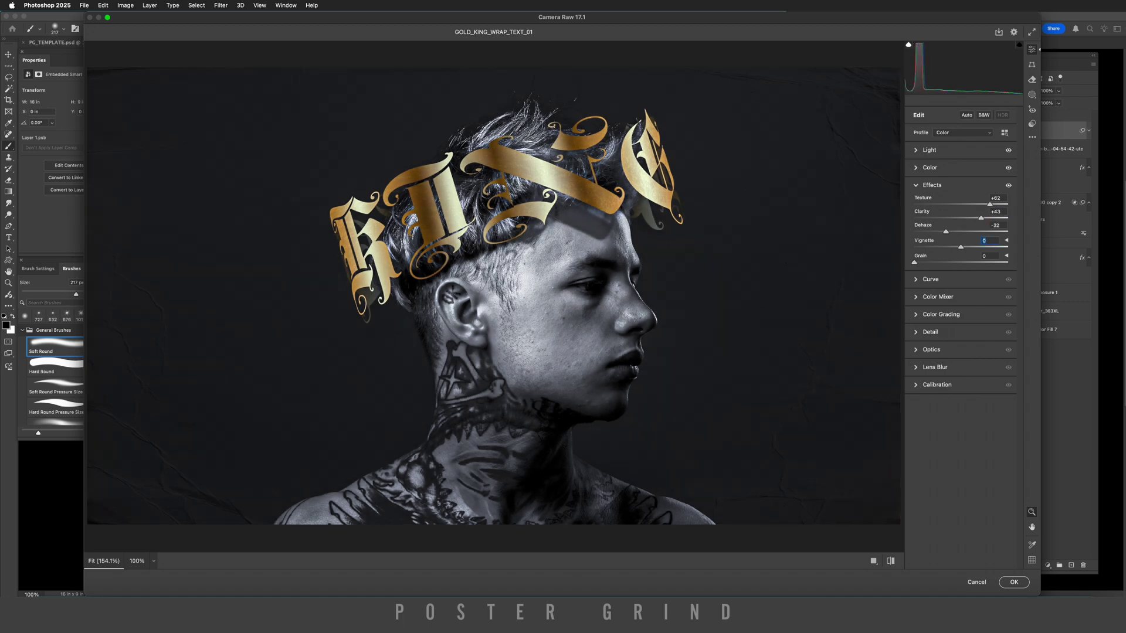
# Set the vignette to -12, add grain, and apply the Camera Raw Filter.
pyautogui.write('-12')
pyautogui.press('Tab')
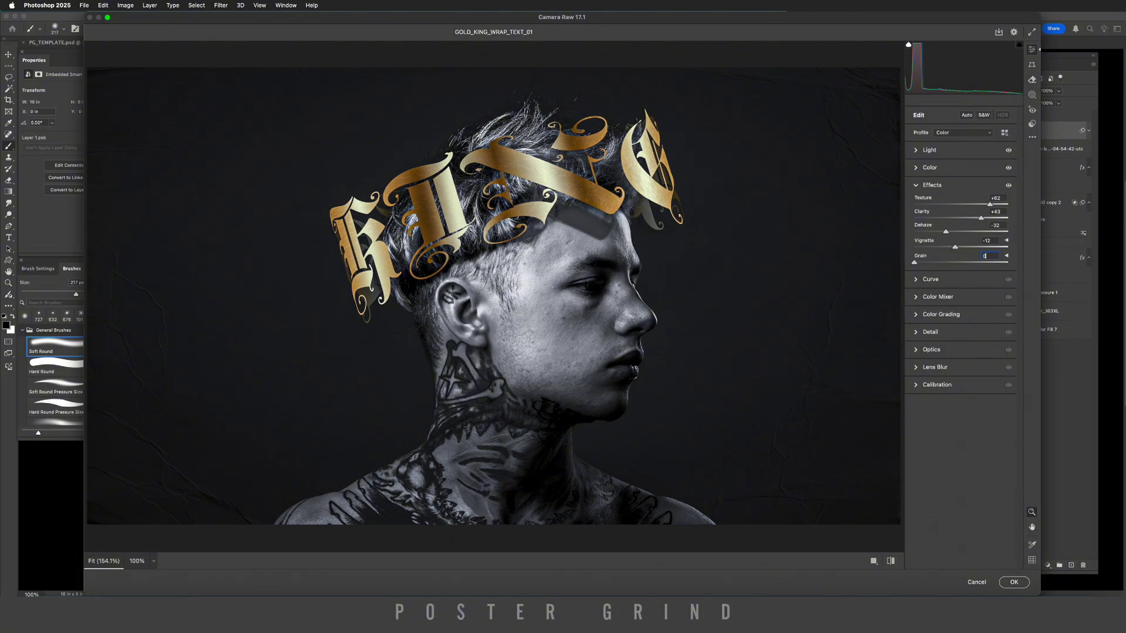
pyautogui.press('super+3')
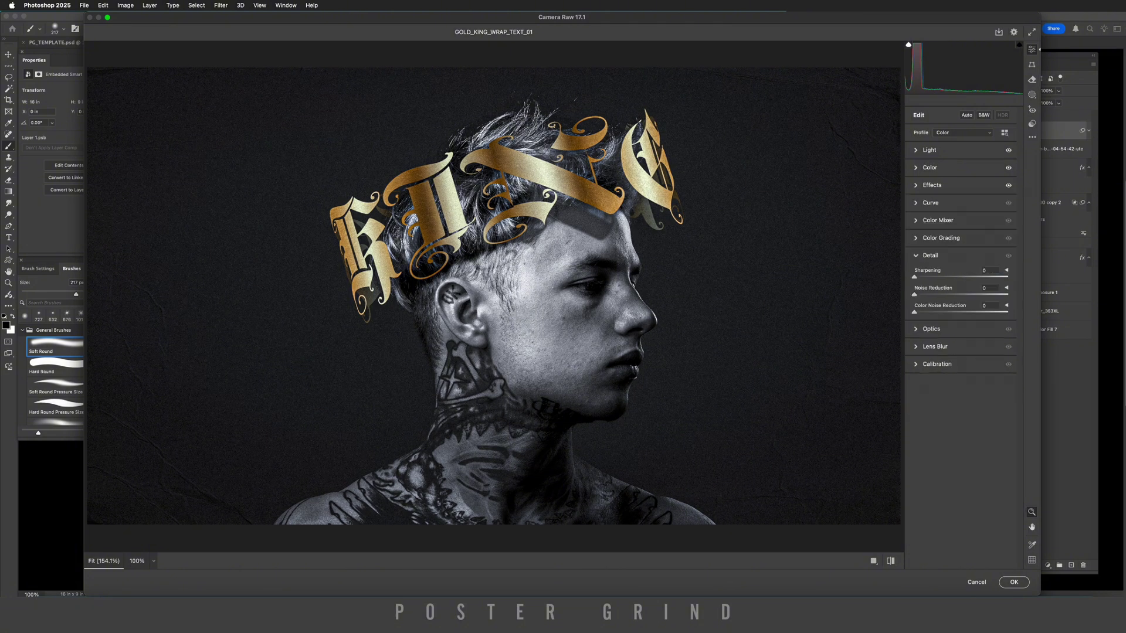
pyautogui.click(1014, 583)
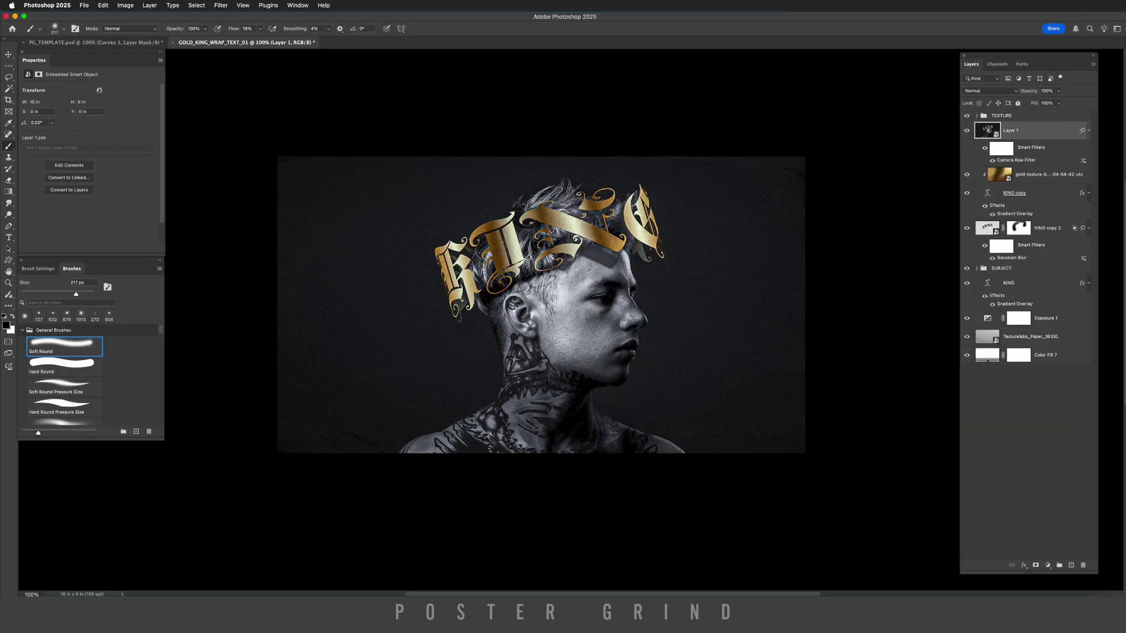
# Show the Texturelabs_Grunge_278XL layer in the TEXTURE group and set it to Screen blending at about 29% opacity.
pyautogui.click(977, 115)
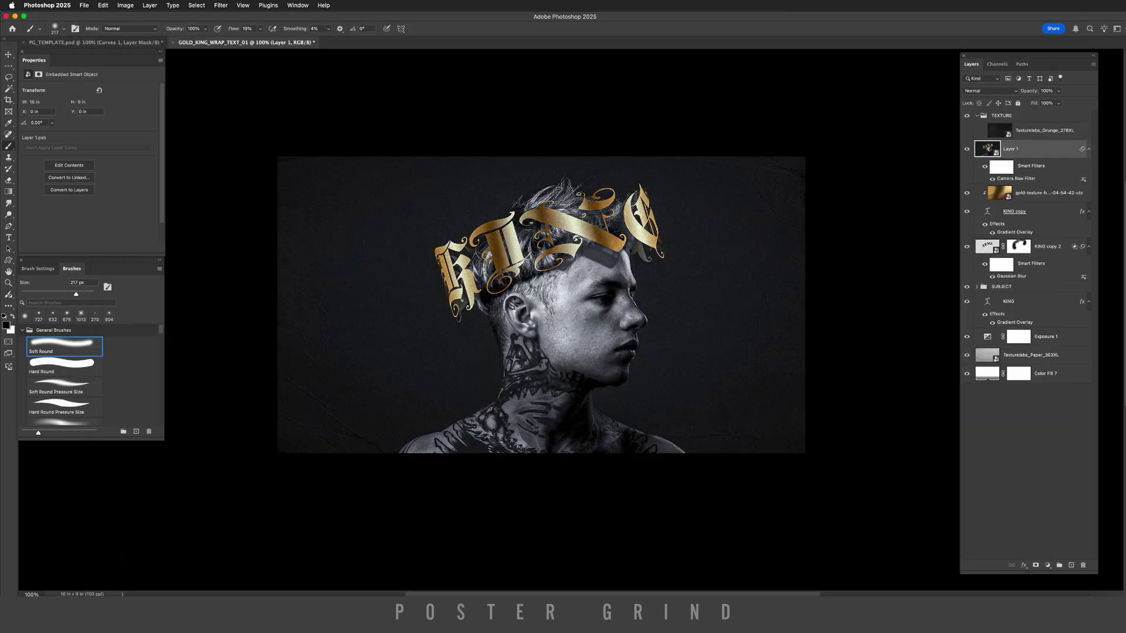
pyautogui.click(1045, 130)
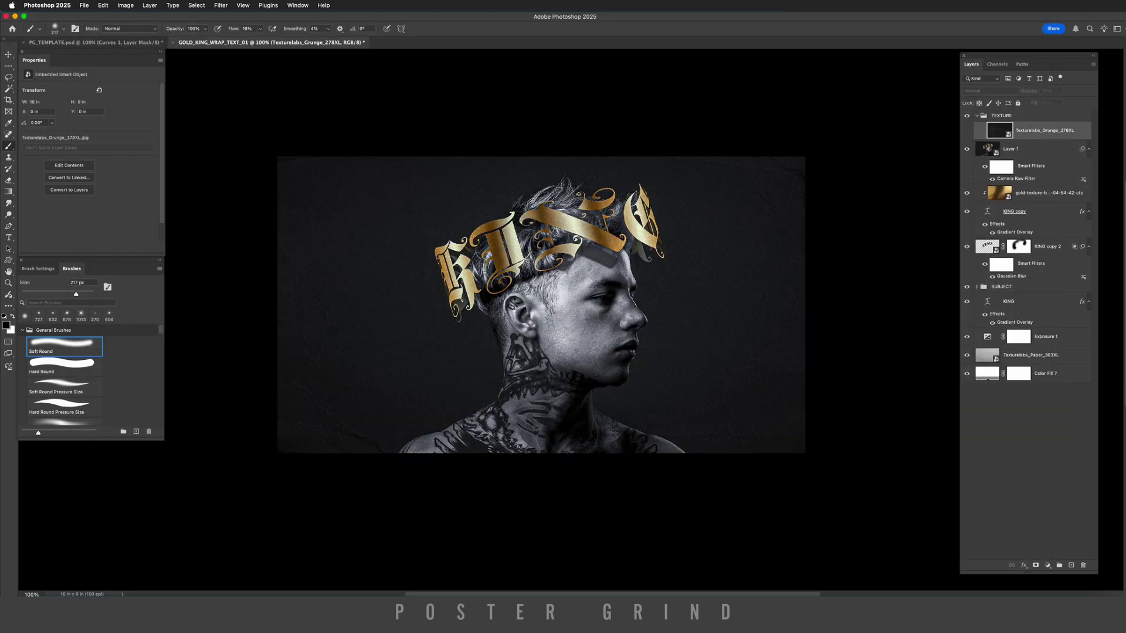
pyautogui.click(967, 131)
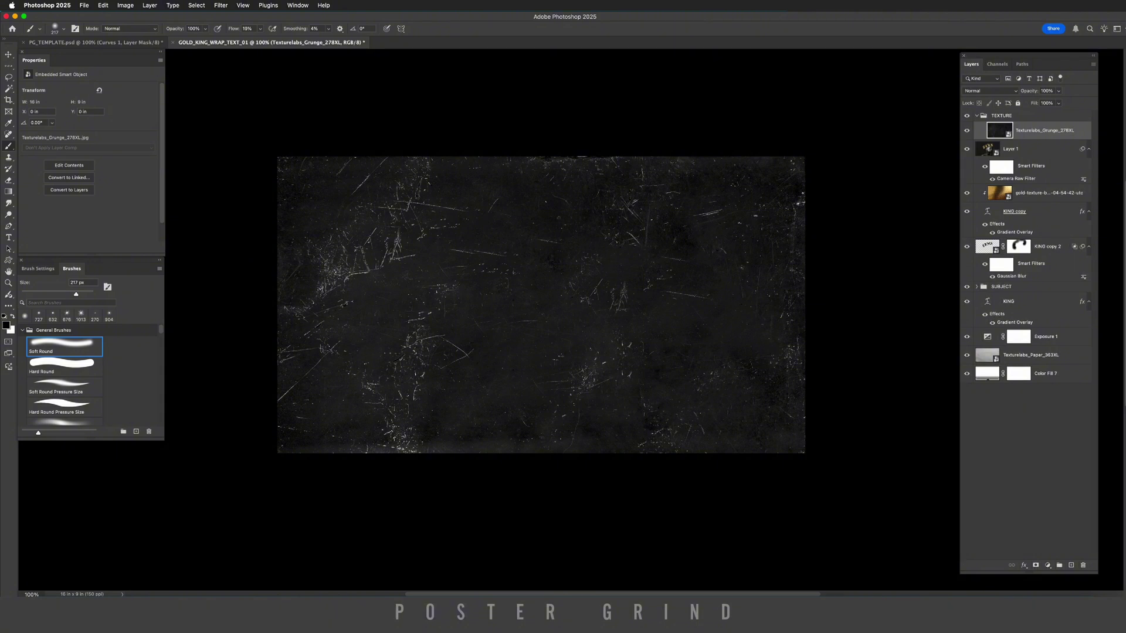
pyautogui.click(990, 91)
pyautogui.click(974, 178)
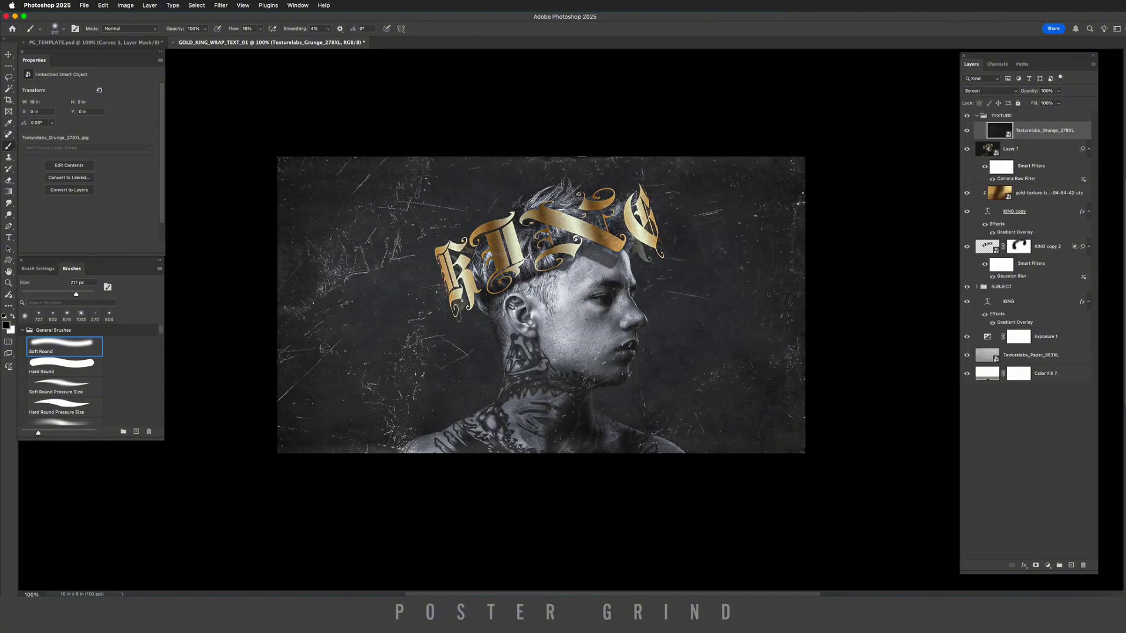
pyautogui.click(1059, 91)
pyautogui.moveTo(1060, 101); pyautogui.dragTo(1029, 102)
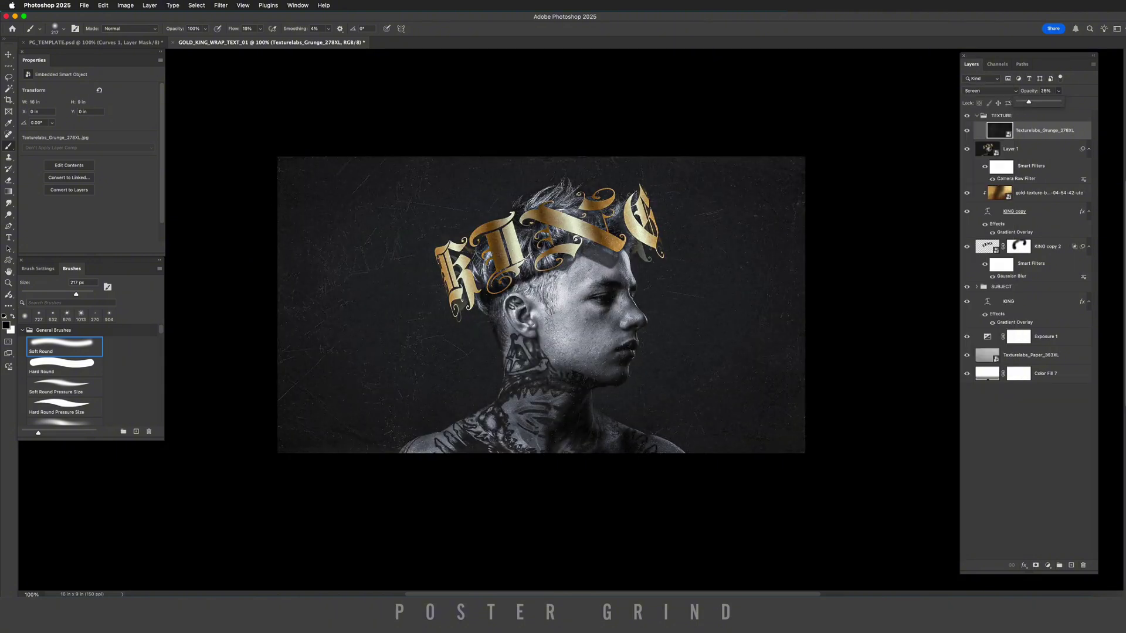
# Add a mask to the grunge texture layer and paint black over the face with a larger soft brush.
pyautogui.click(1036, 566)
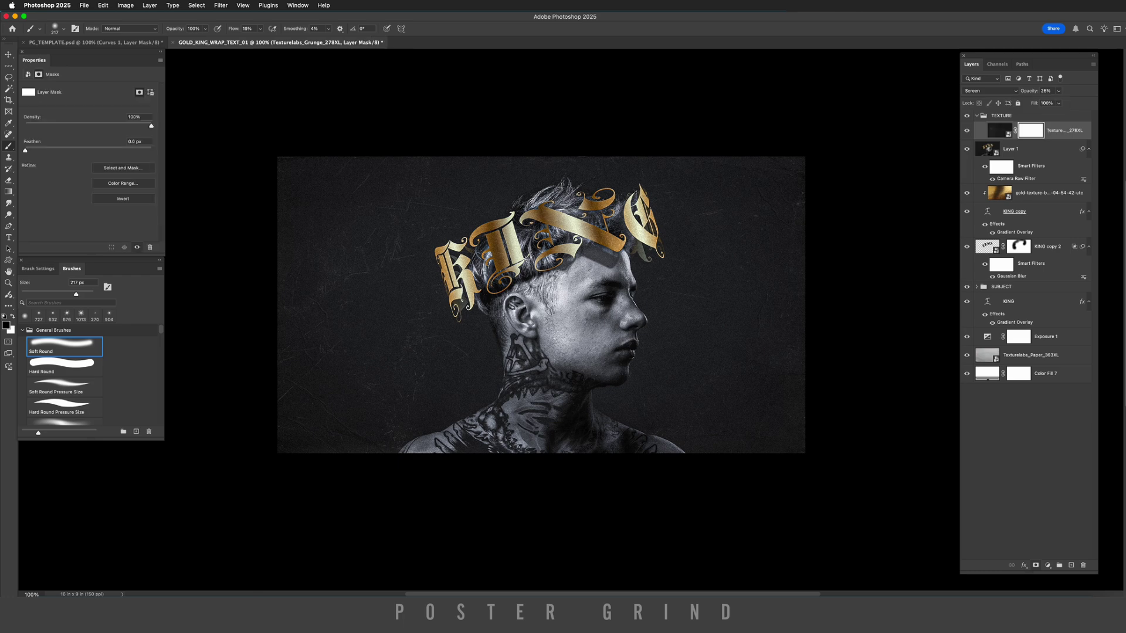
pyautogui.moveTo(550, 276)
pyautogui.mouseDown()
pyautogui.moveTo(577, 331)
pyautogui.moveTo(594, 318)
pyautogui.mouseUp()
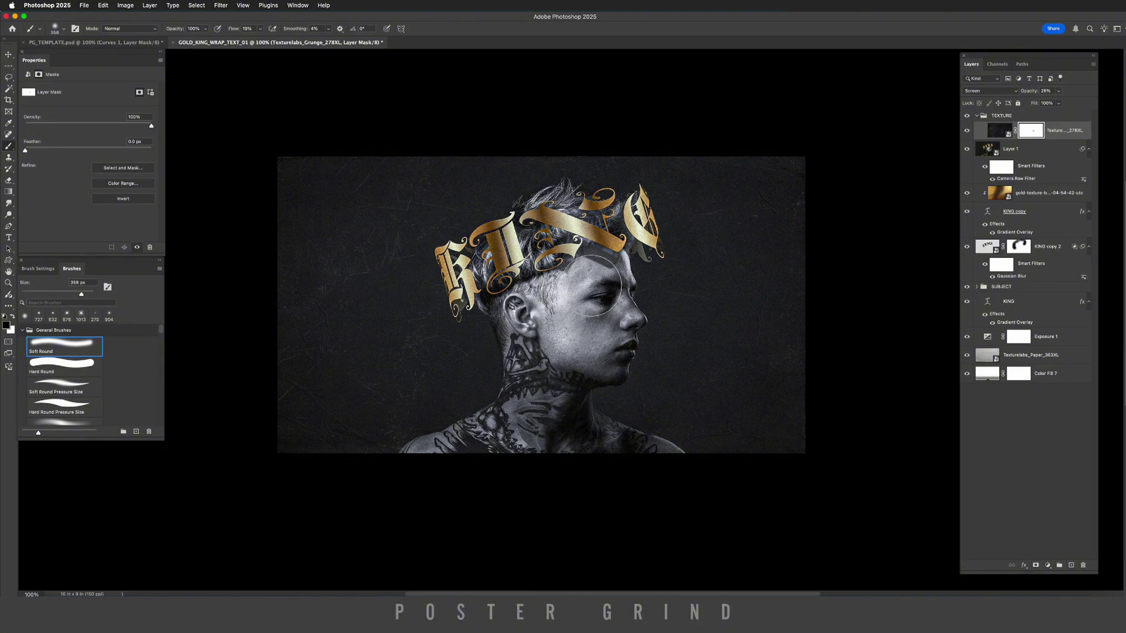